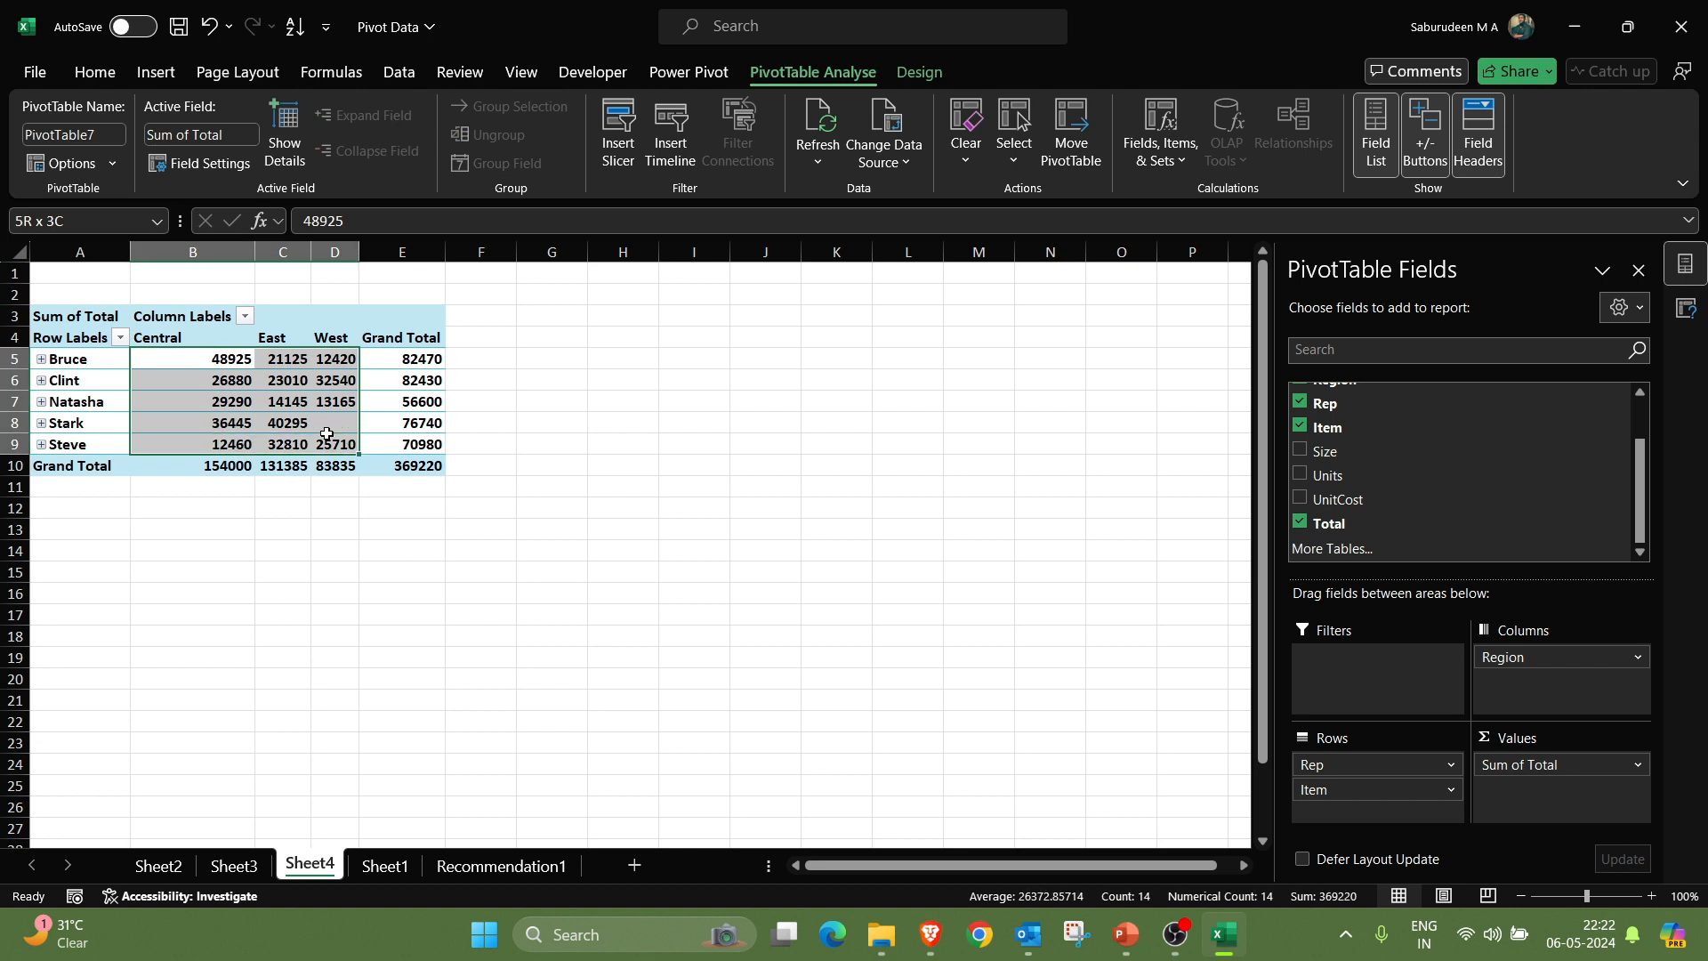
- Expand the first rep's item breakdown in the pivot table and examine the rep's subtotal row across the regions
left_click(41, 359)
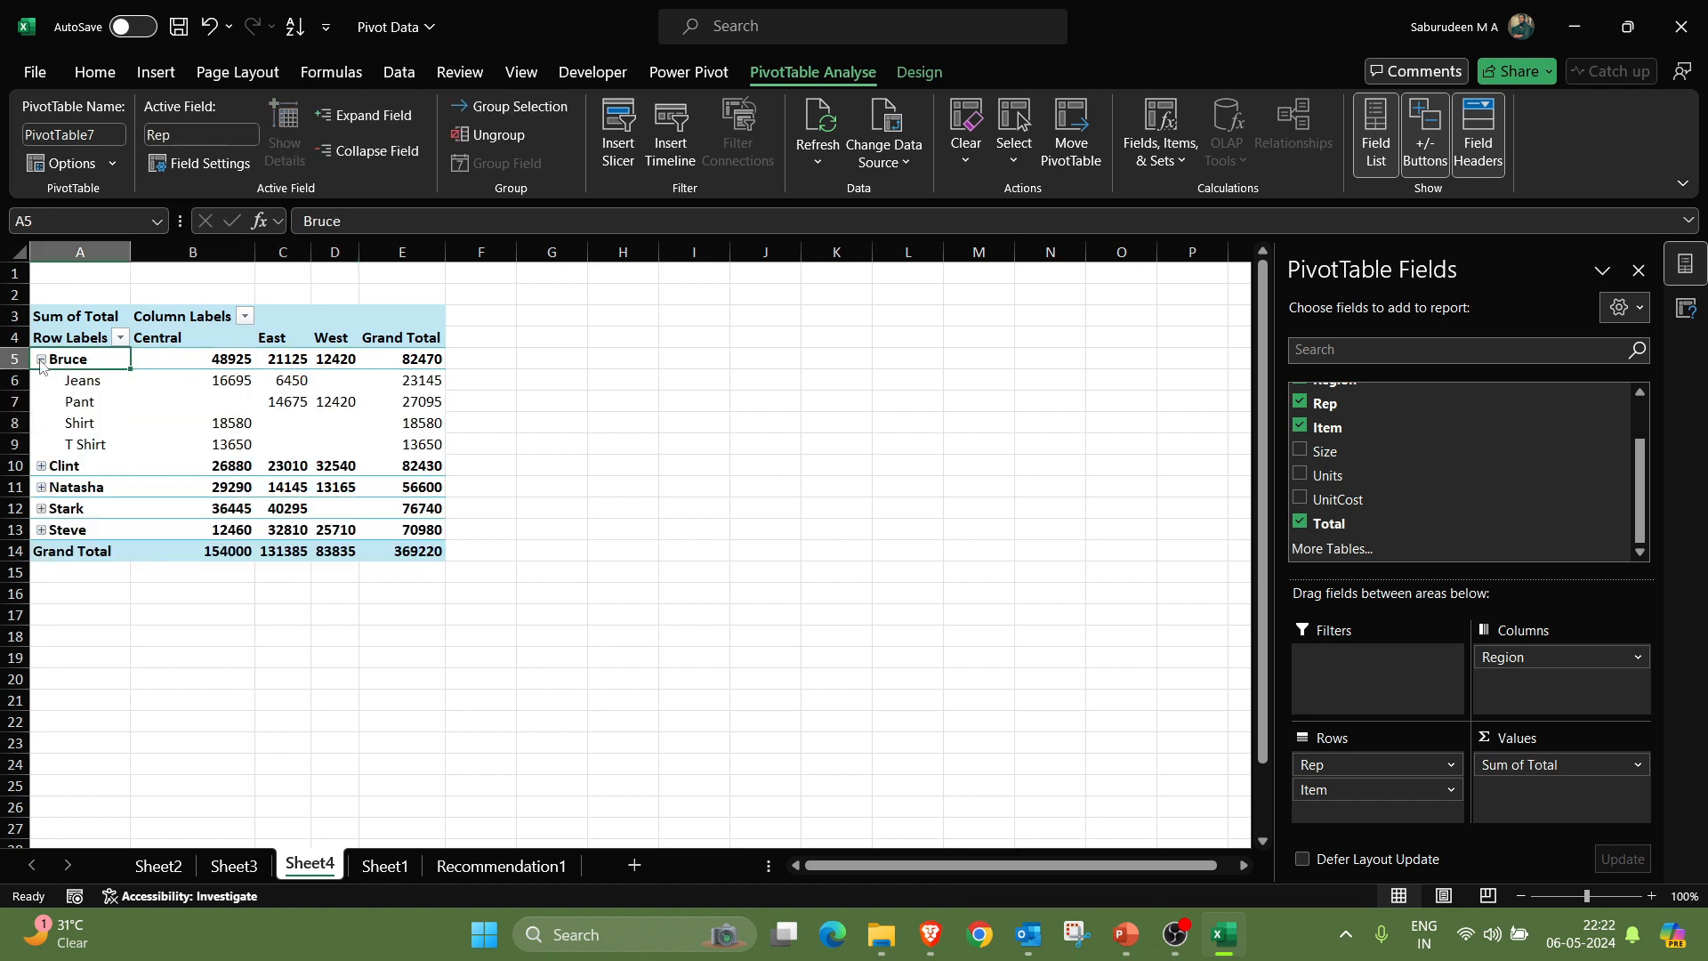
left_click(233, 381)
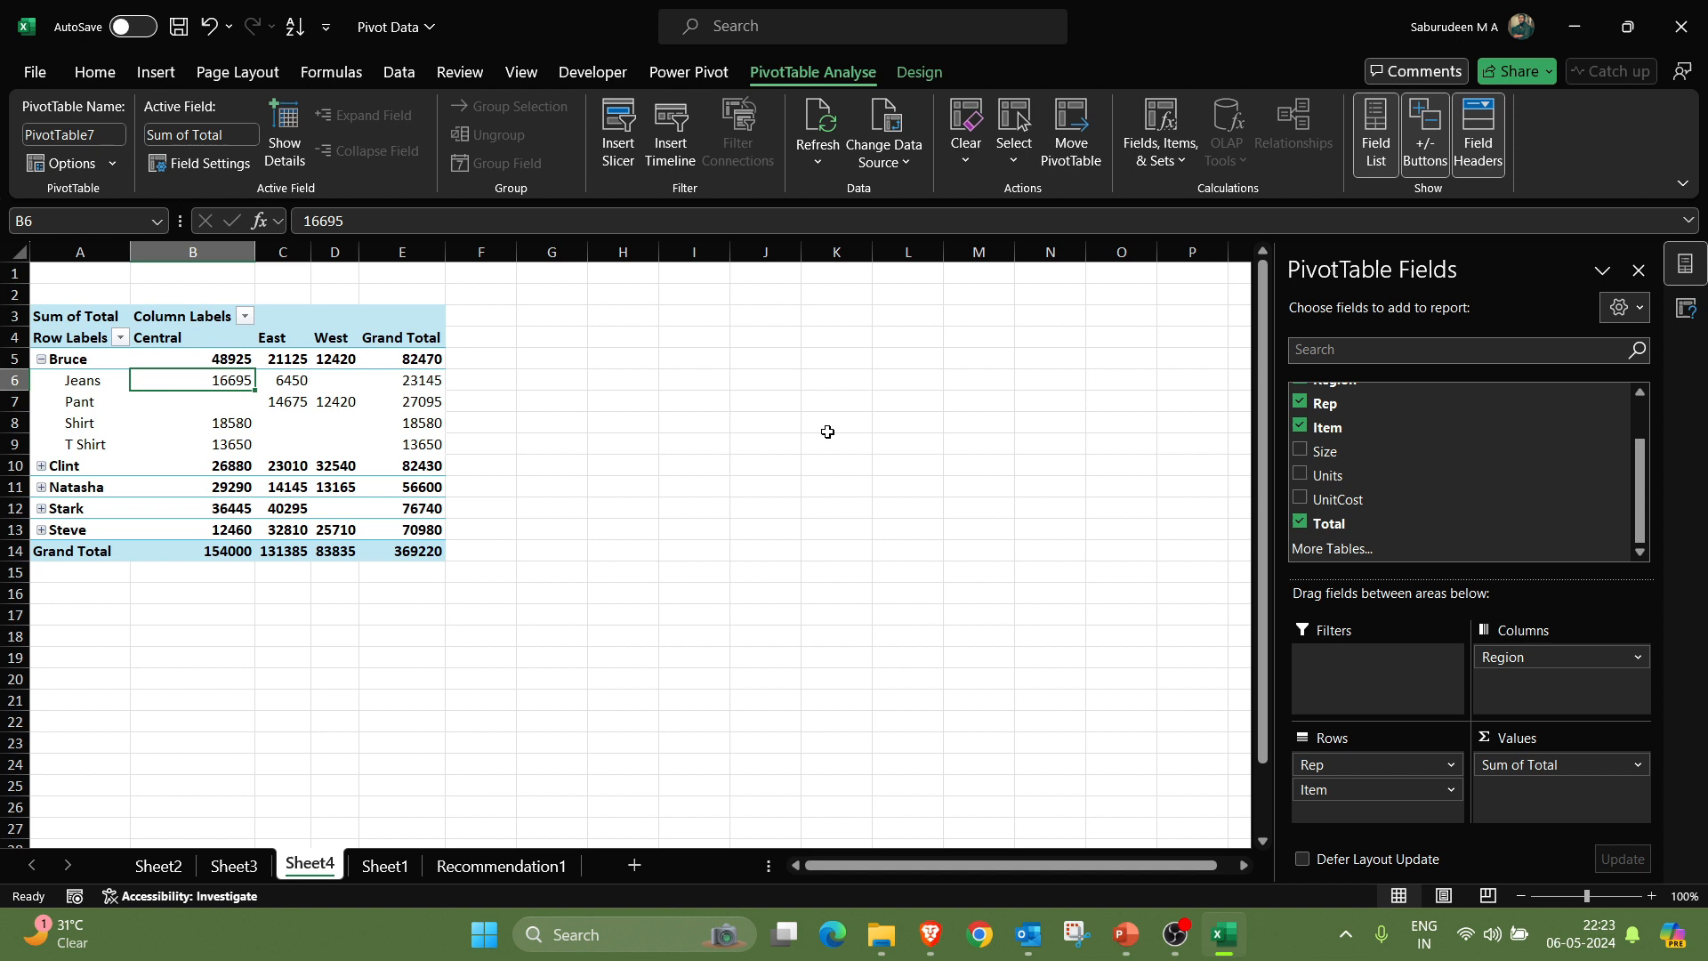
left_click_drag(197, 359, 436, 362)
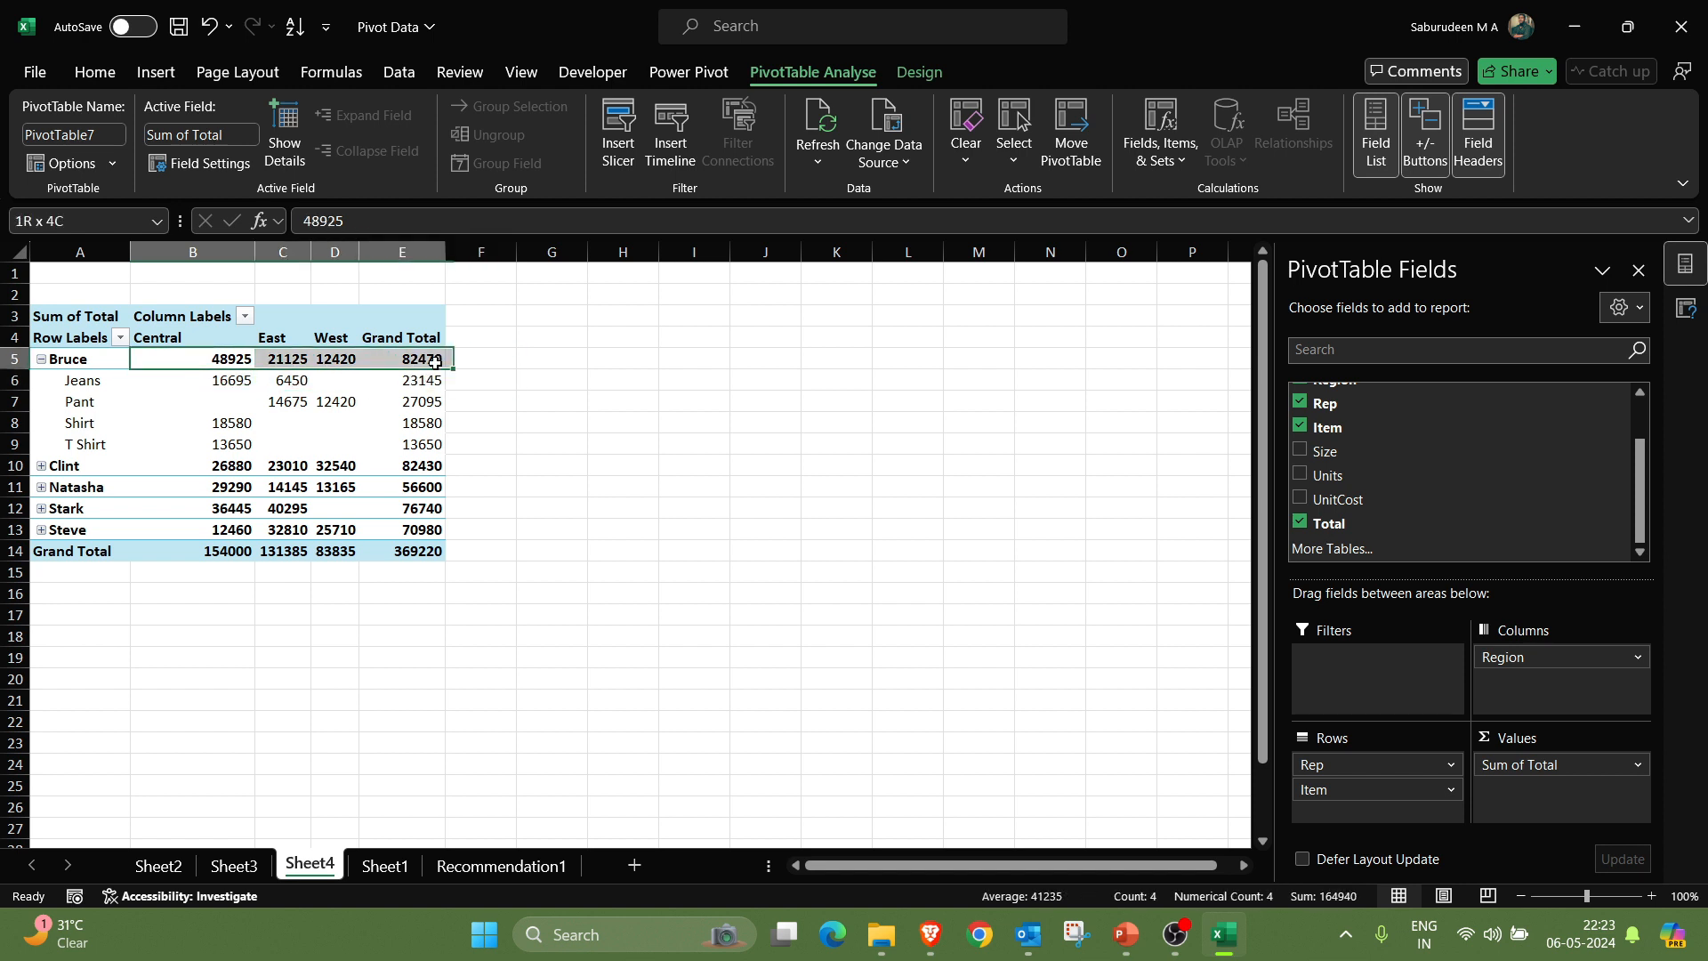
left_click(557, 381)
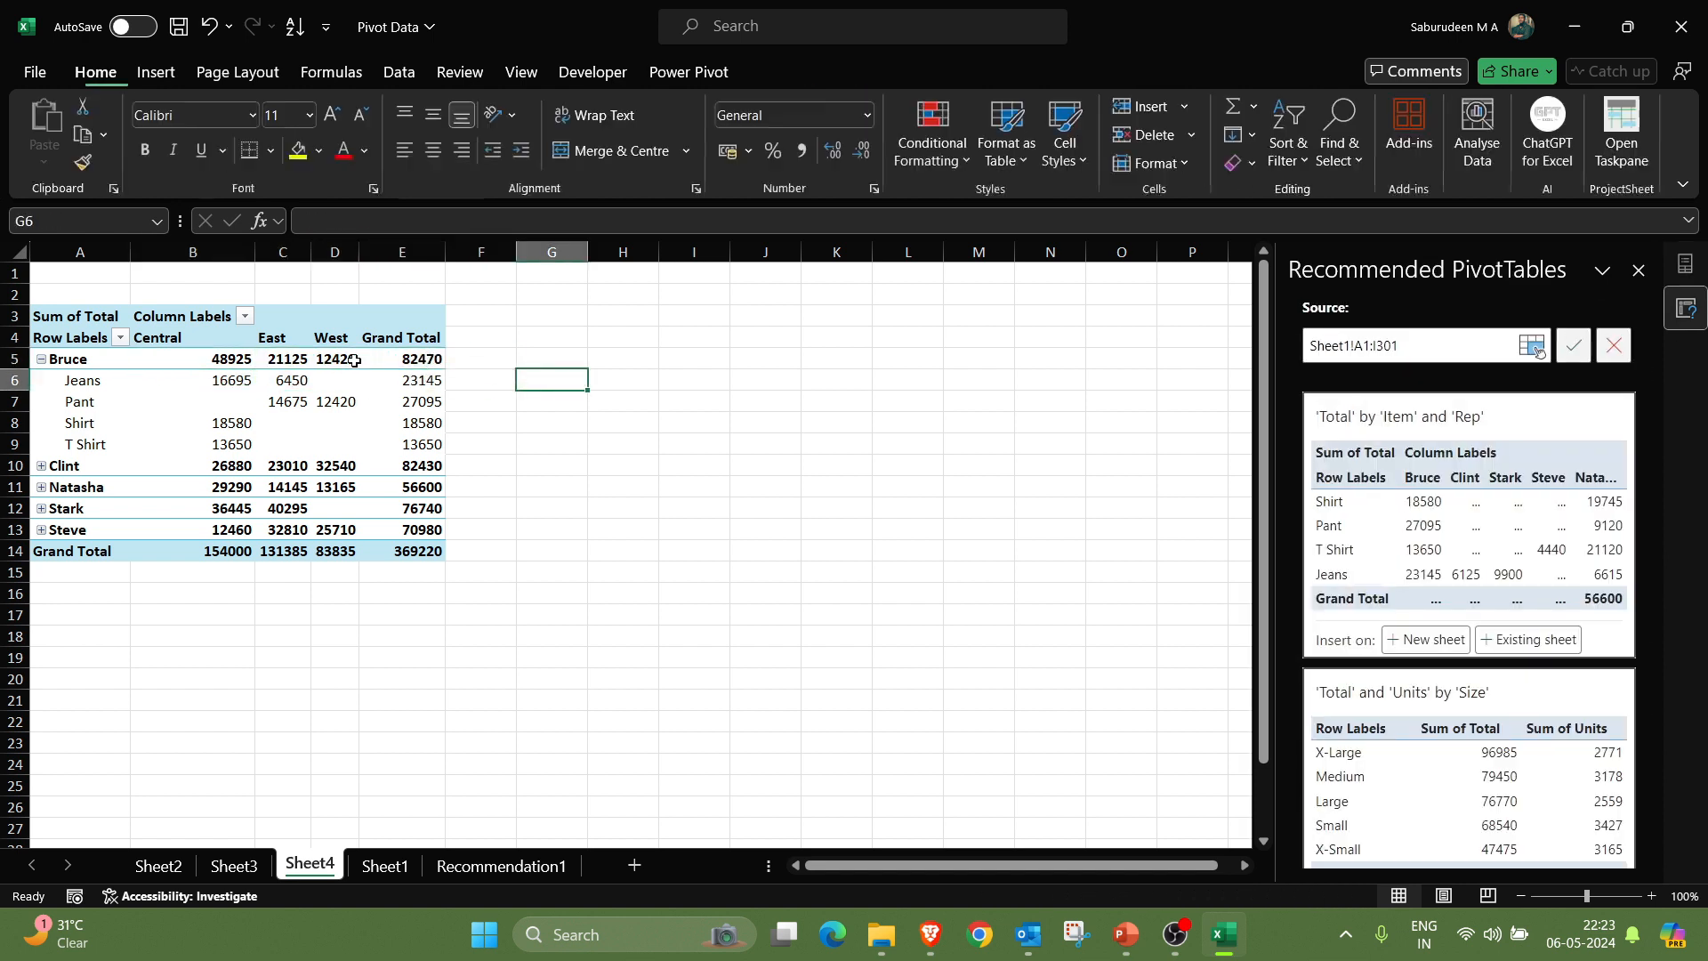
- Examine the pivot table's Grand Total column and Grand Total row, including the totals for the Central and East regions
left_click(367, 327)
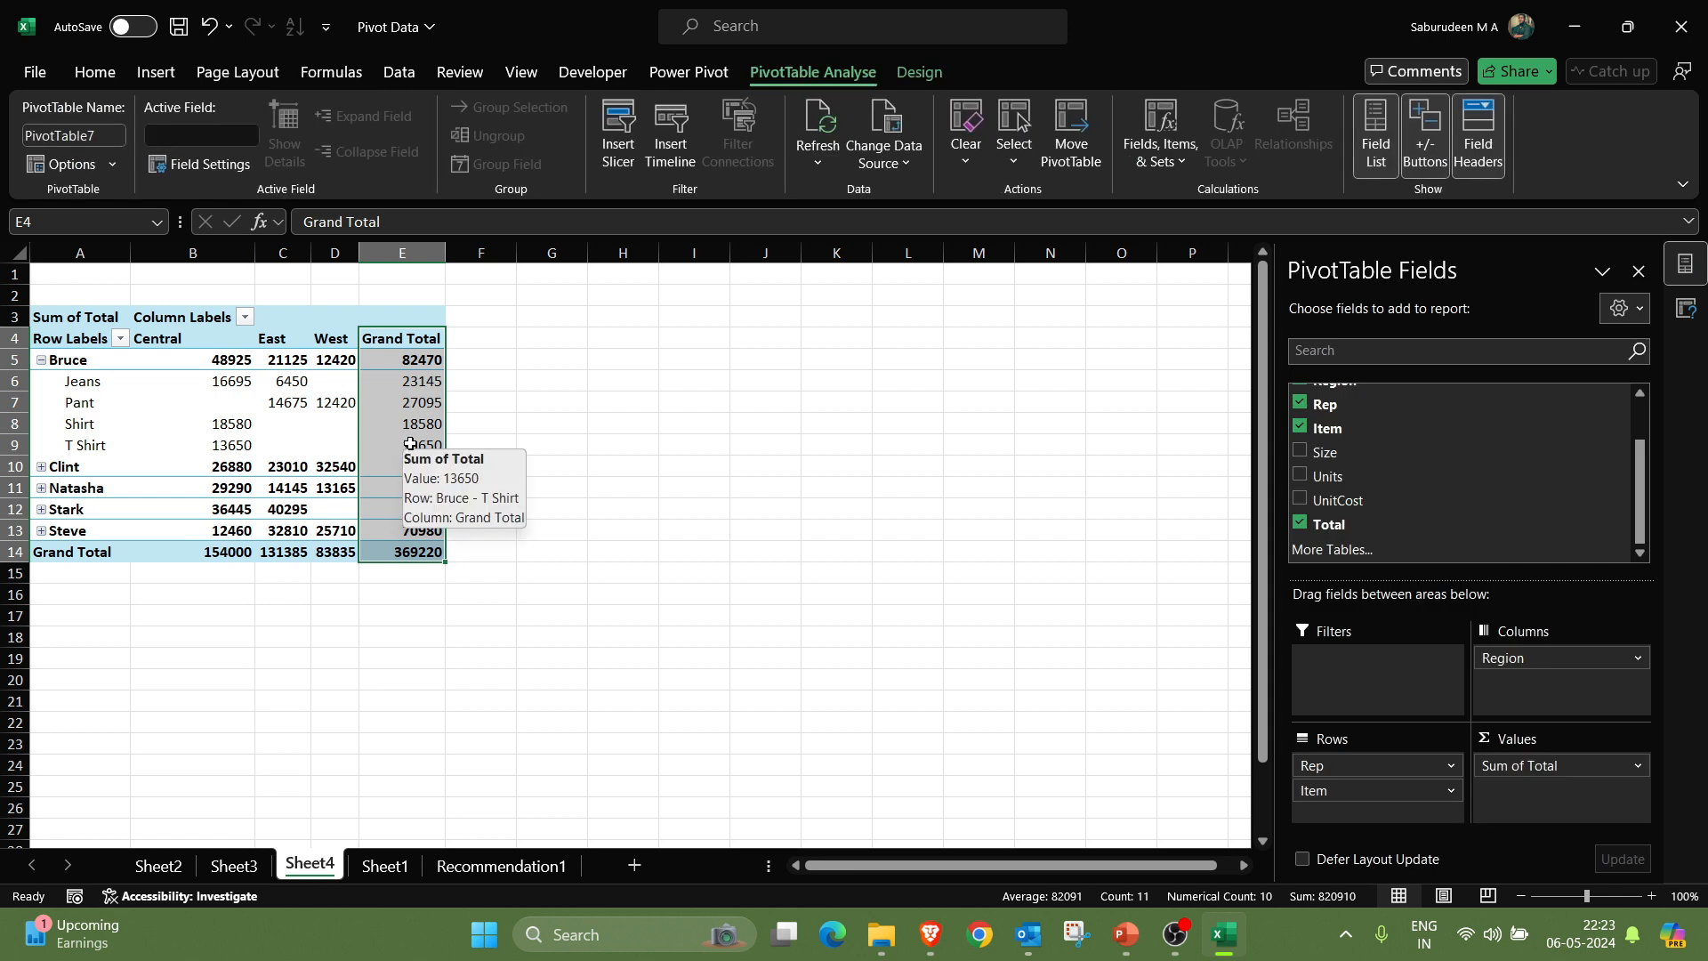
left_click(8, 552)
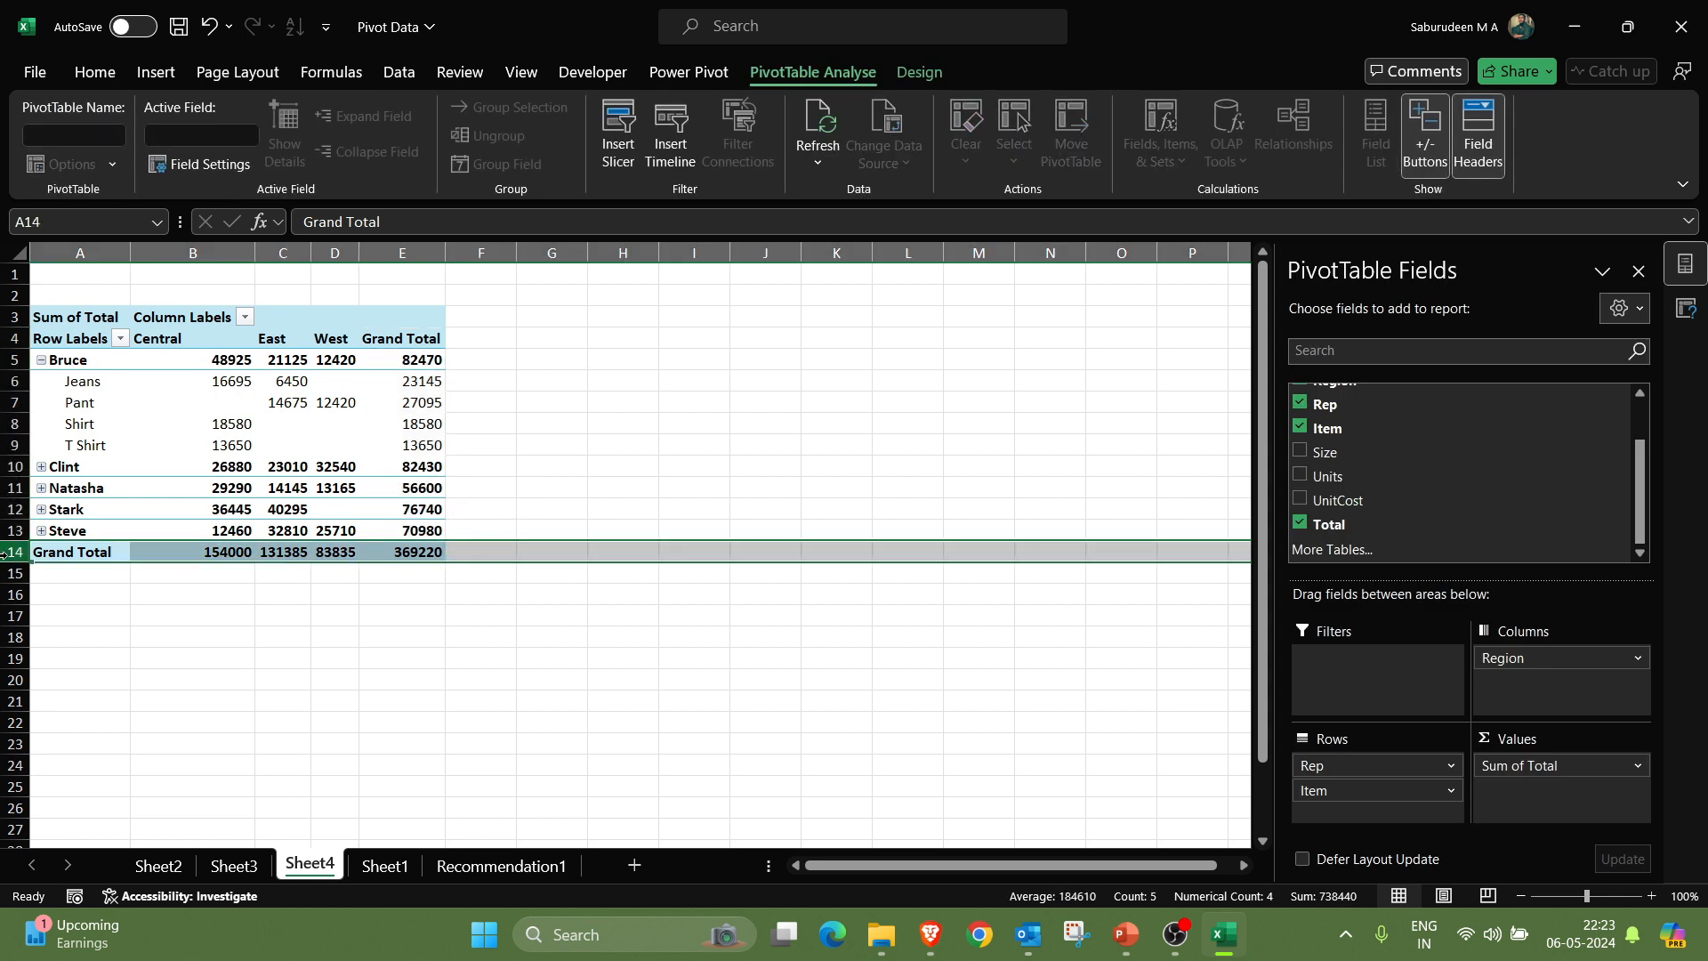
left_click_drag(214, 359, 208, 531)
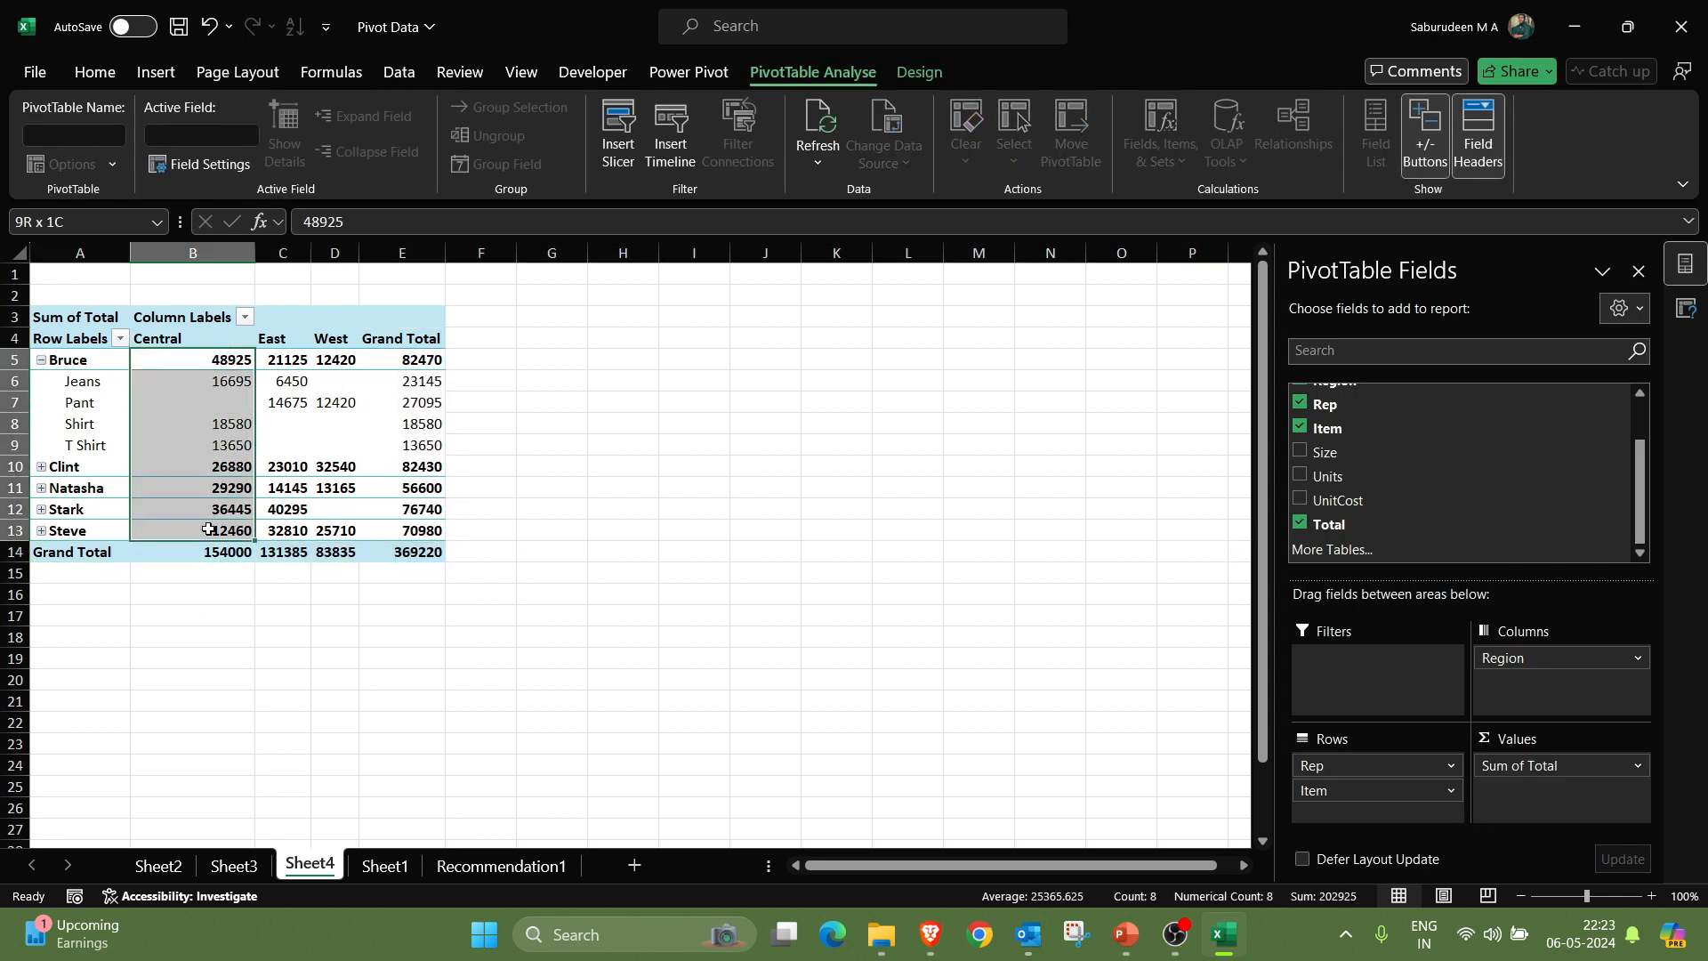
left_click(191, 567)
left_click(216, 550)
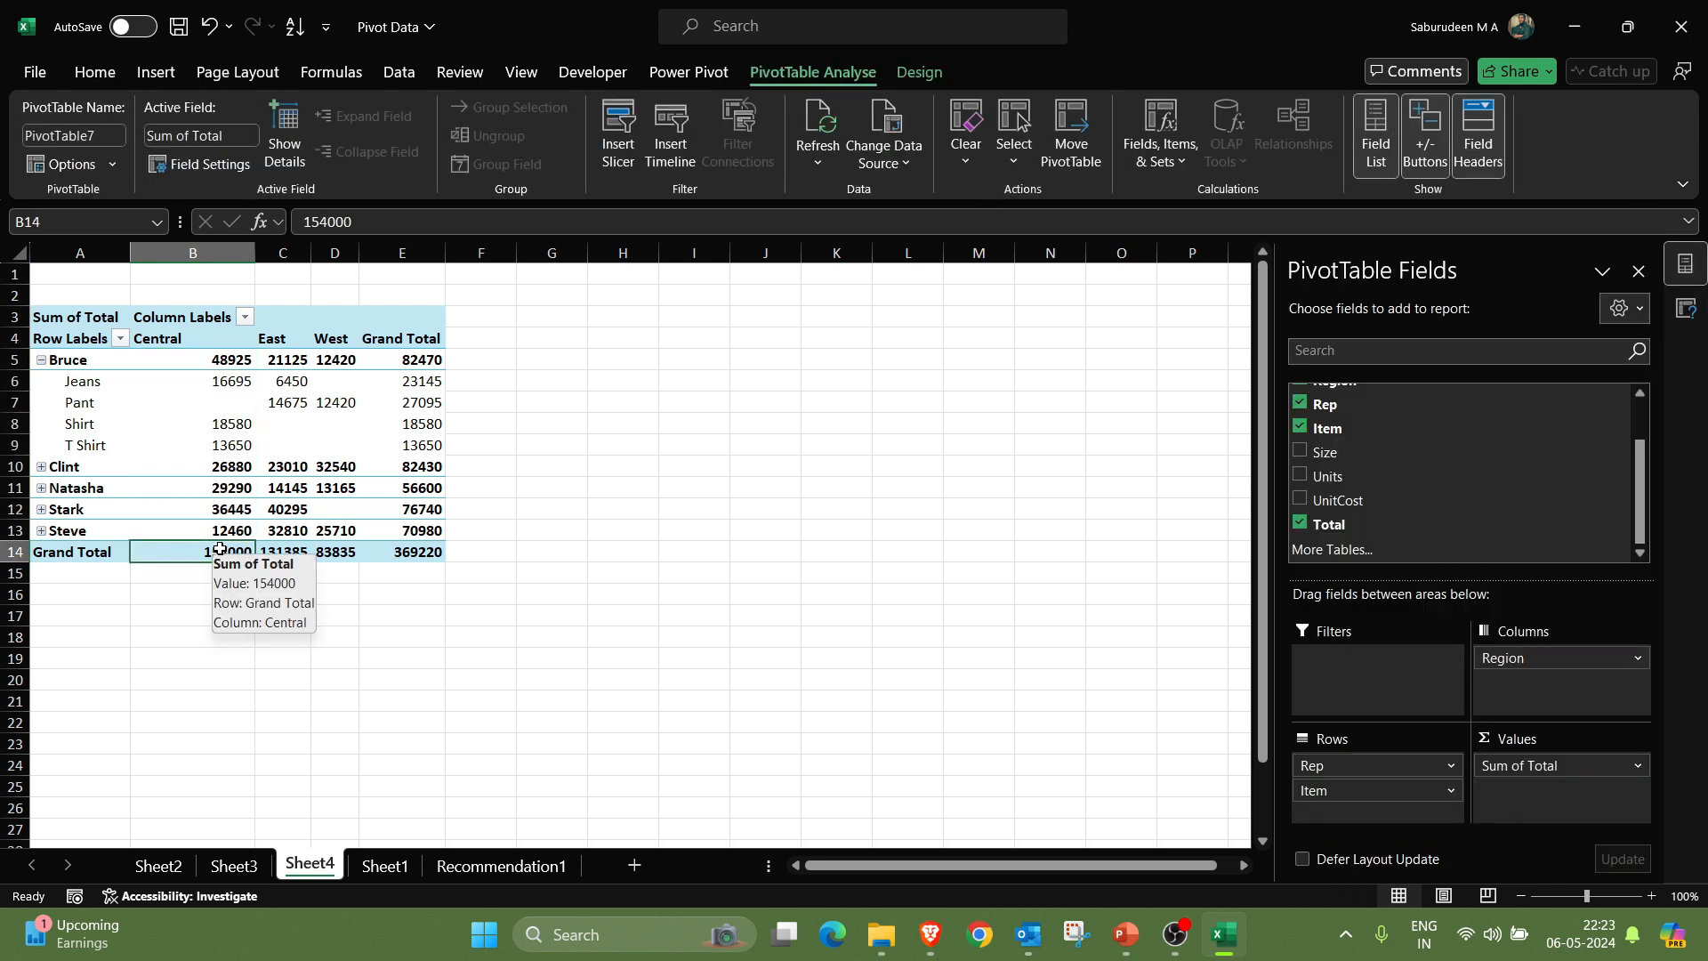
left_click(294, 552)
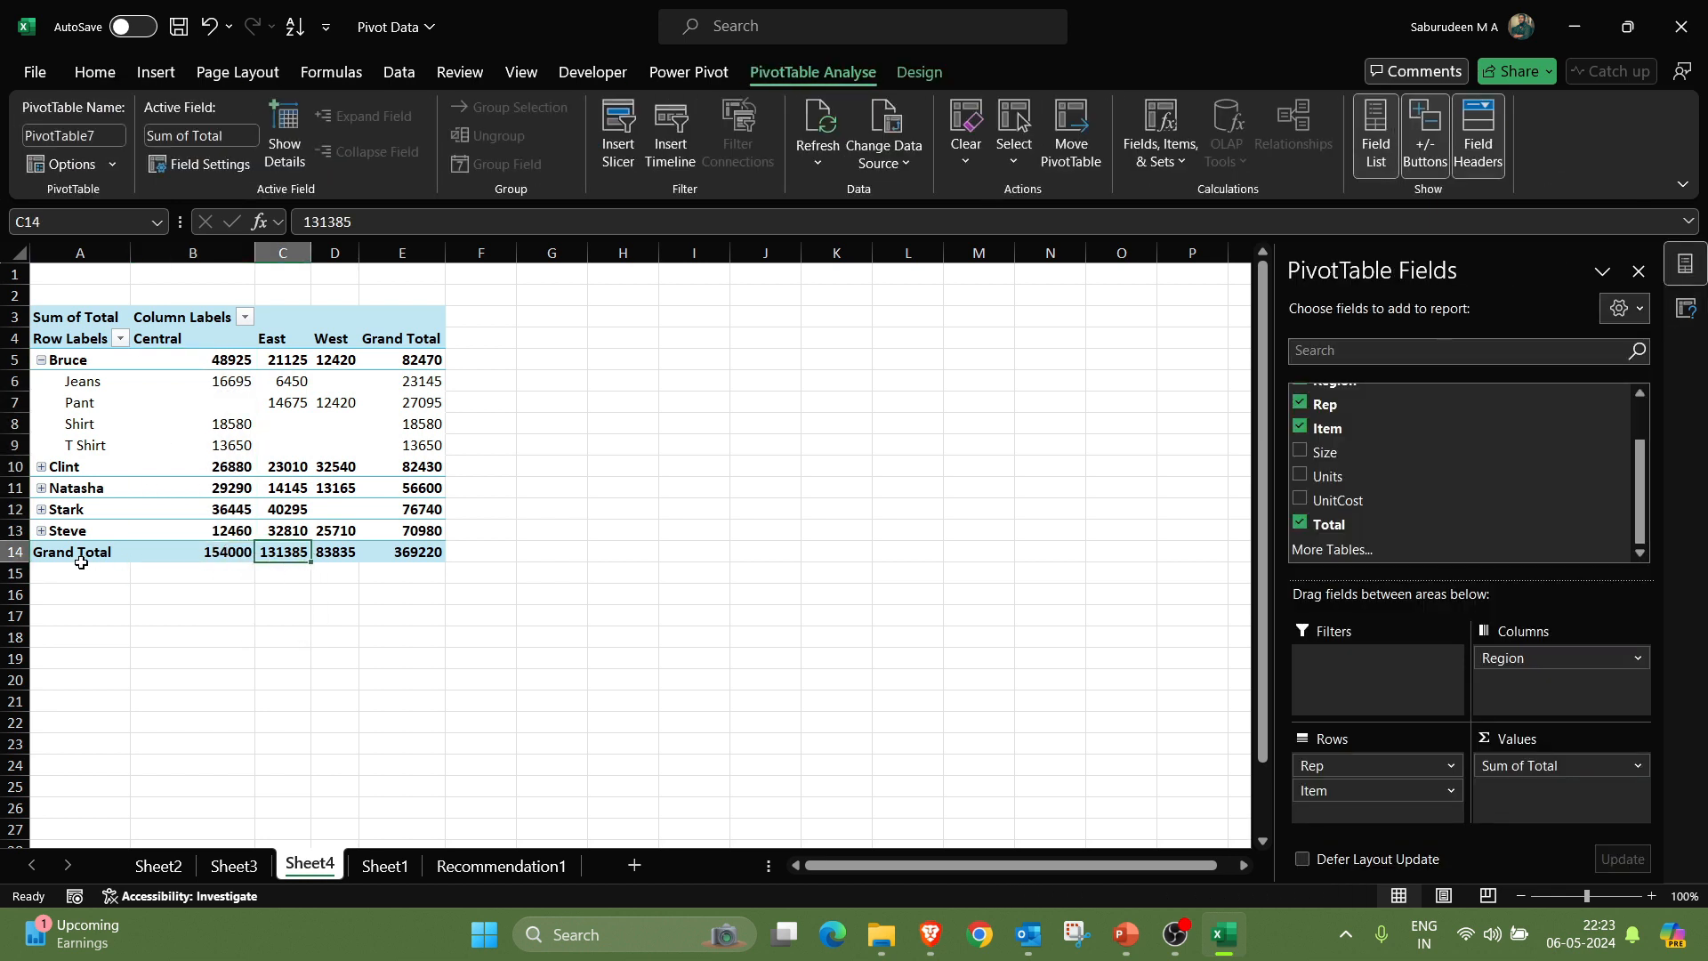
left_click(20, 550)
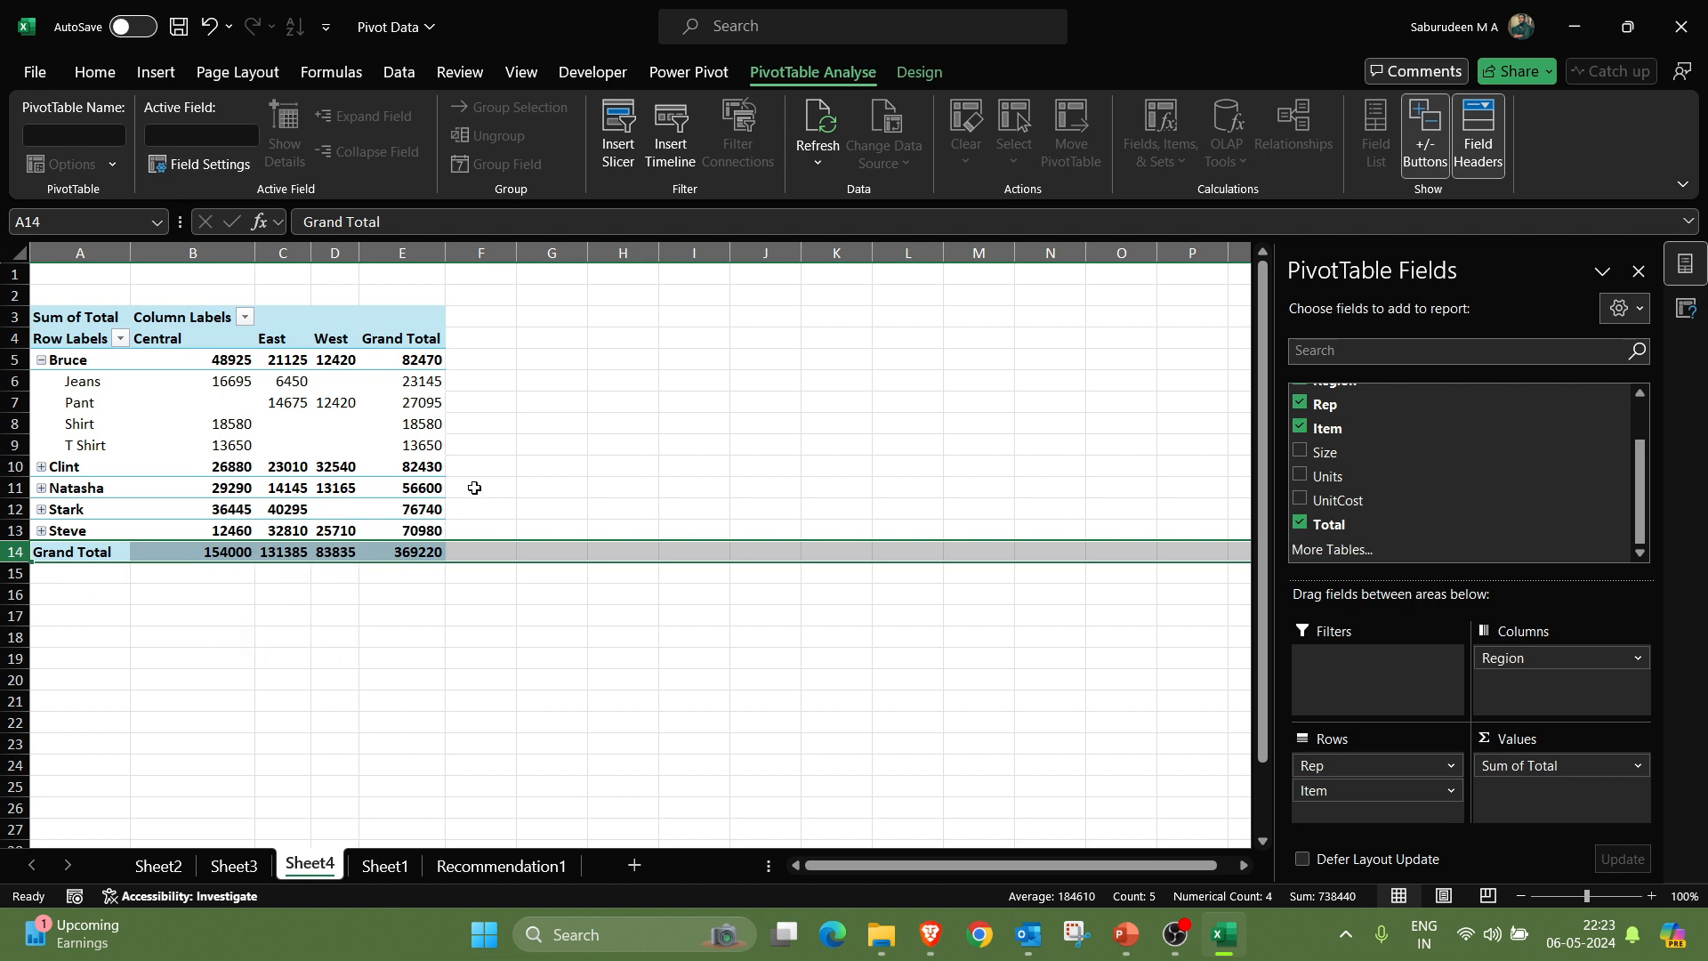
left_click_drag(394, 341, 402, 553)
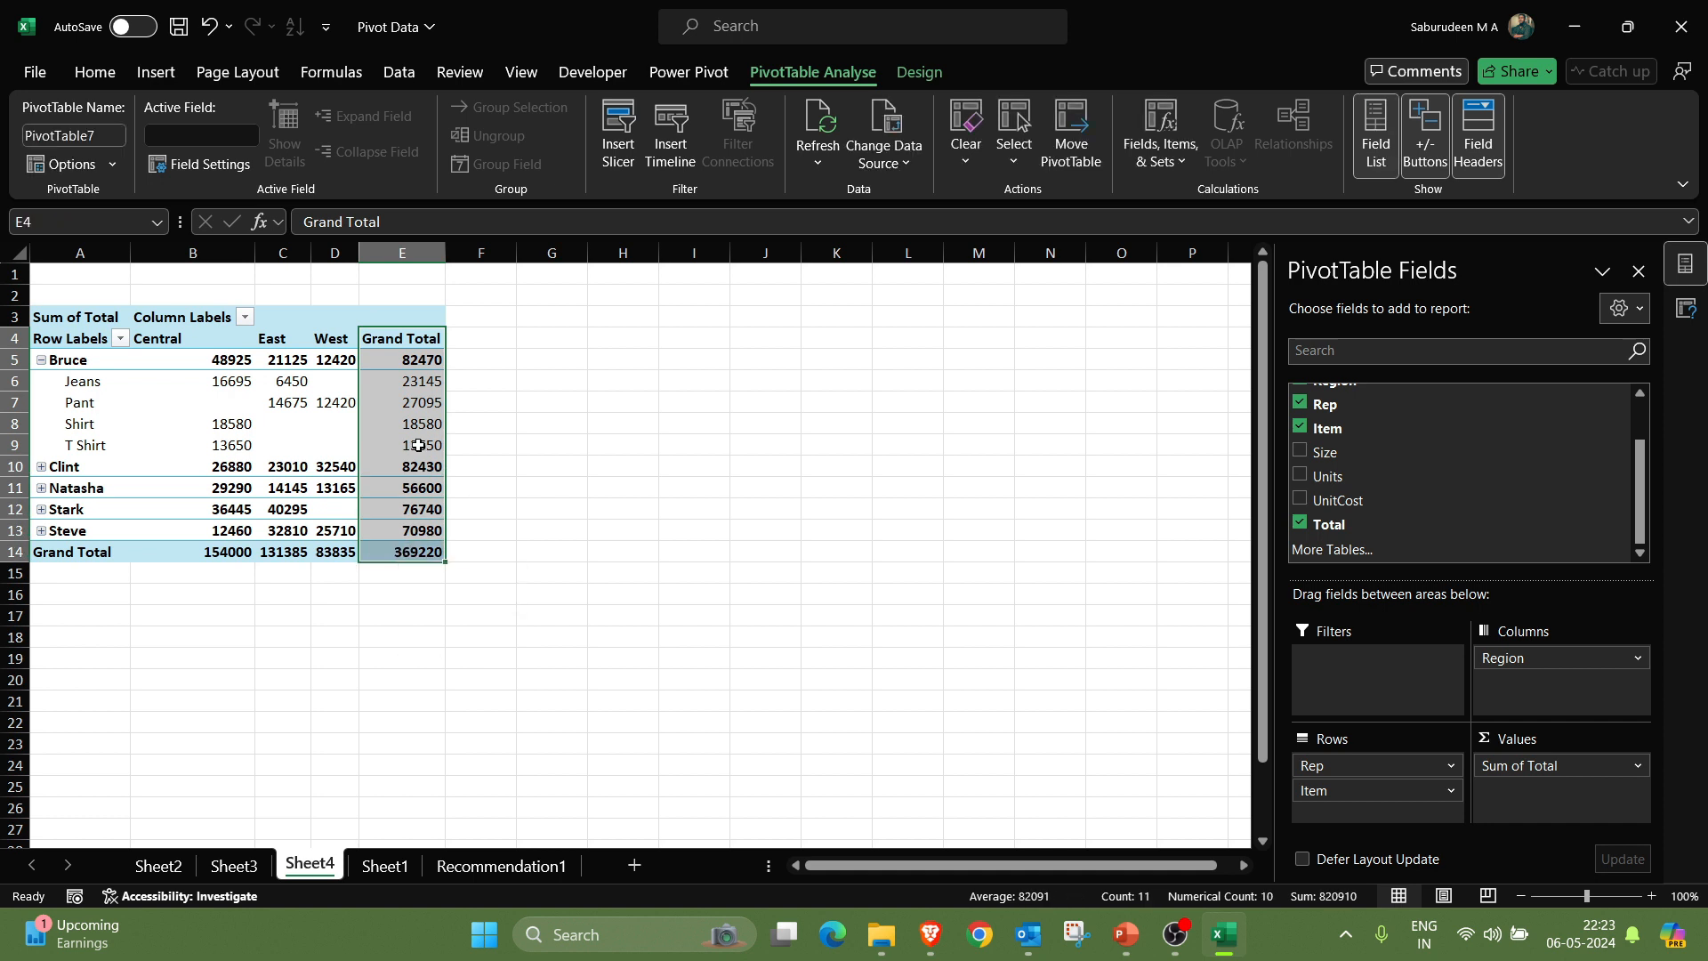
- Compare the first rep's Jeans and Pant rows with the rep's subtotal row, and collapse that rep's breakdown
left_click_drag(220, 381, 403, 385)
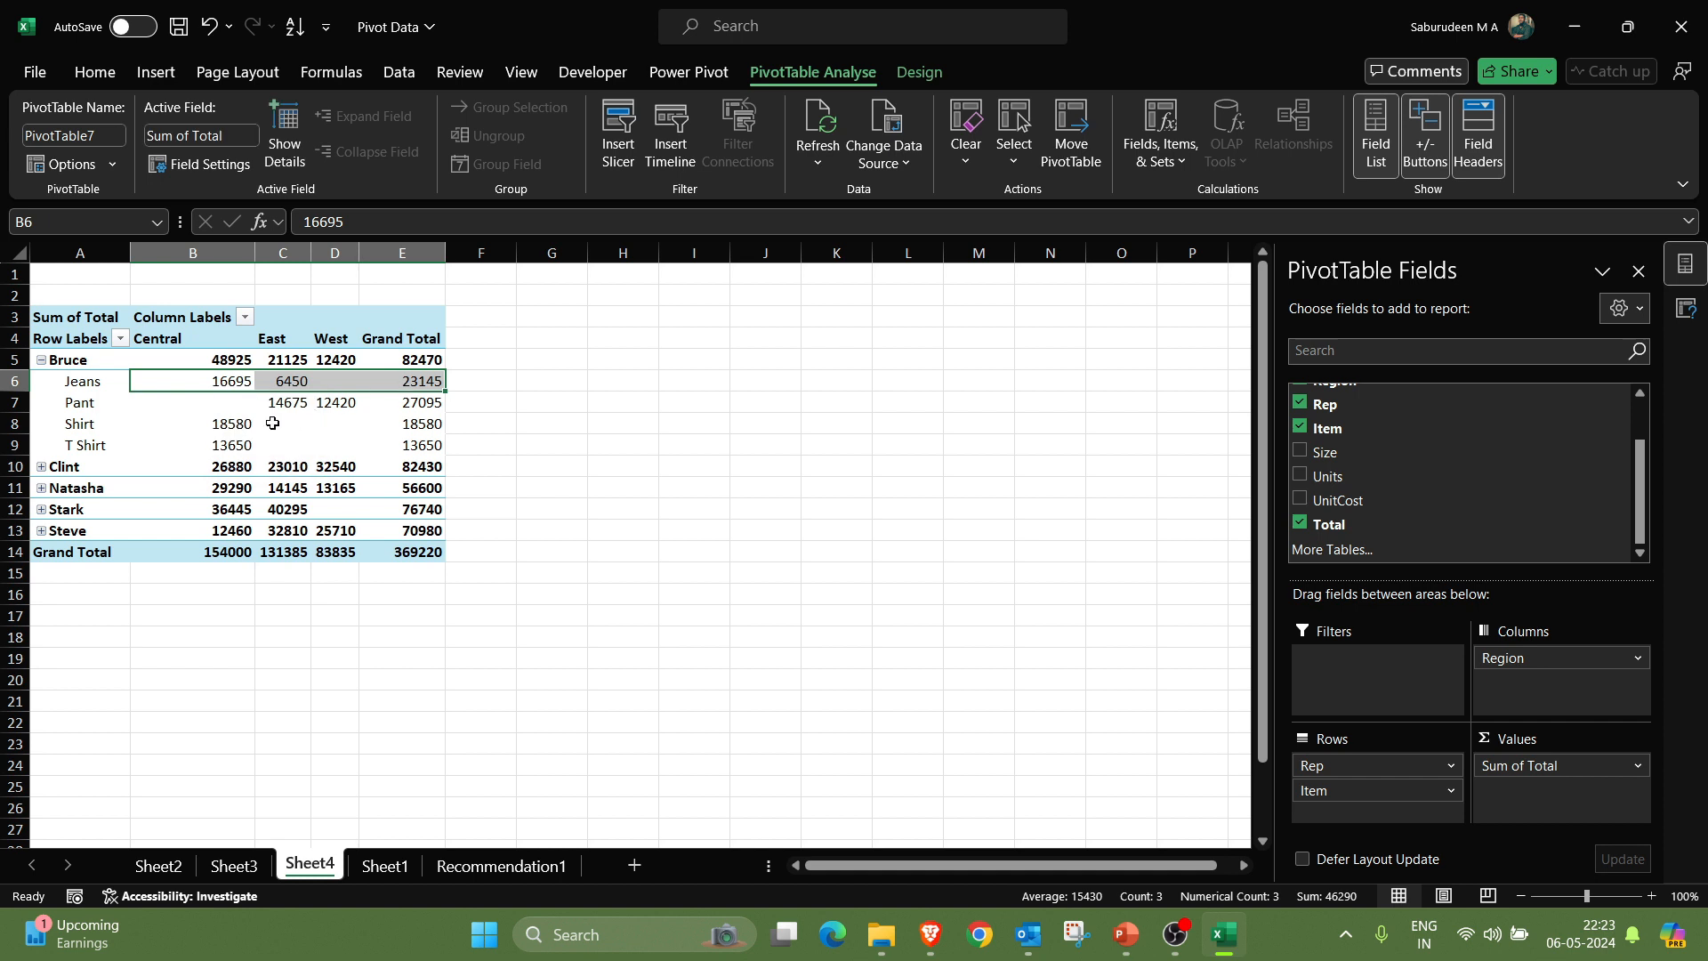
left_click_drag(230, 403, 411, 404)
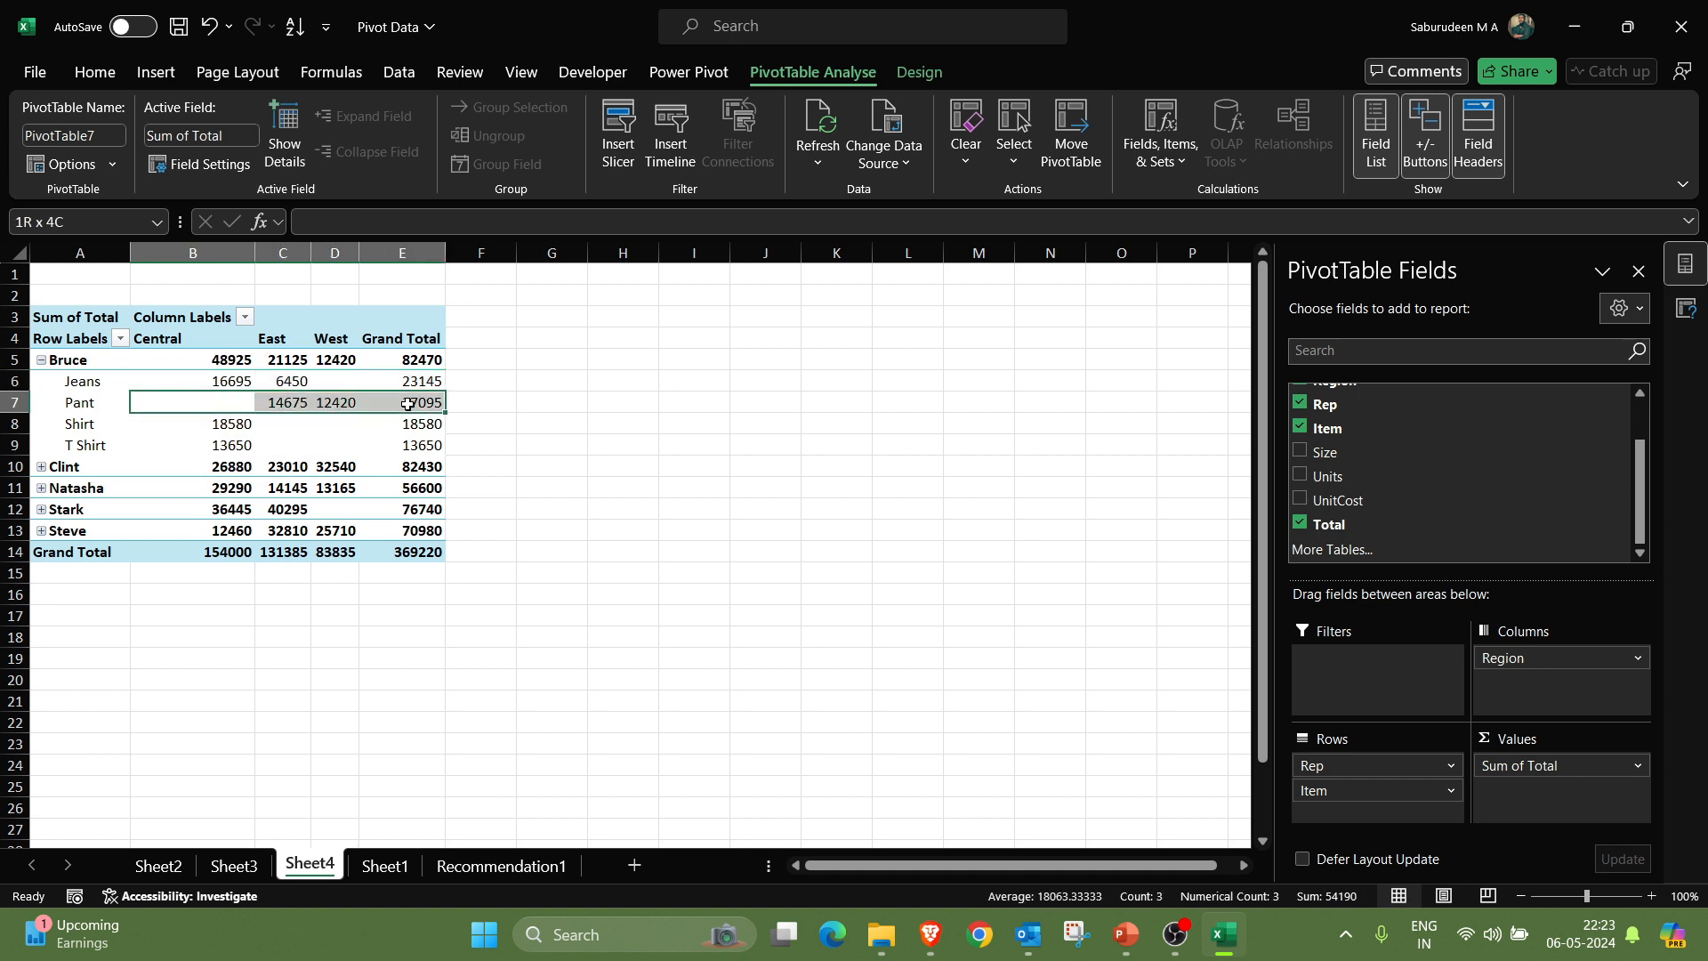
left_click(227, 552)
mouse_move(227, 363)
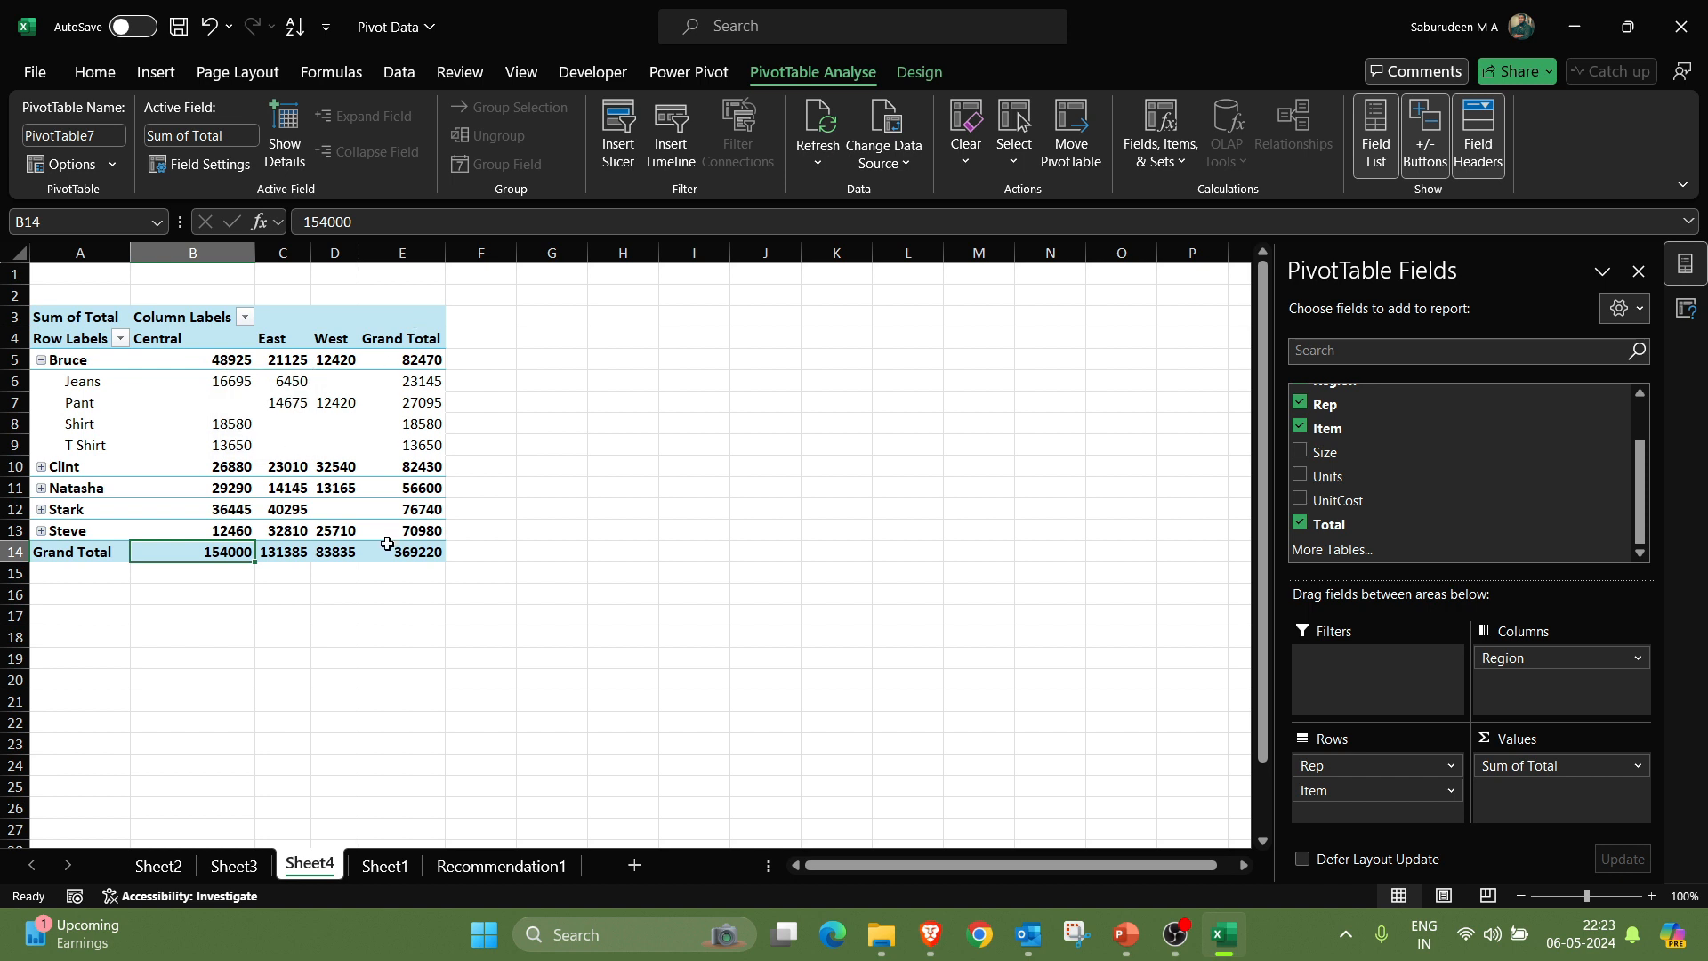
left_click_drag(210, 358, 433, 357)
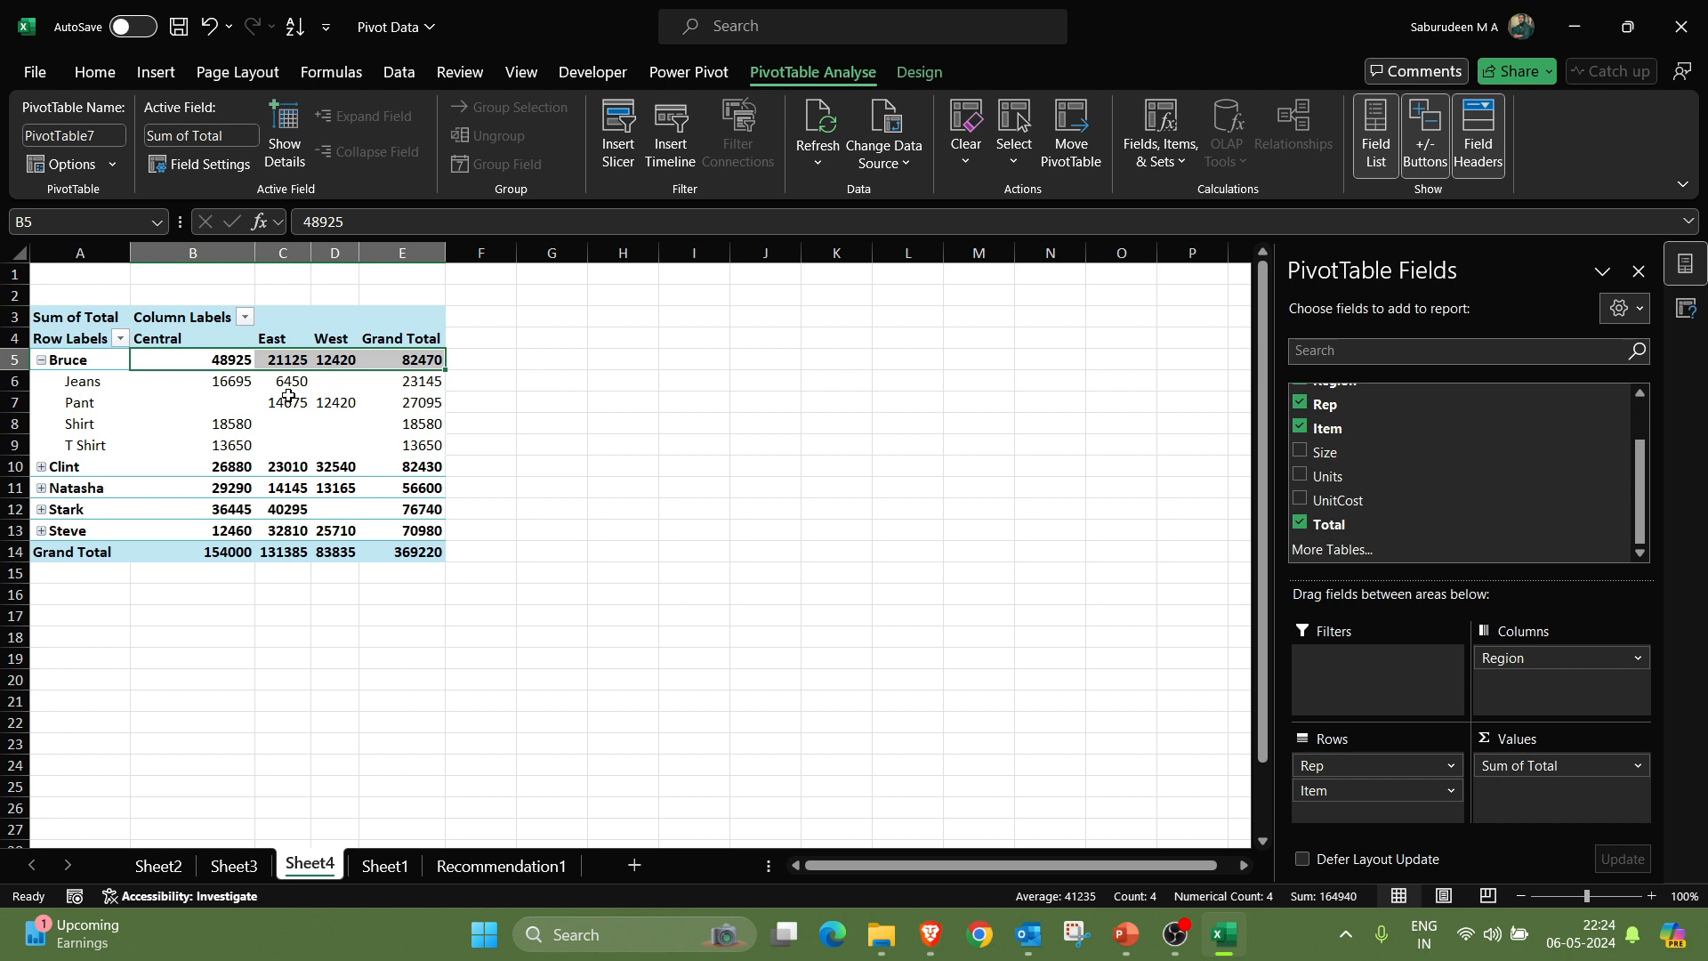
left_click(41, 361)
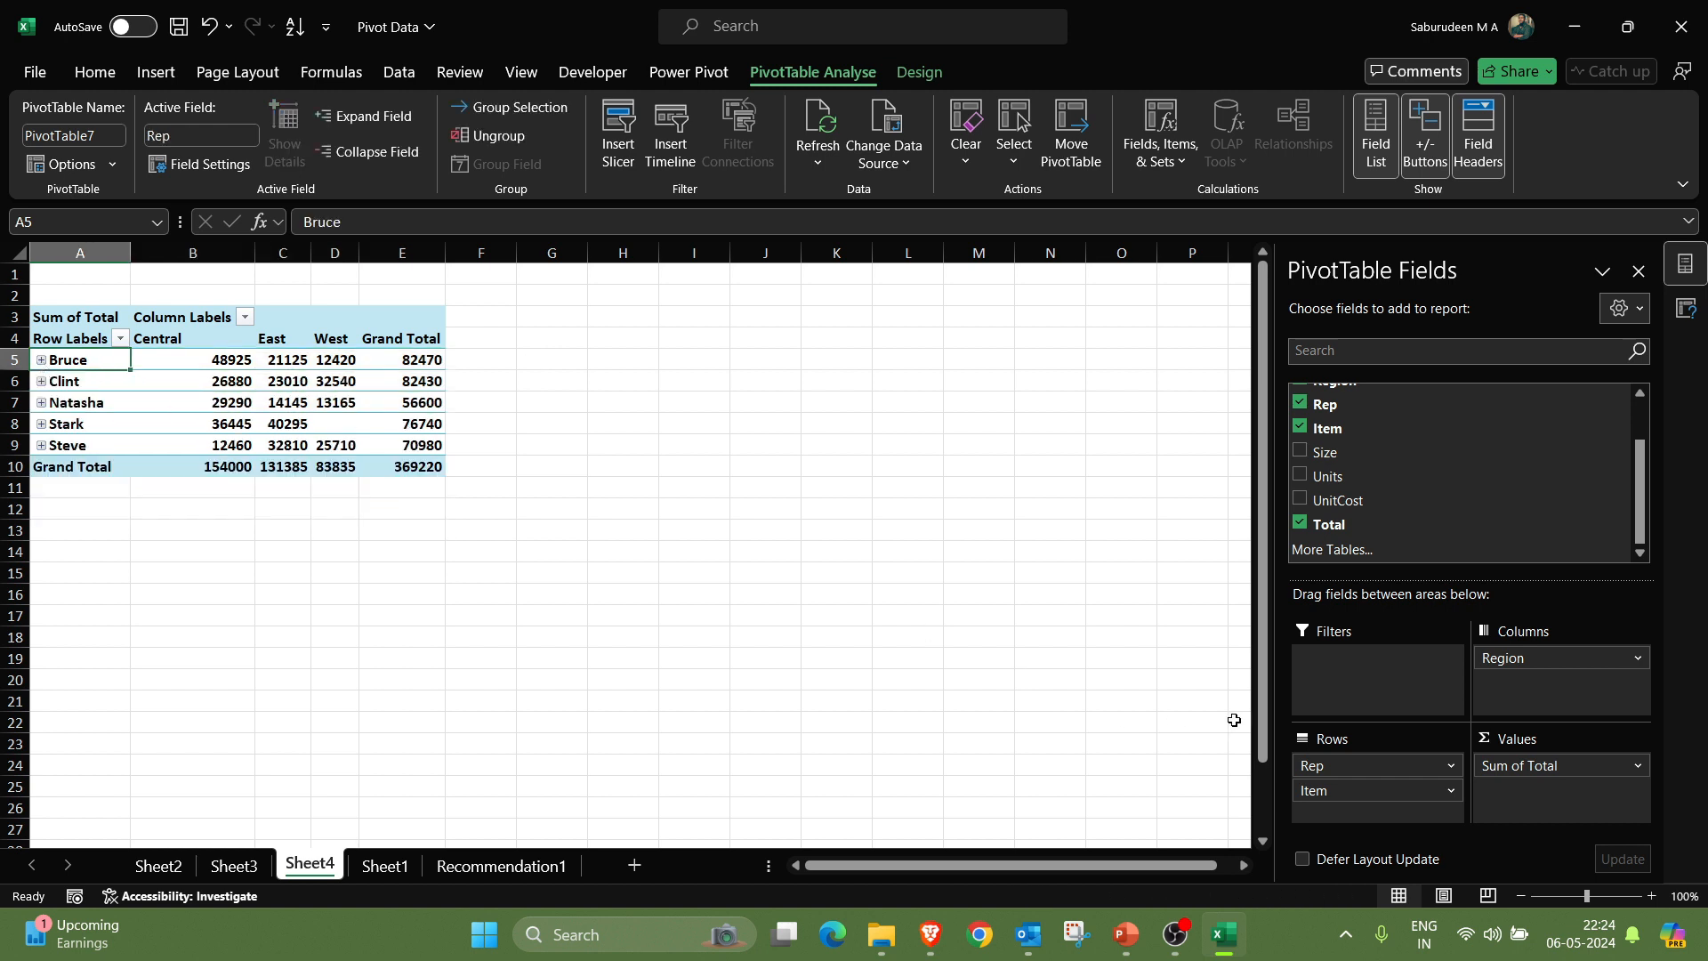
- Rearrange the pivot table with Item in the columns and Region under Rep in the rows, and expand all reps
mouse_move(1375, 800)
left_mouse_down()
mouse_move(1513, 685)
mouse_move(1490, 774)
mouse_move(1398, 794)
left_mouse_up()
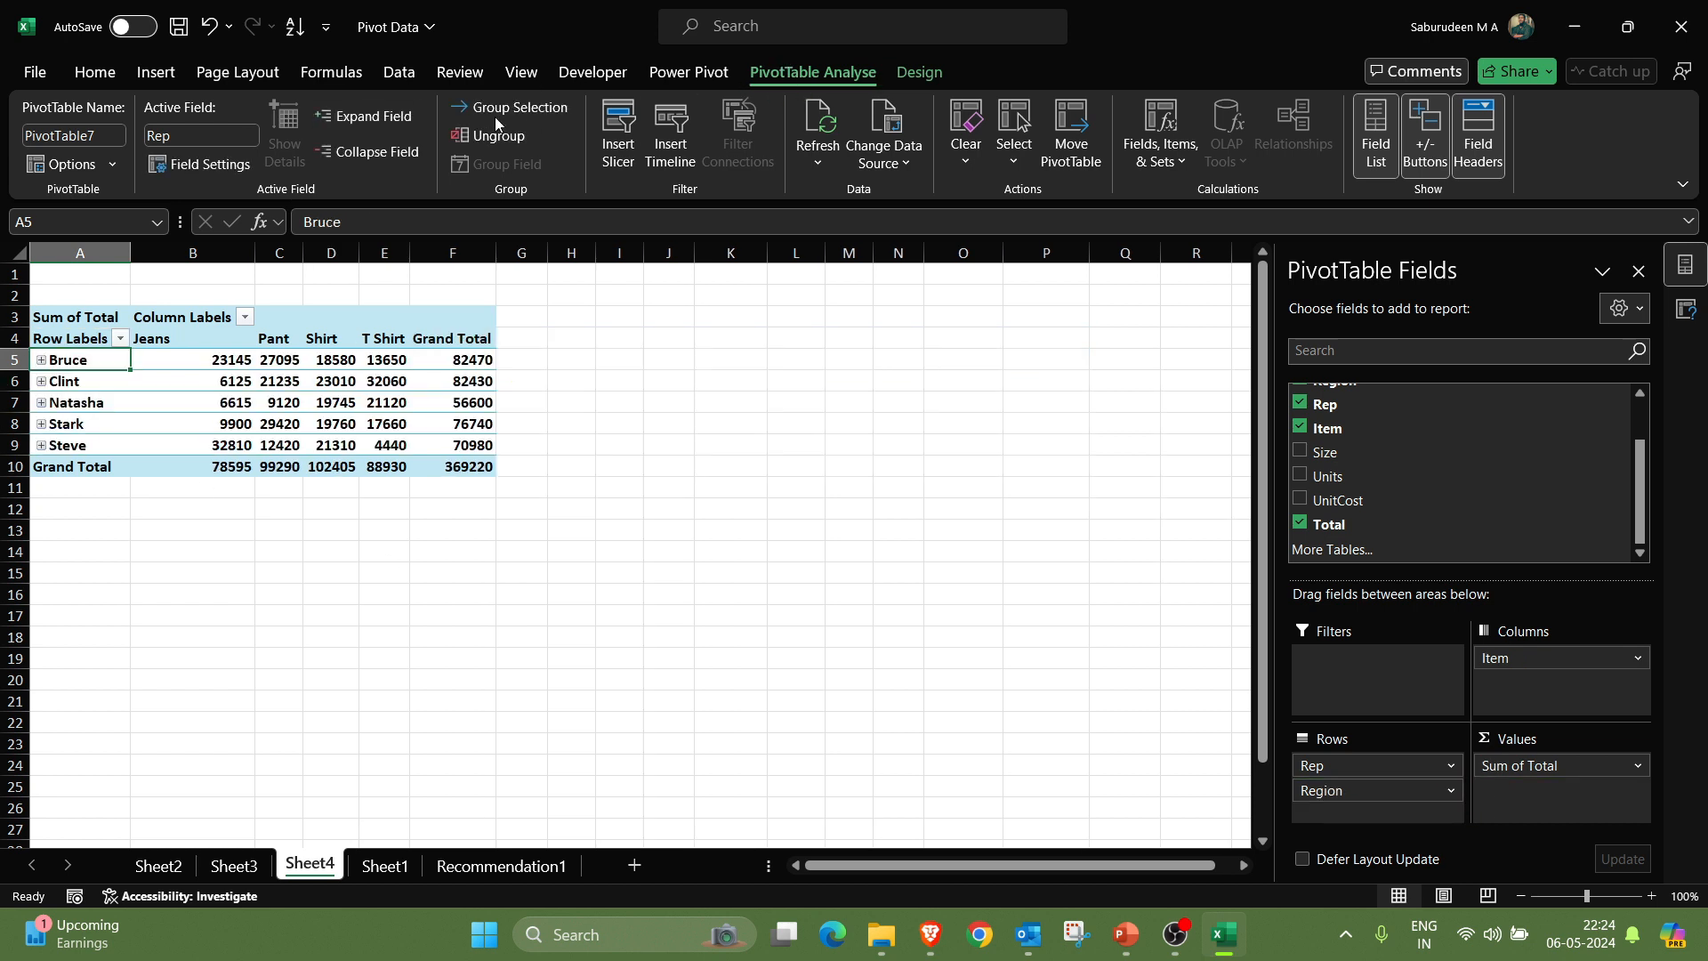
left_click(329, 116)
left_click(751, 478)
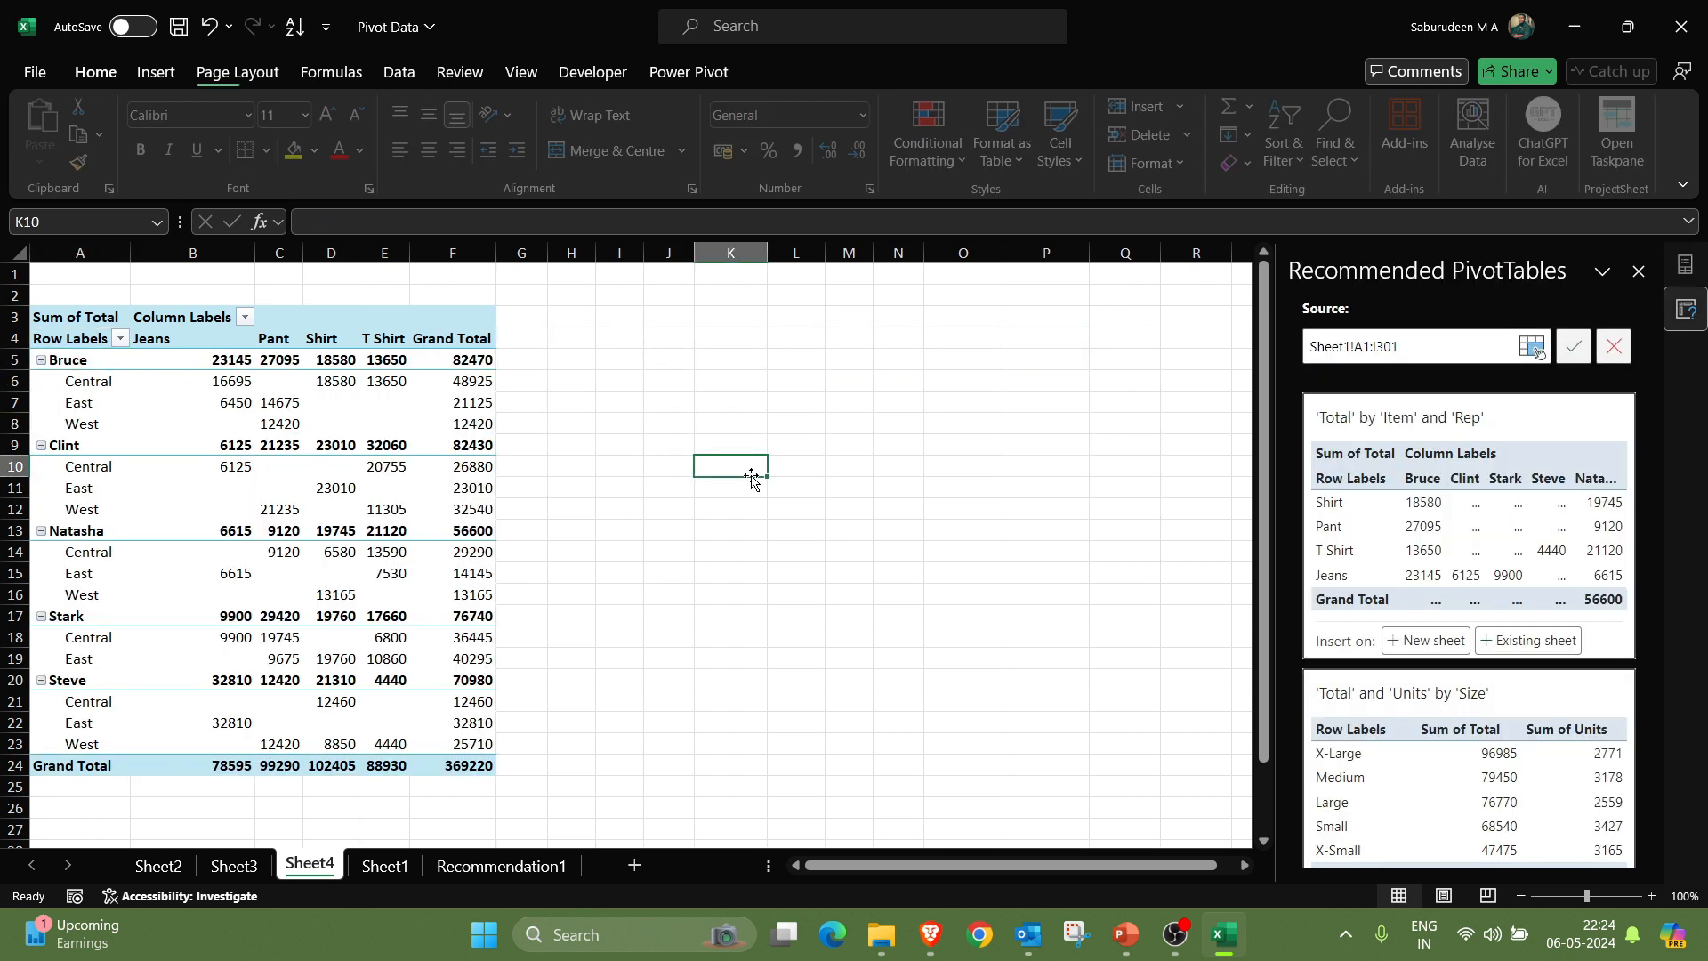
- Examine the first rep's group of region rows and its subtotal, collapsing and re-expanding the group
left_click_drag(94, 338, 451, 749)
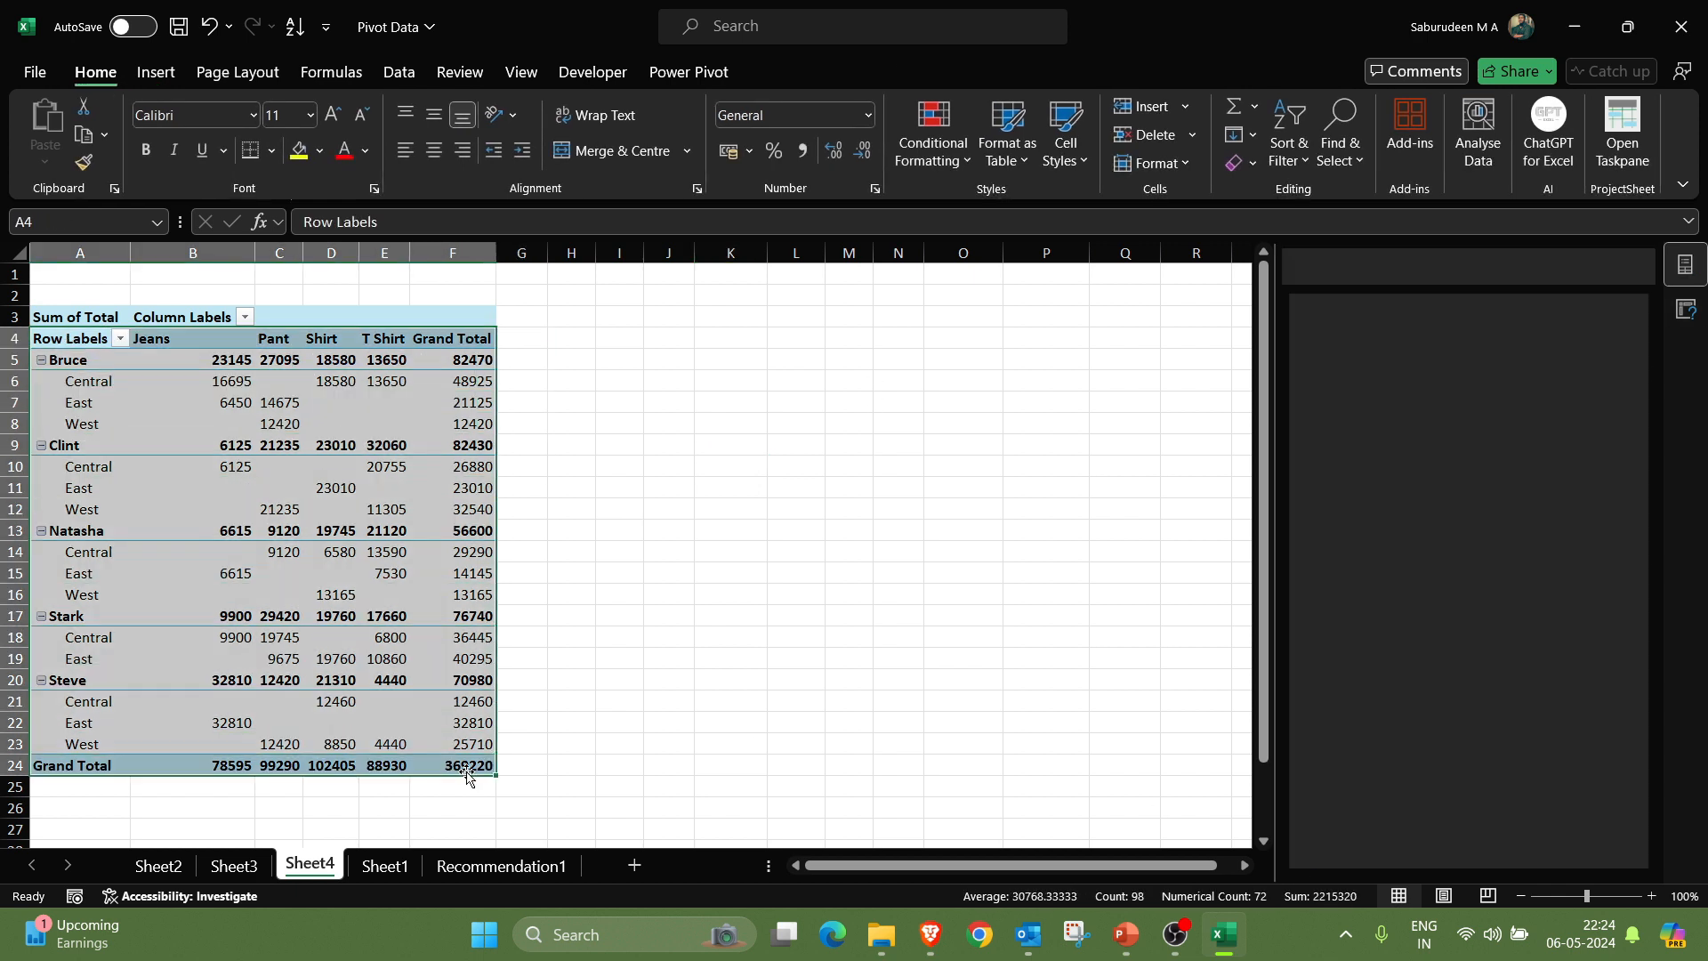
left_click(669, 701)
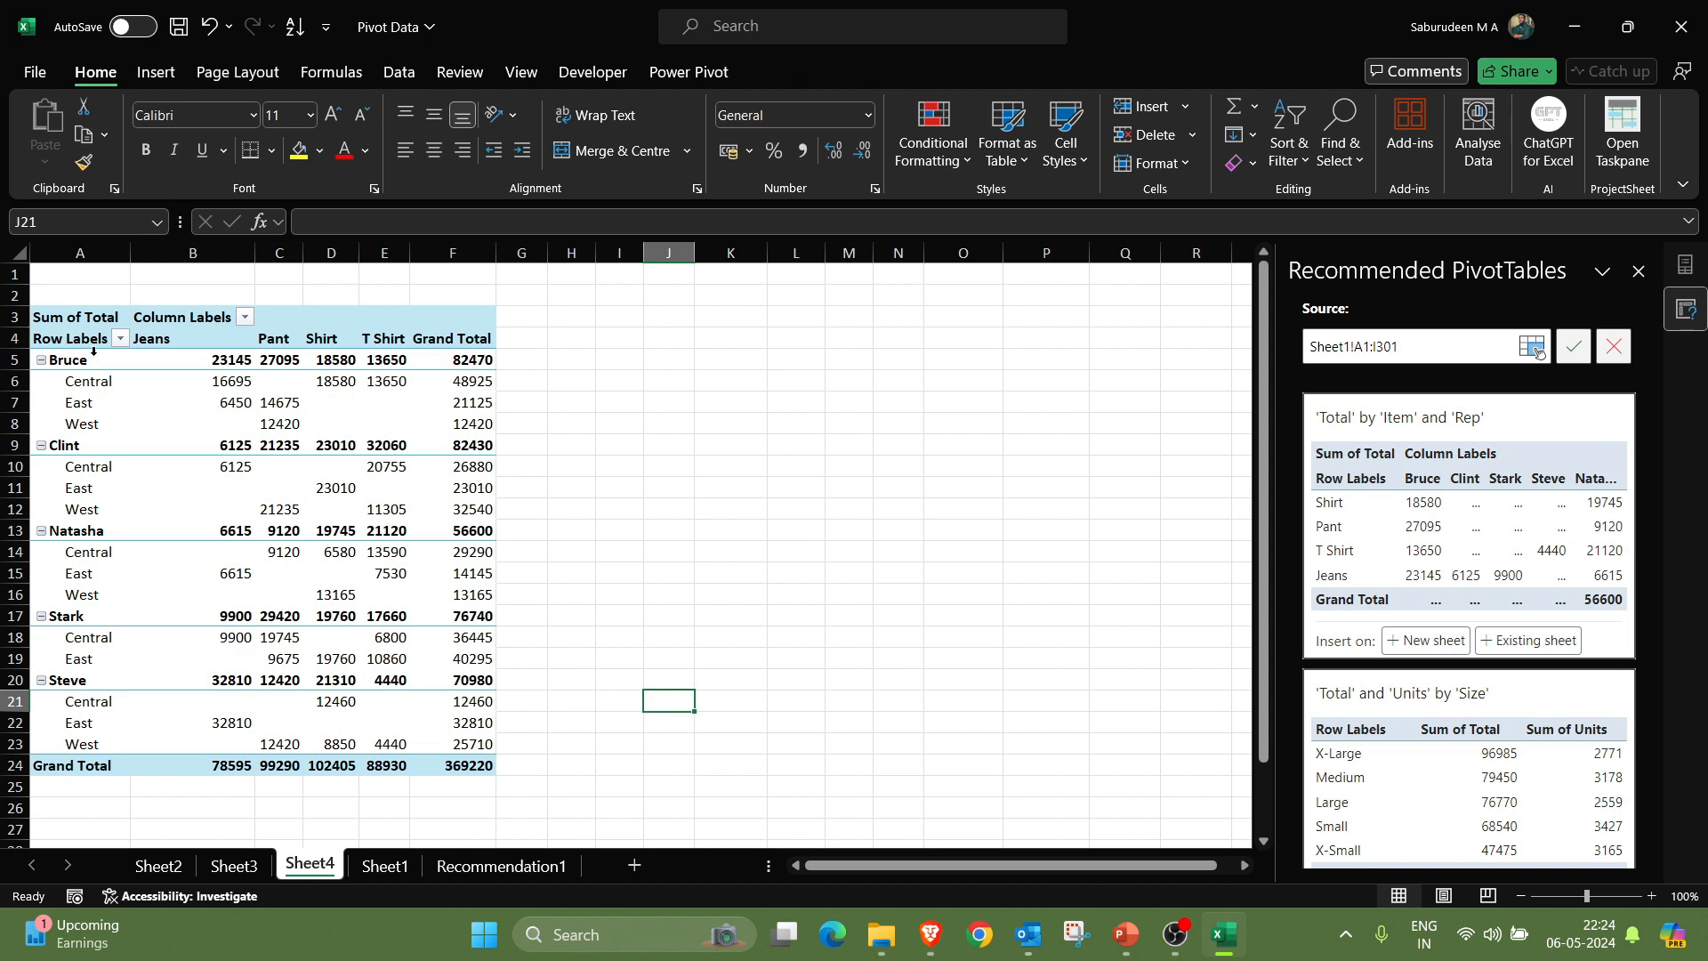
left_click_drag(90, 360, 450, 423)
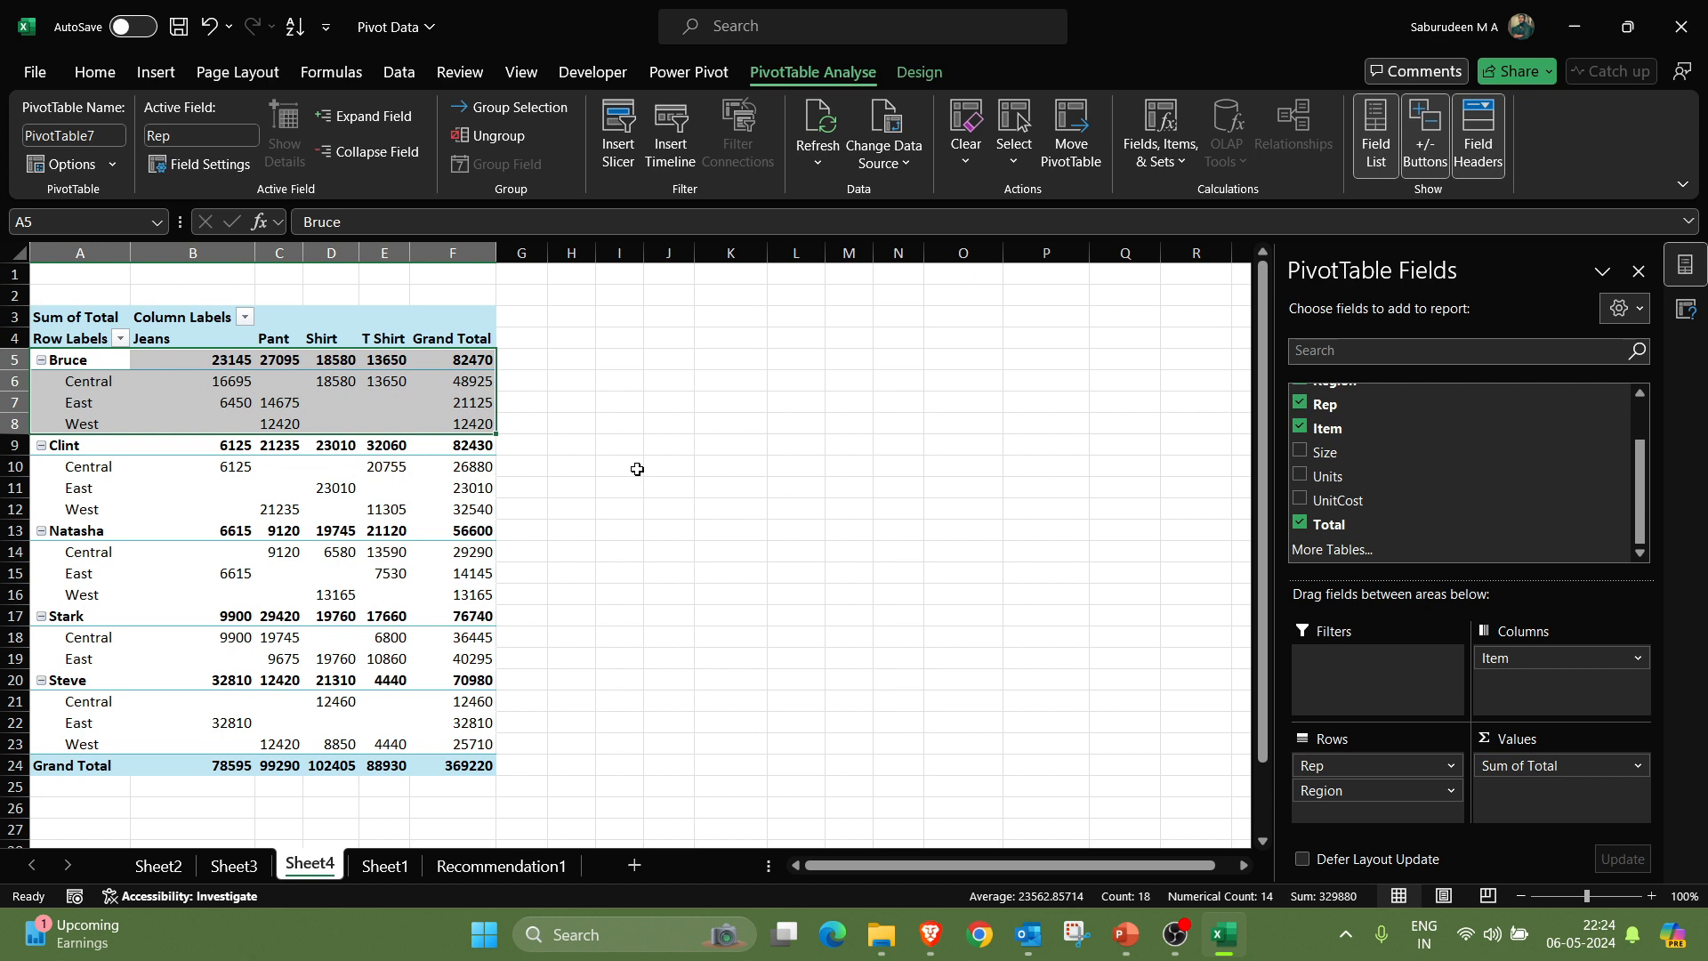
left_click(41, 360)
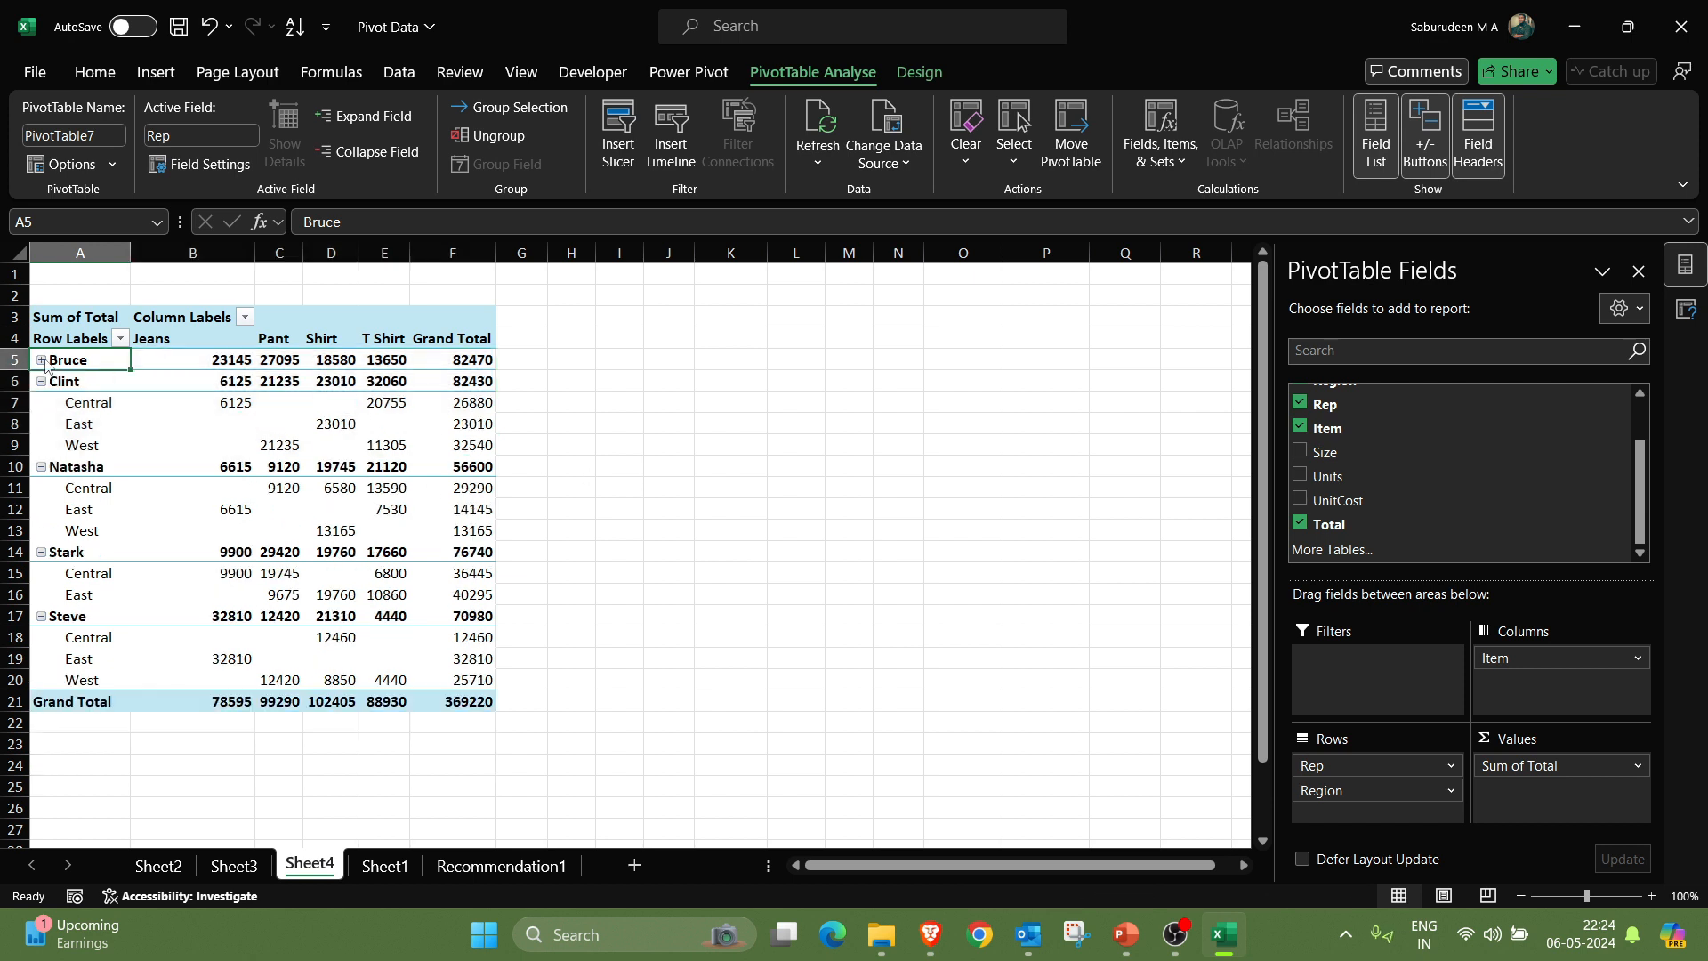
left_click(41, 360)
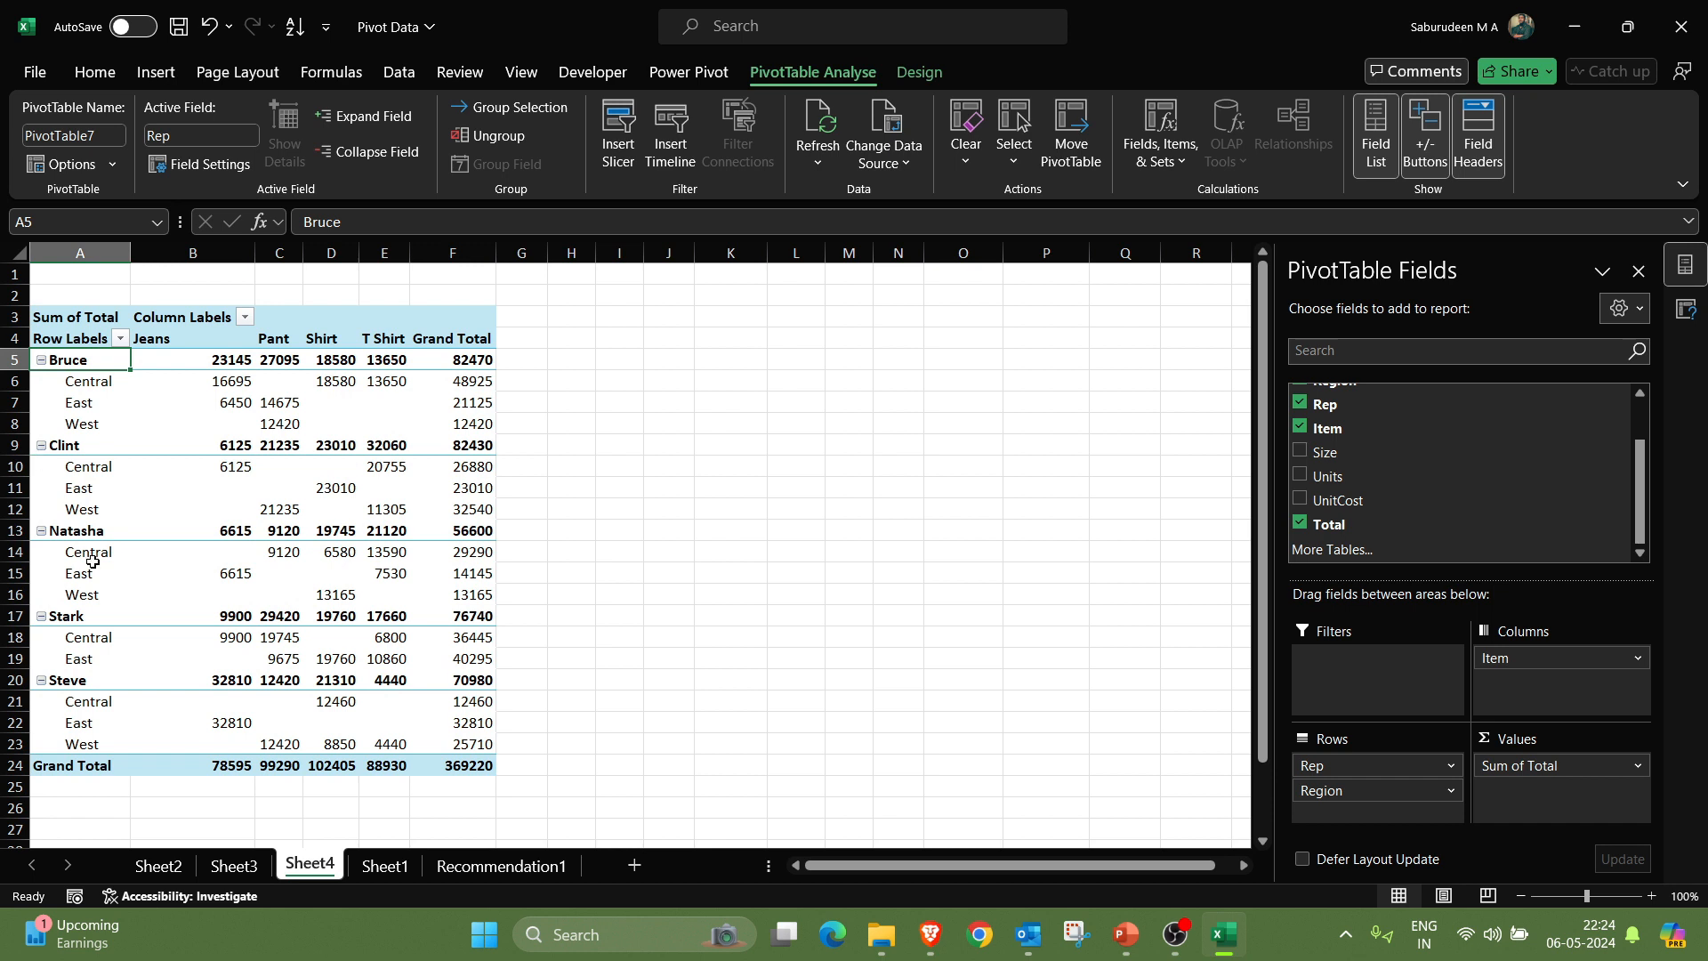
left_click_drag(93, 360, 462, 433)
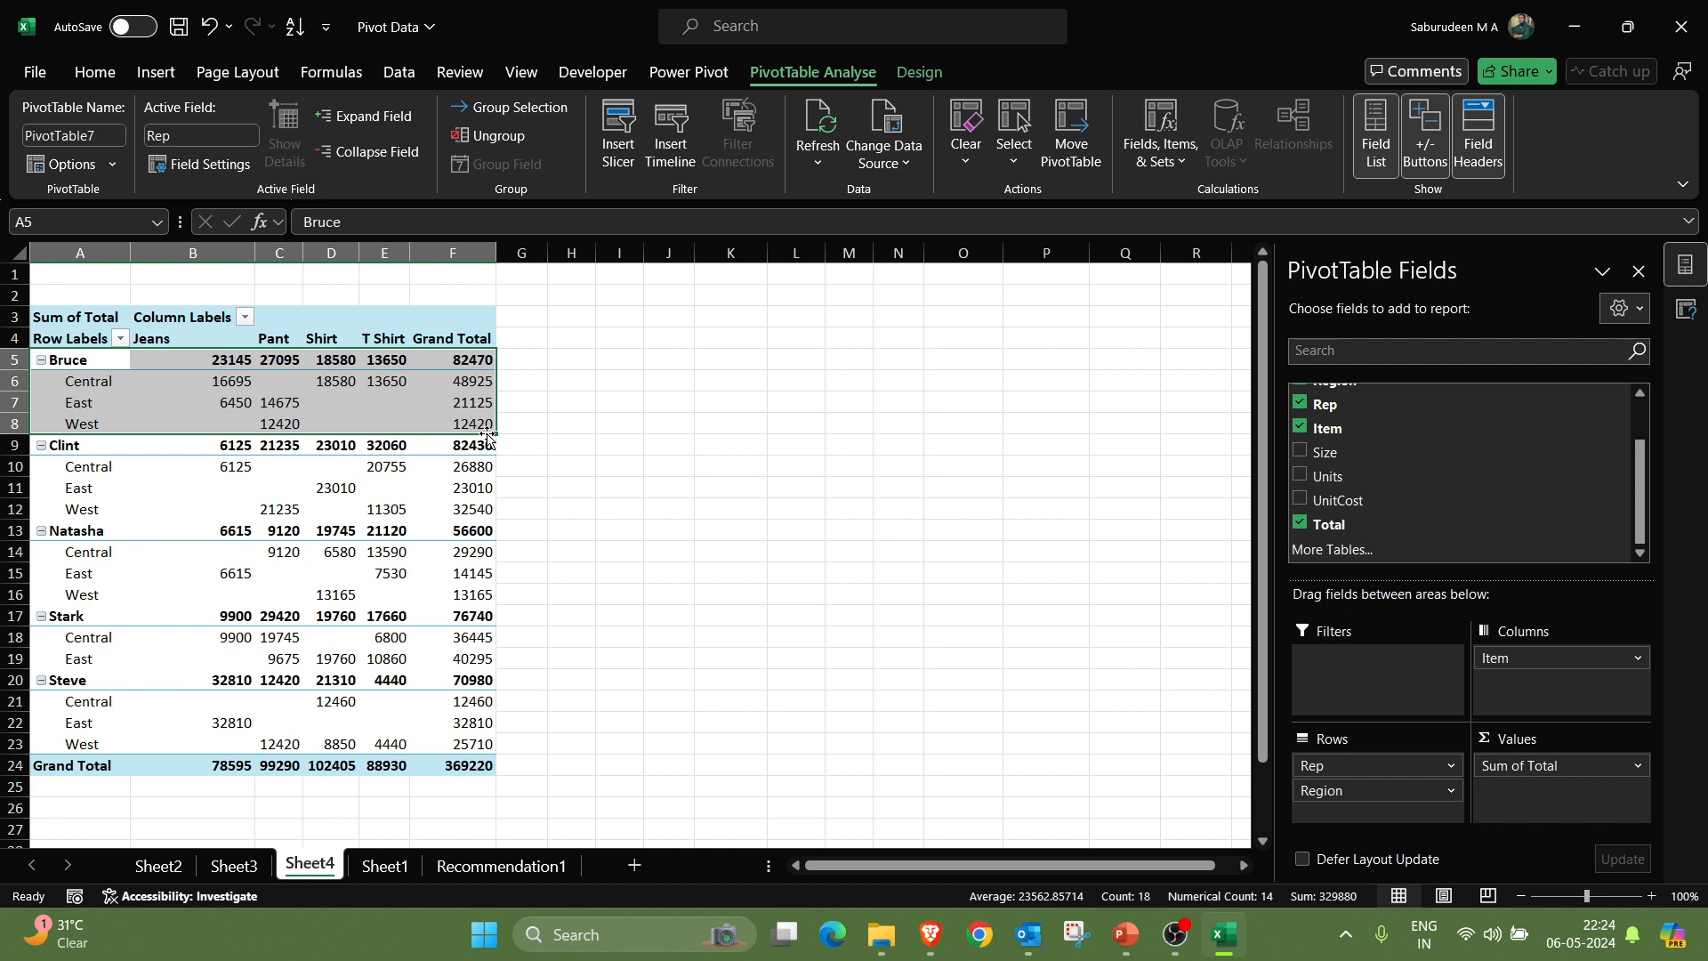
- Copy the whole pivot table and paste one copy at I3 and another at P3
left_click(349, 460)
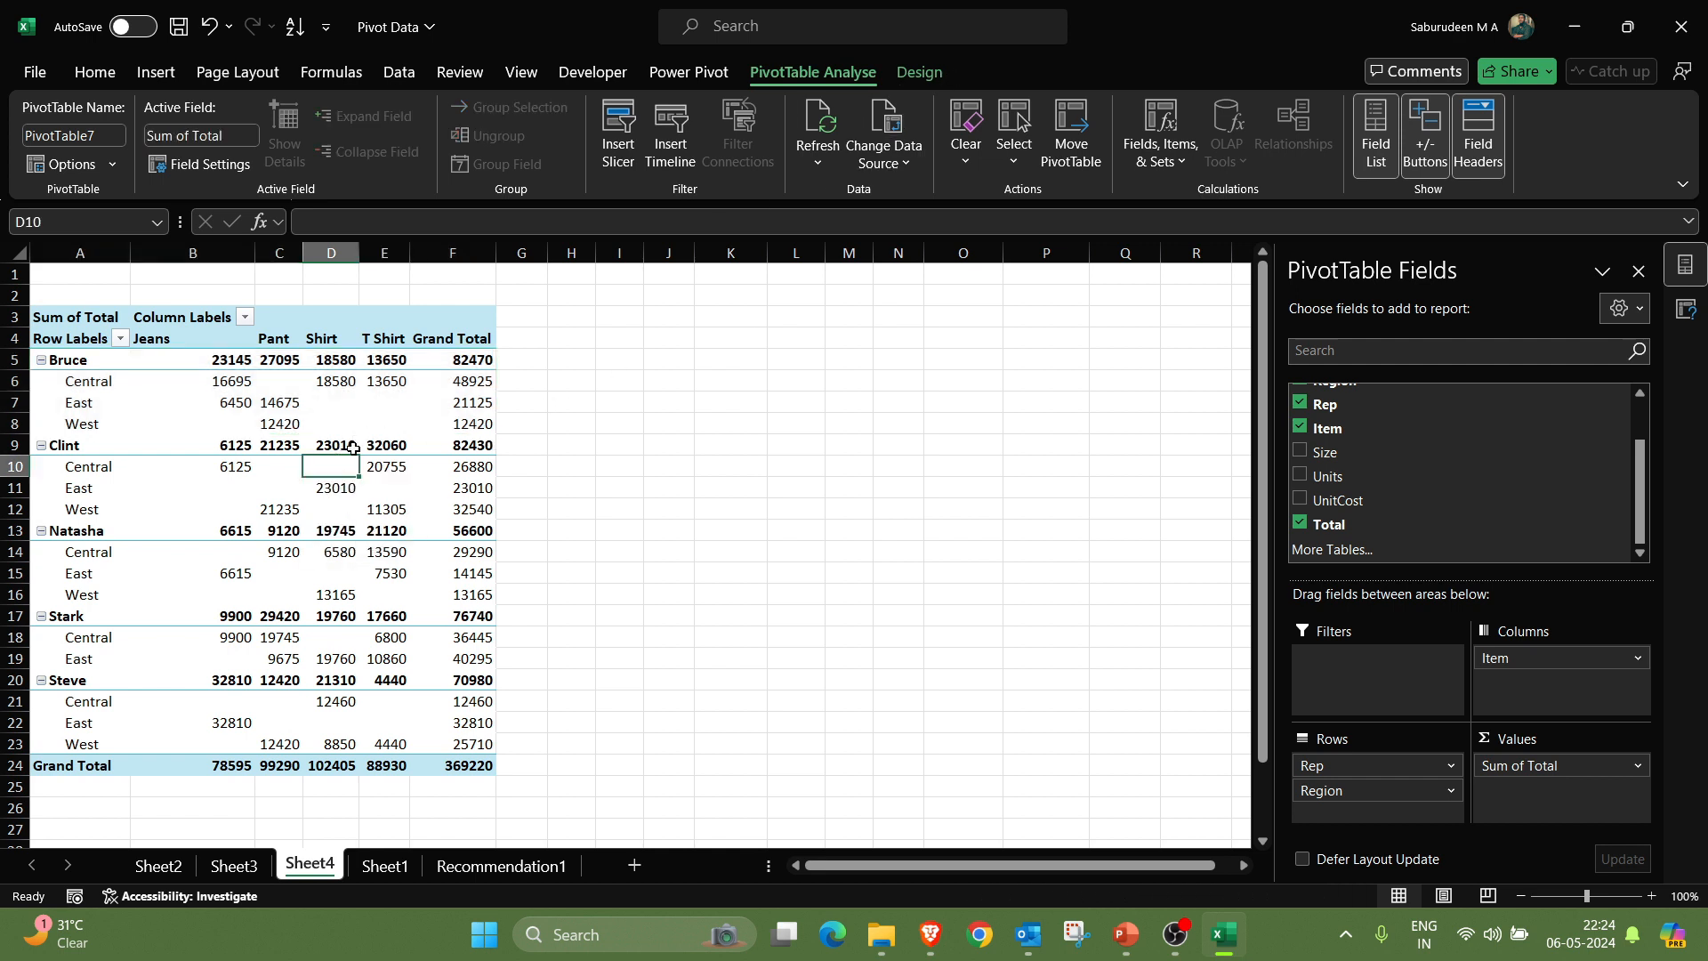
key("ctrl+a")
key("ctrl+c")
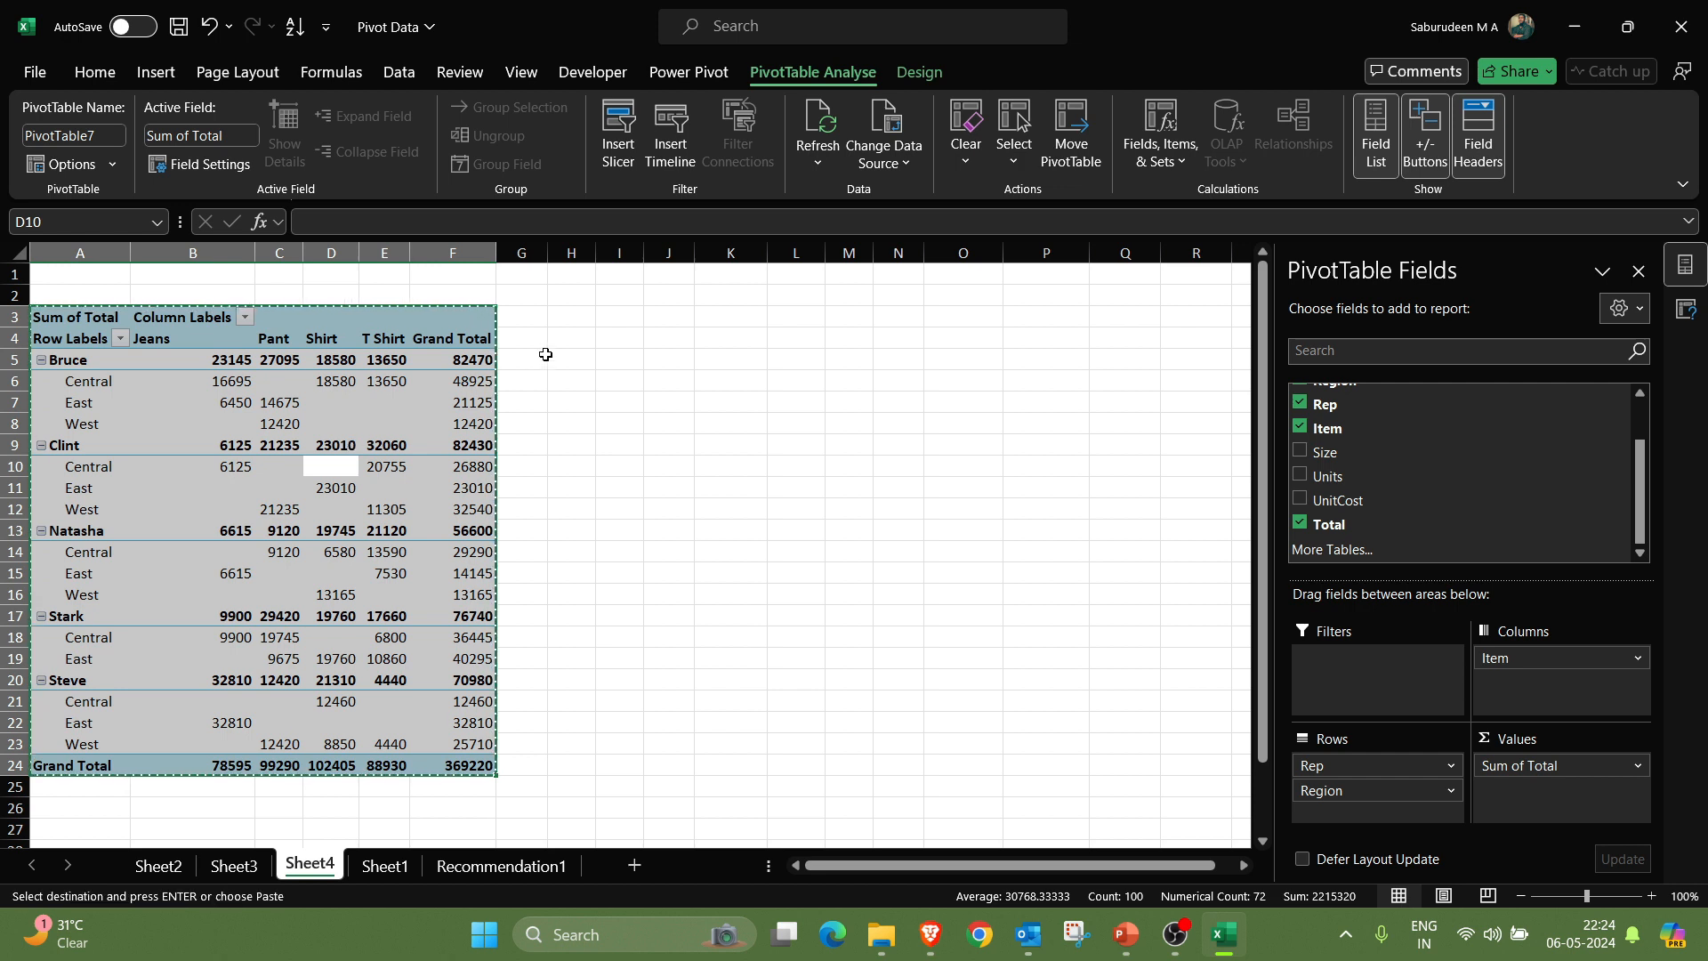
left_click(621, 315)
key("ctrl+v")
left_click(1052, 320)
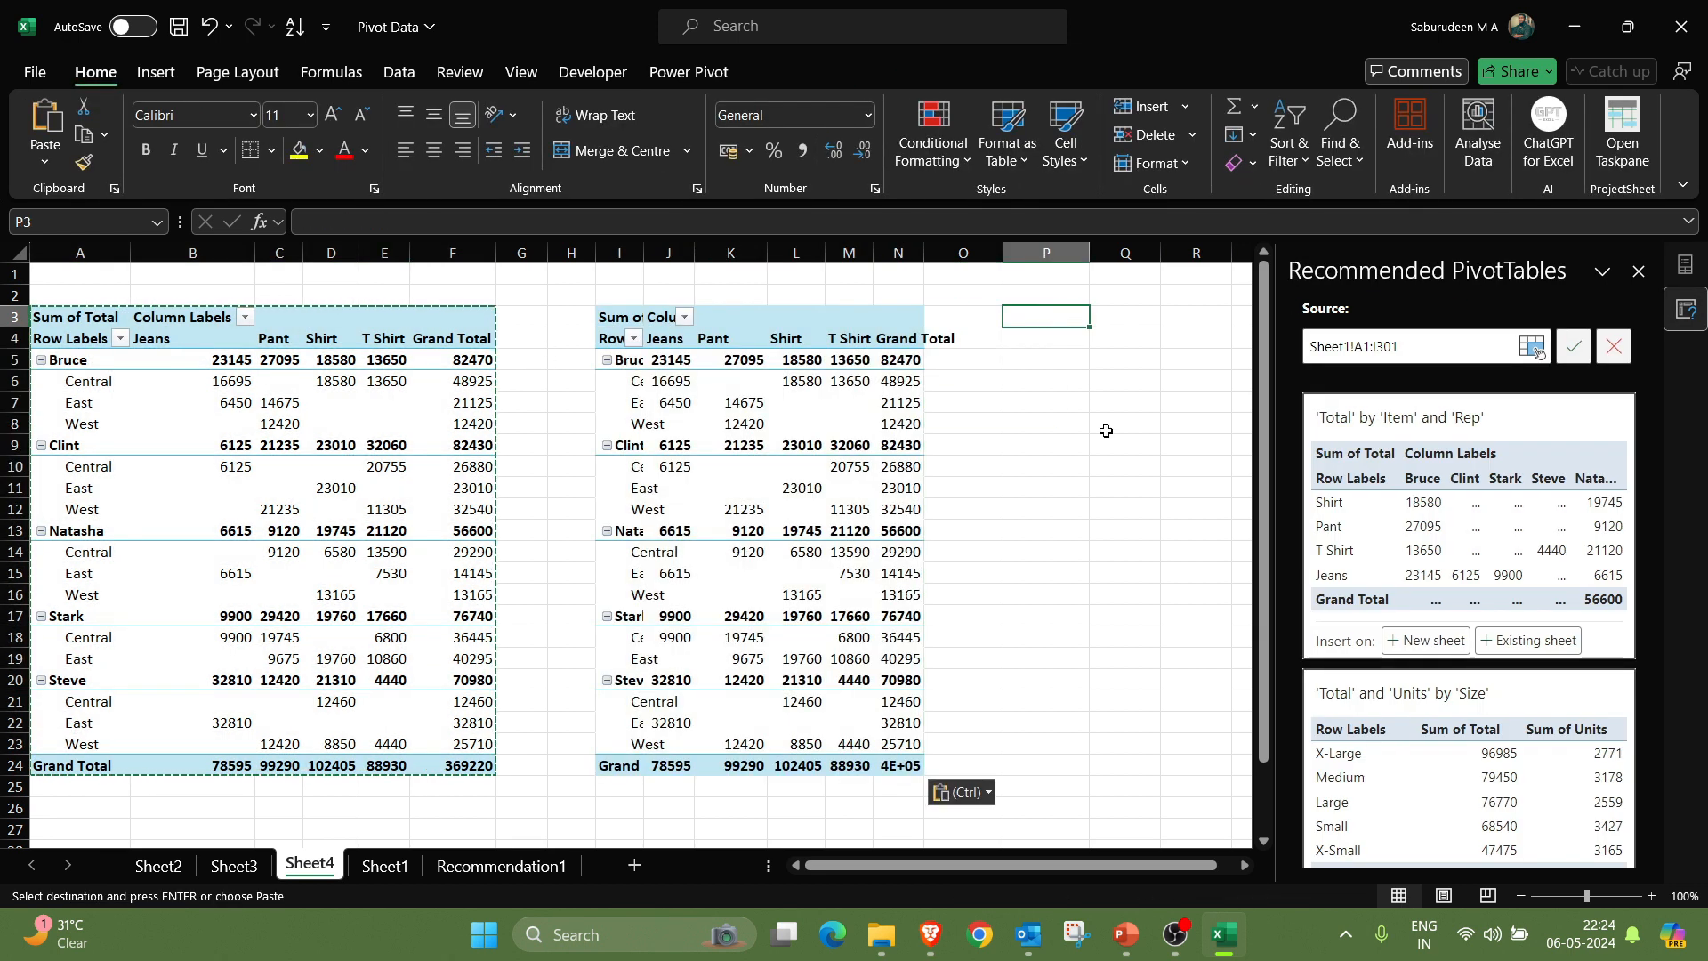
key("ctrl+v")
- AutoFit the width of all columns on the sheet
left_click(175, 278)
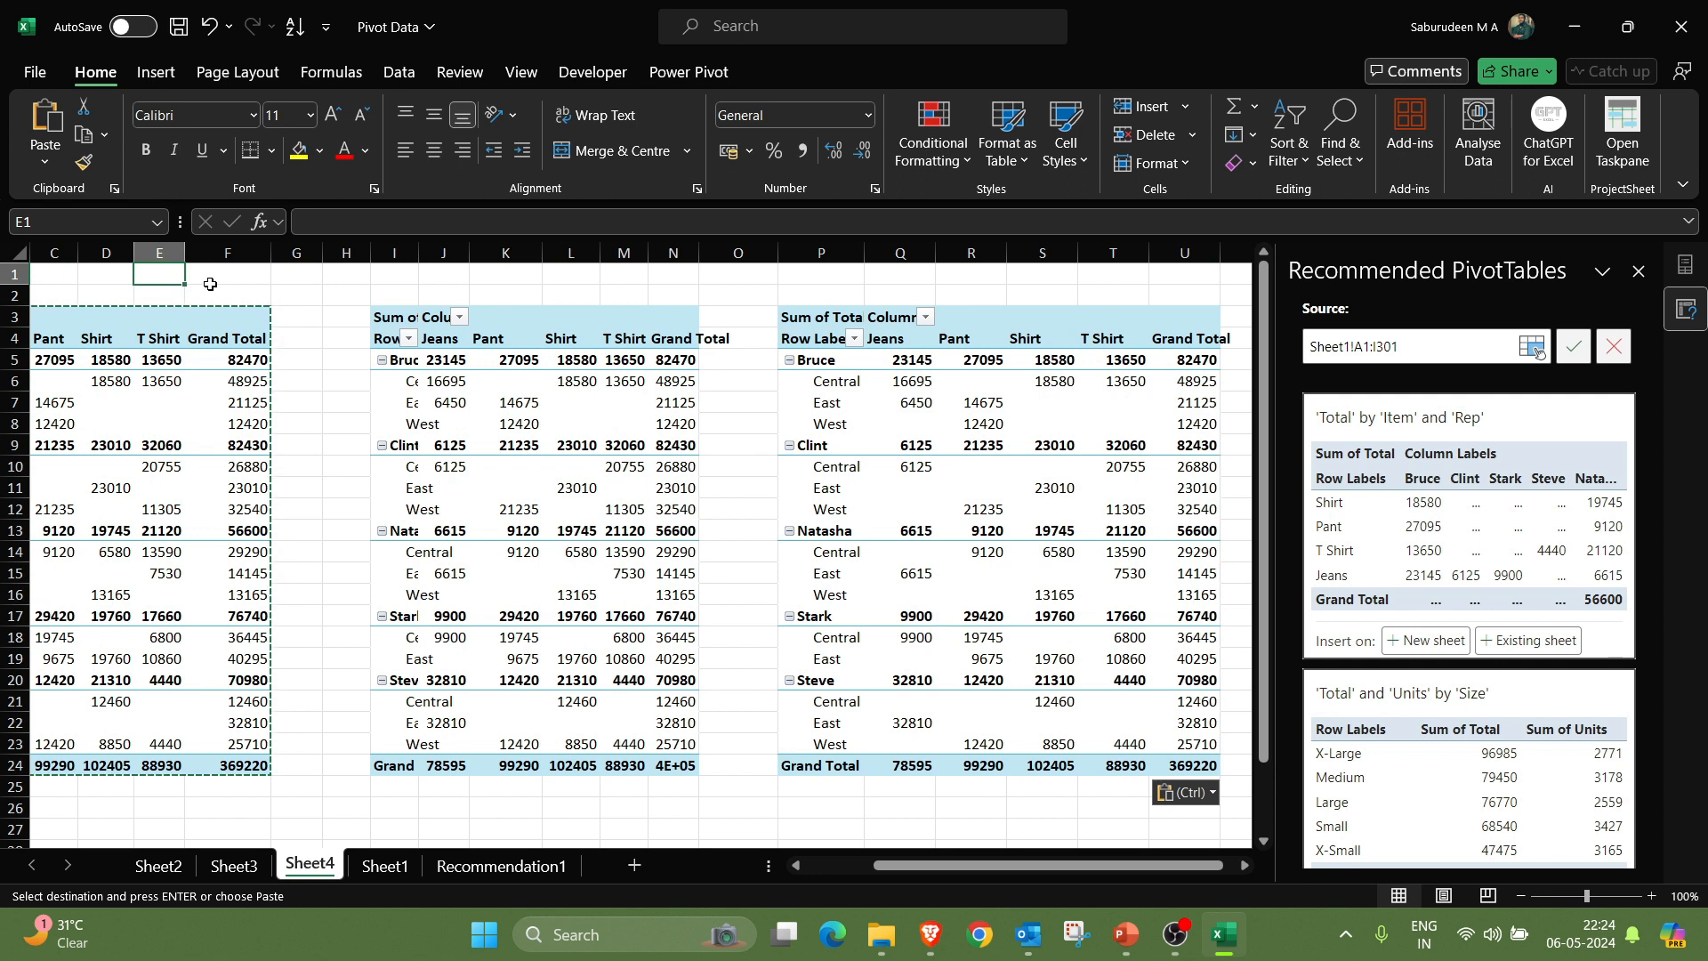
key("ctrl+a")
key("alt+h")
key("o")
key("i")
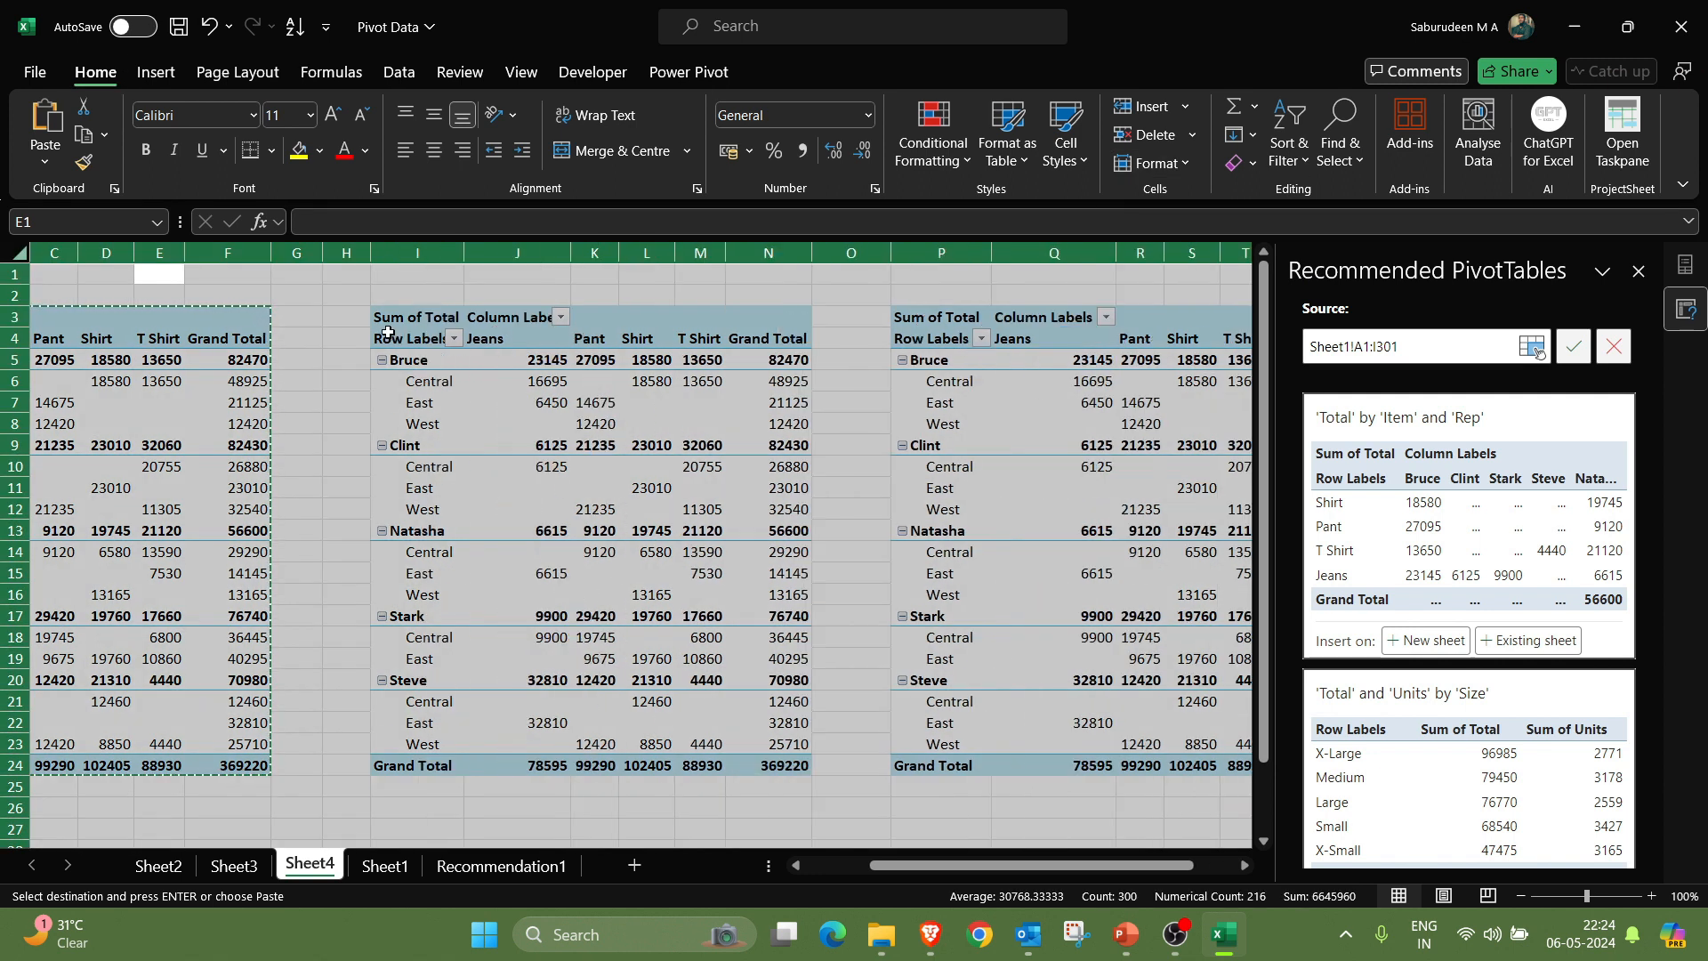
scroll(388, 332, "left", 2)
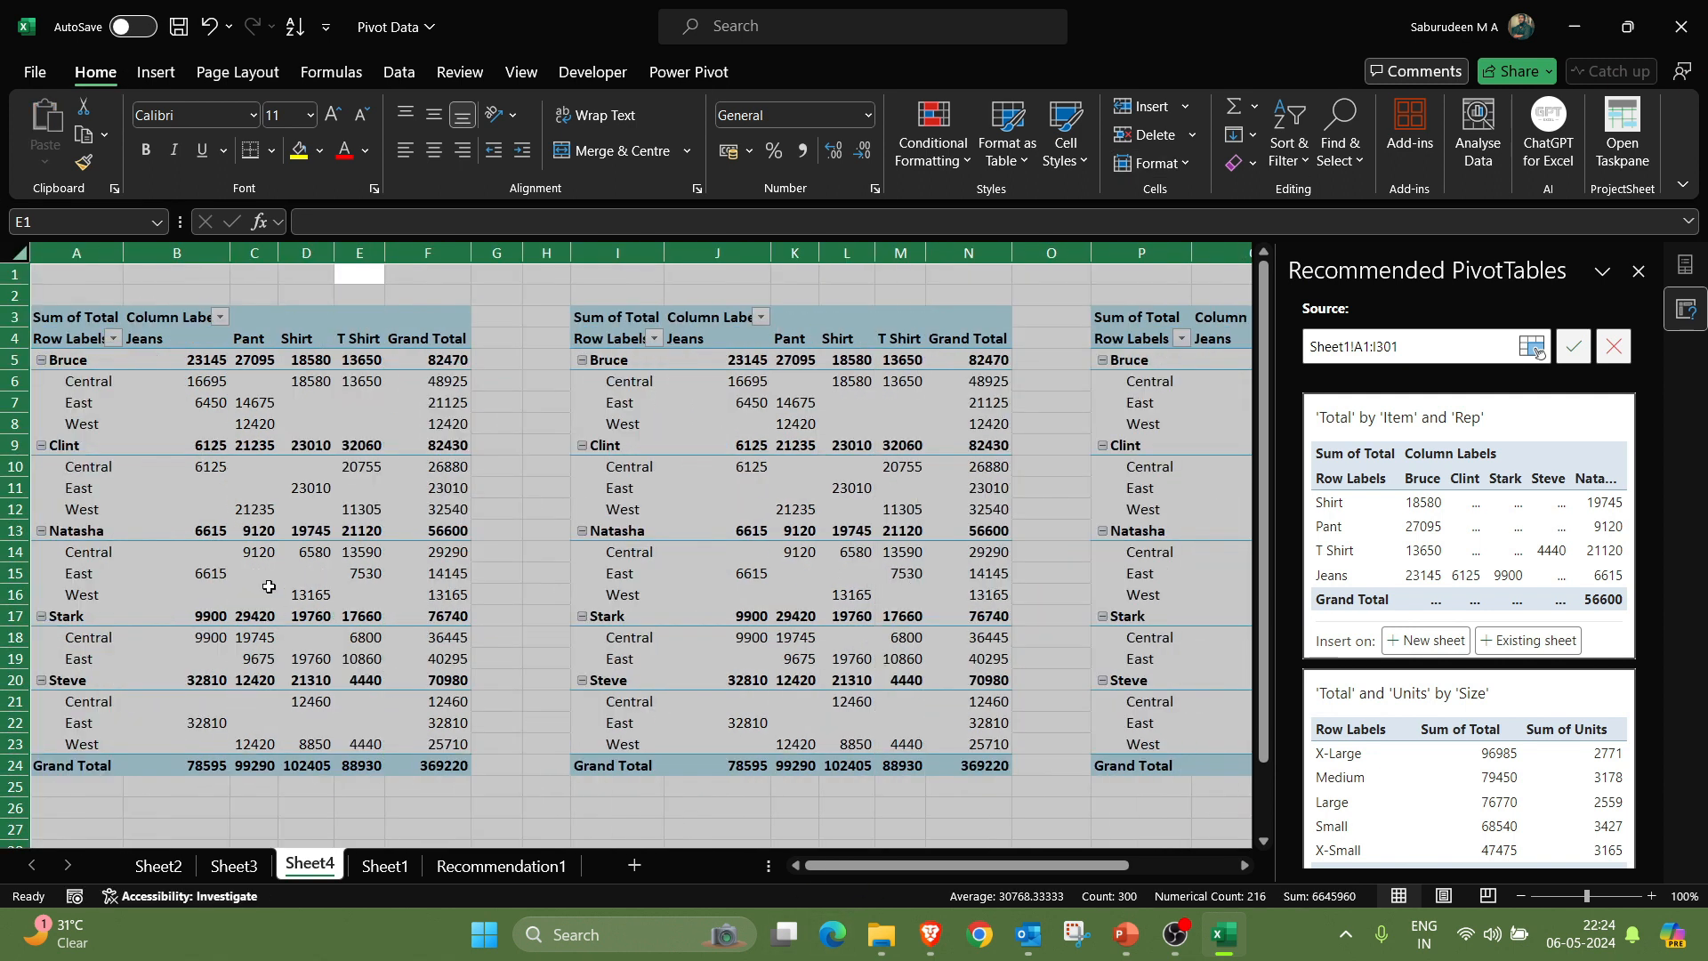
left_click(307, 442)
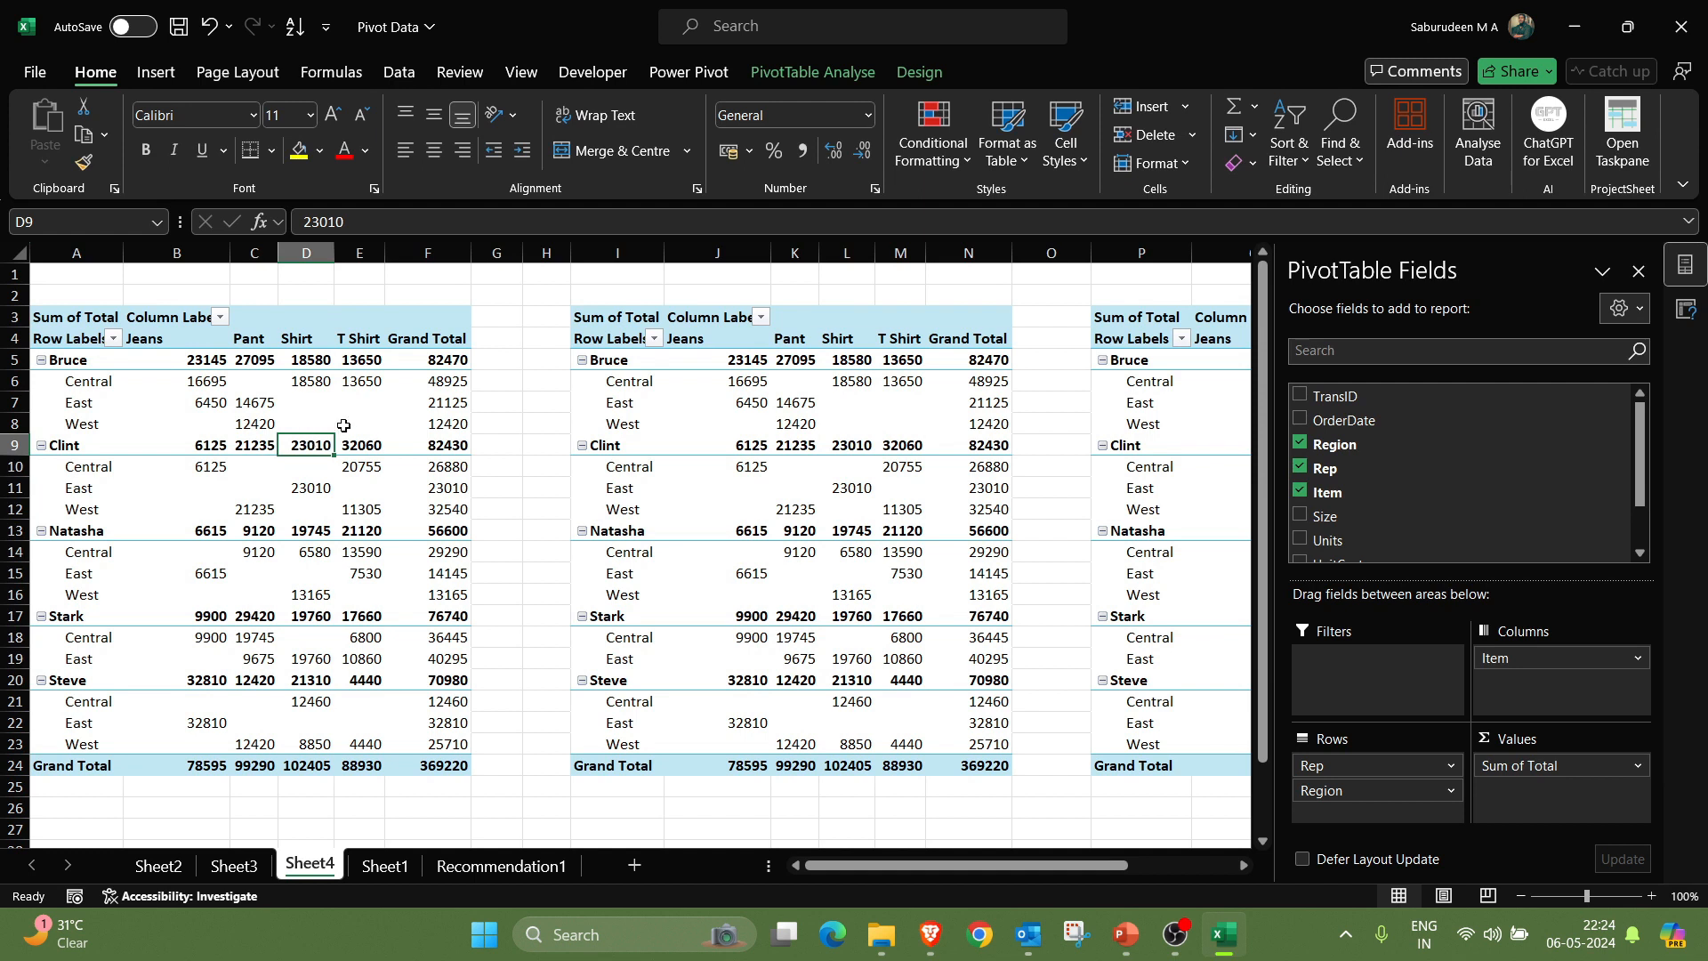
- Show all subtotals at the bottom of each group in the second pivot table, and examine its first rep's group
left_click(761, 405)
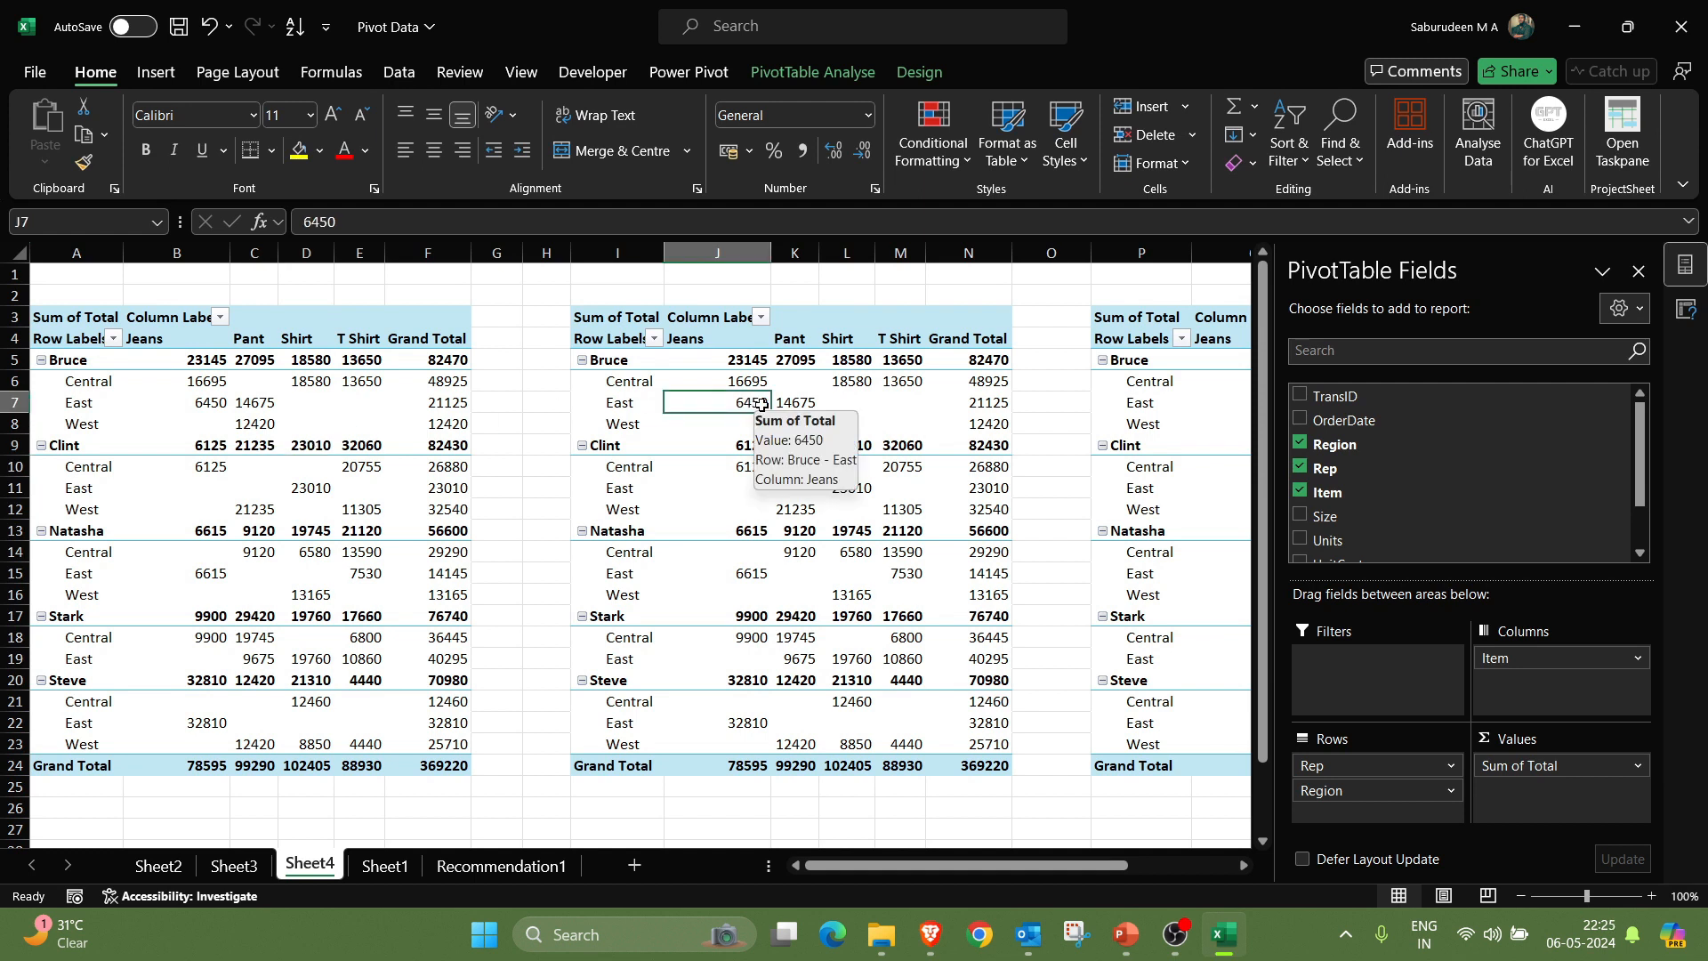
left_click(918, 72)
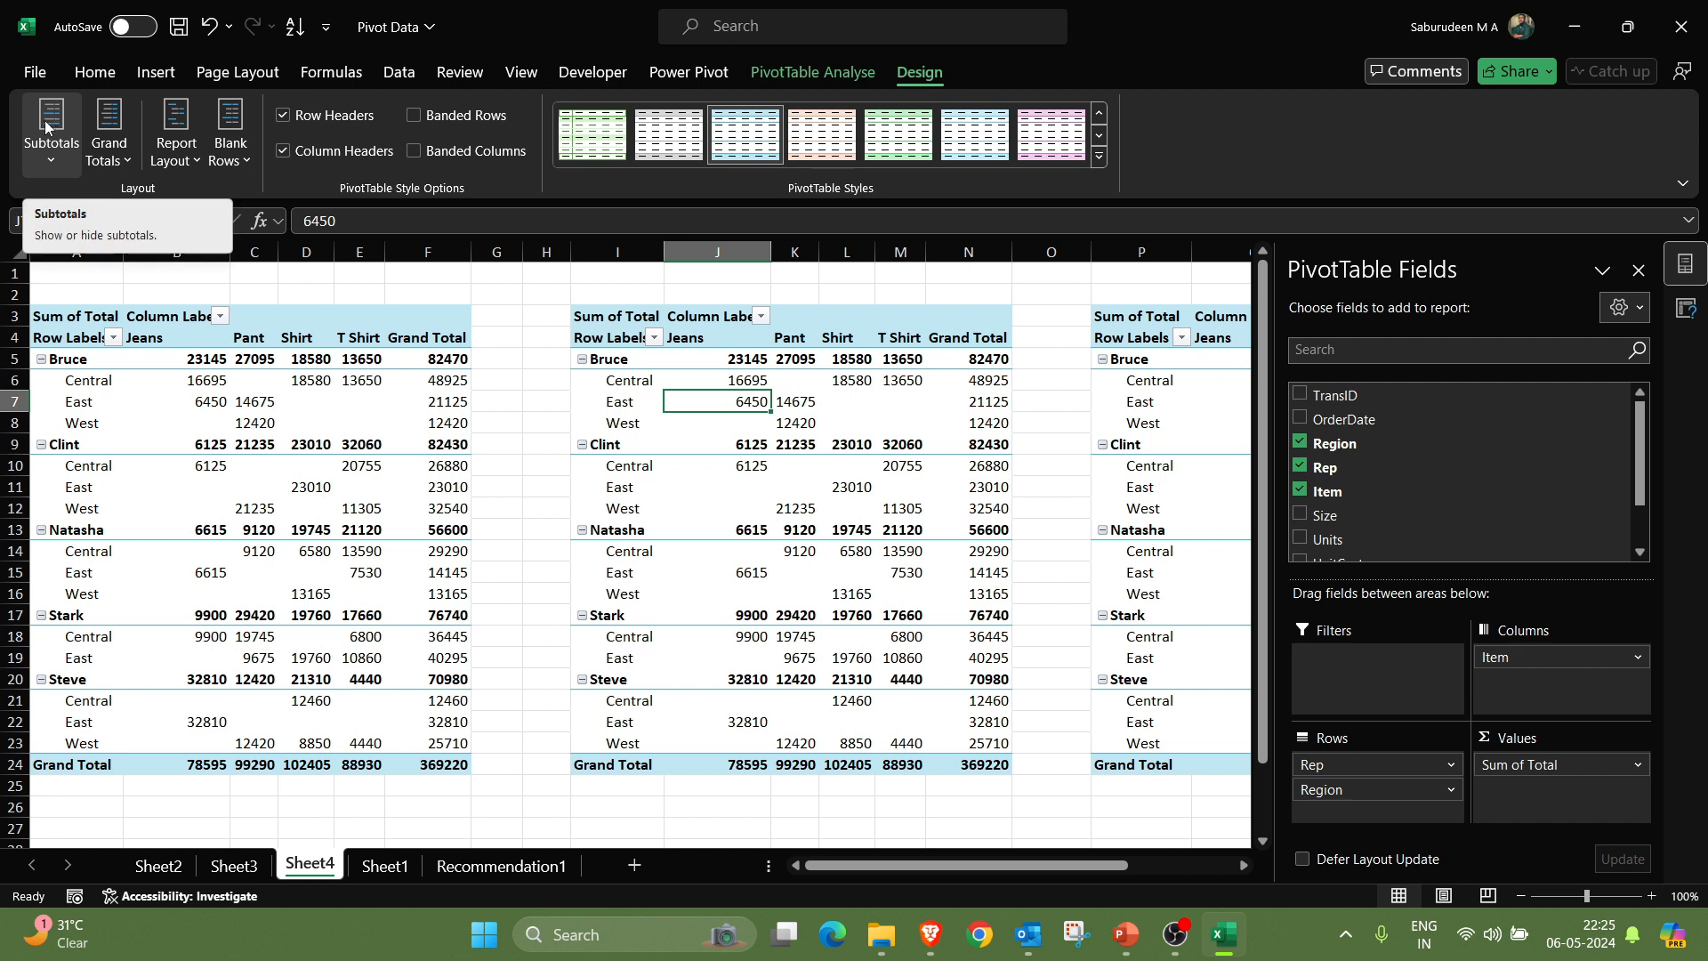
left_click(58, 163)
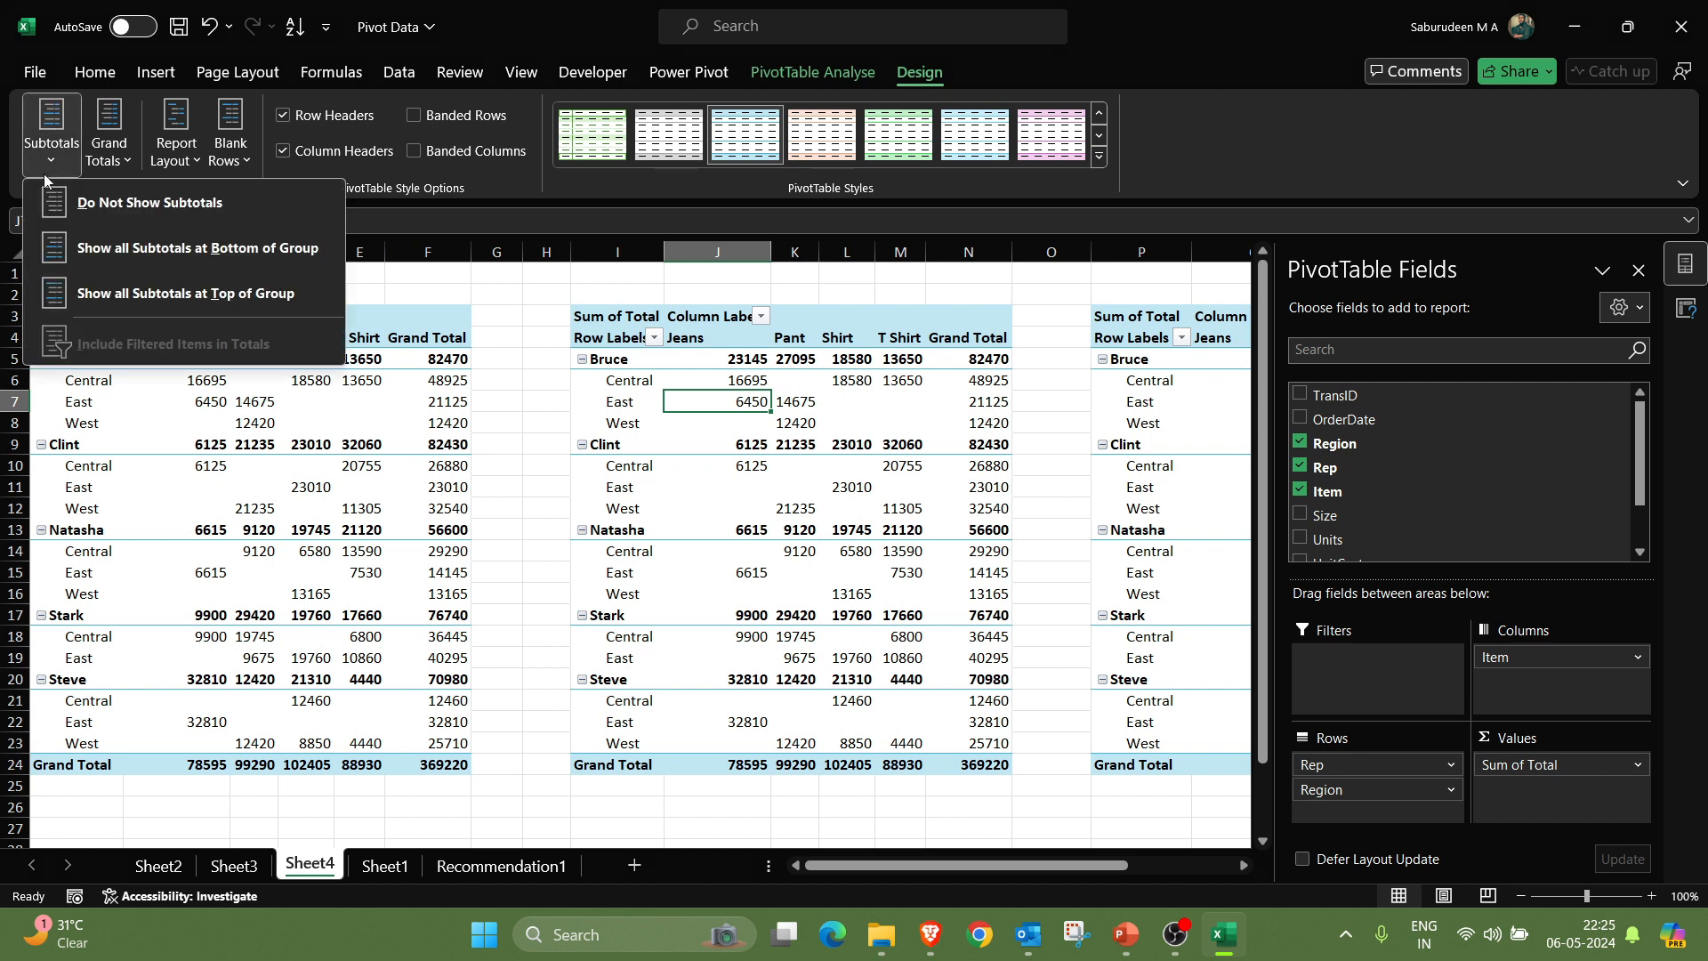
left_click(151, 254)
left_click_drag(625, 361, 995, 440)
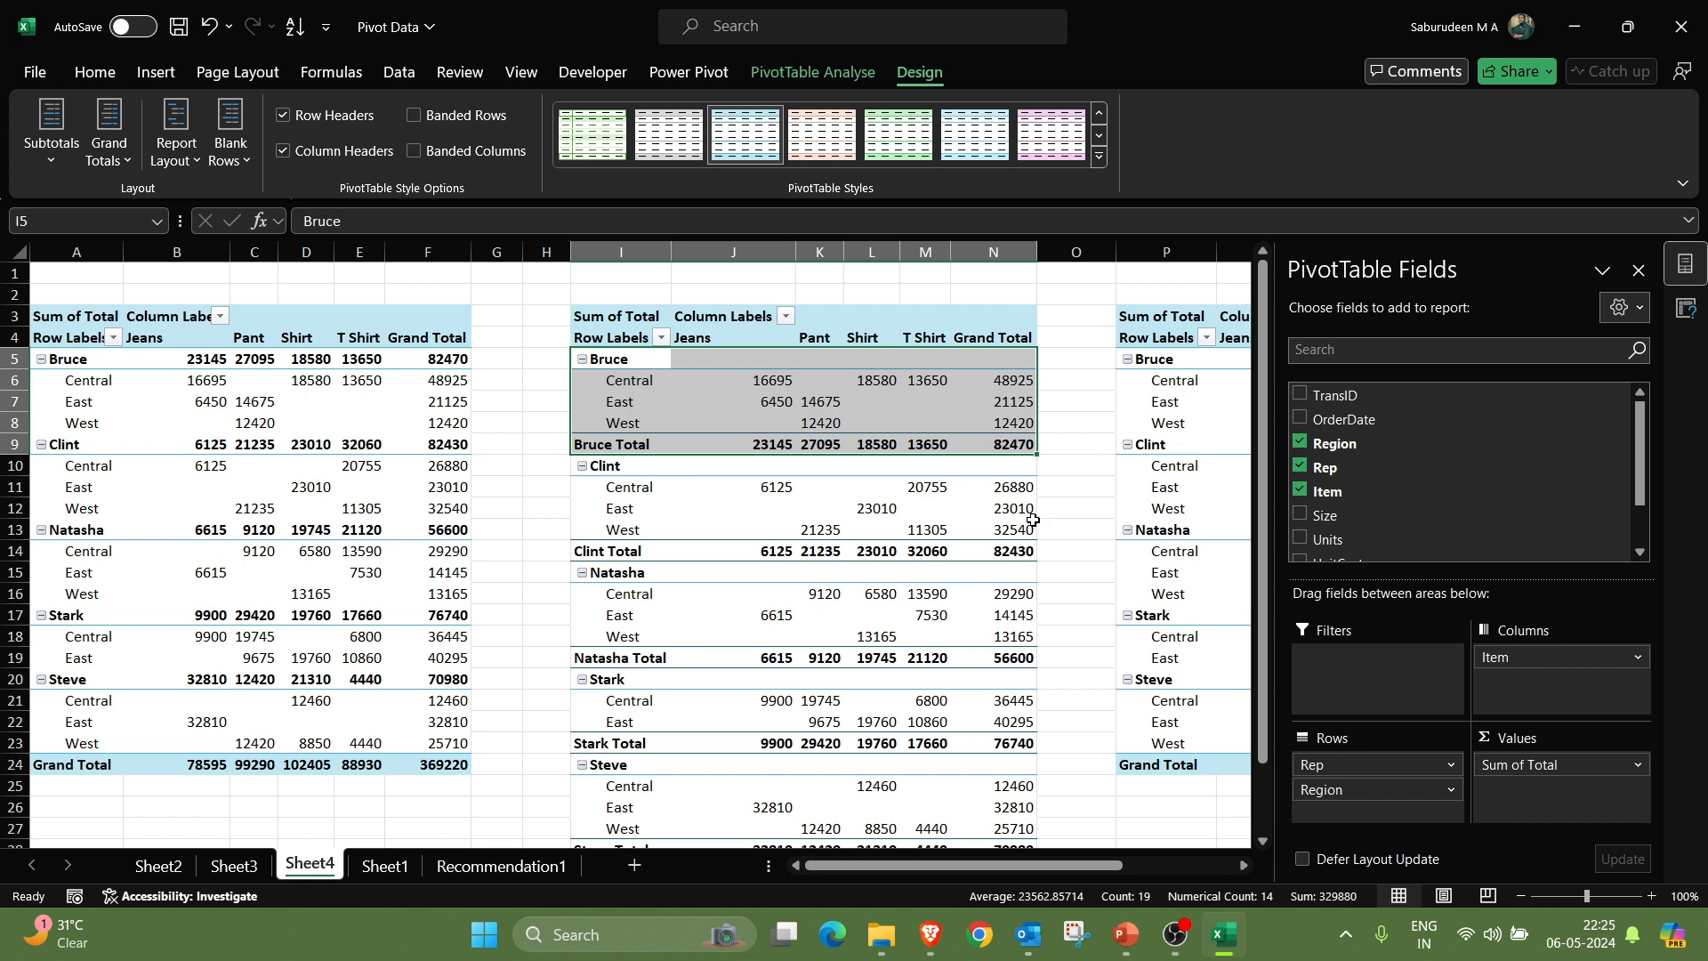
- Turn off all subtotals in the third pivot table on Sheet4, the copy starting at P3
scroll(1032, 520, "right", 3)
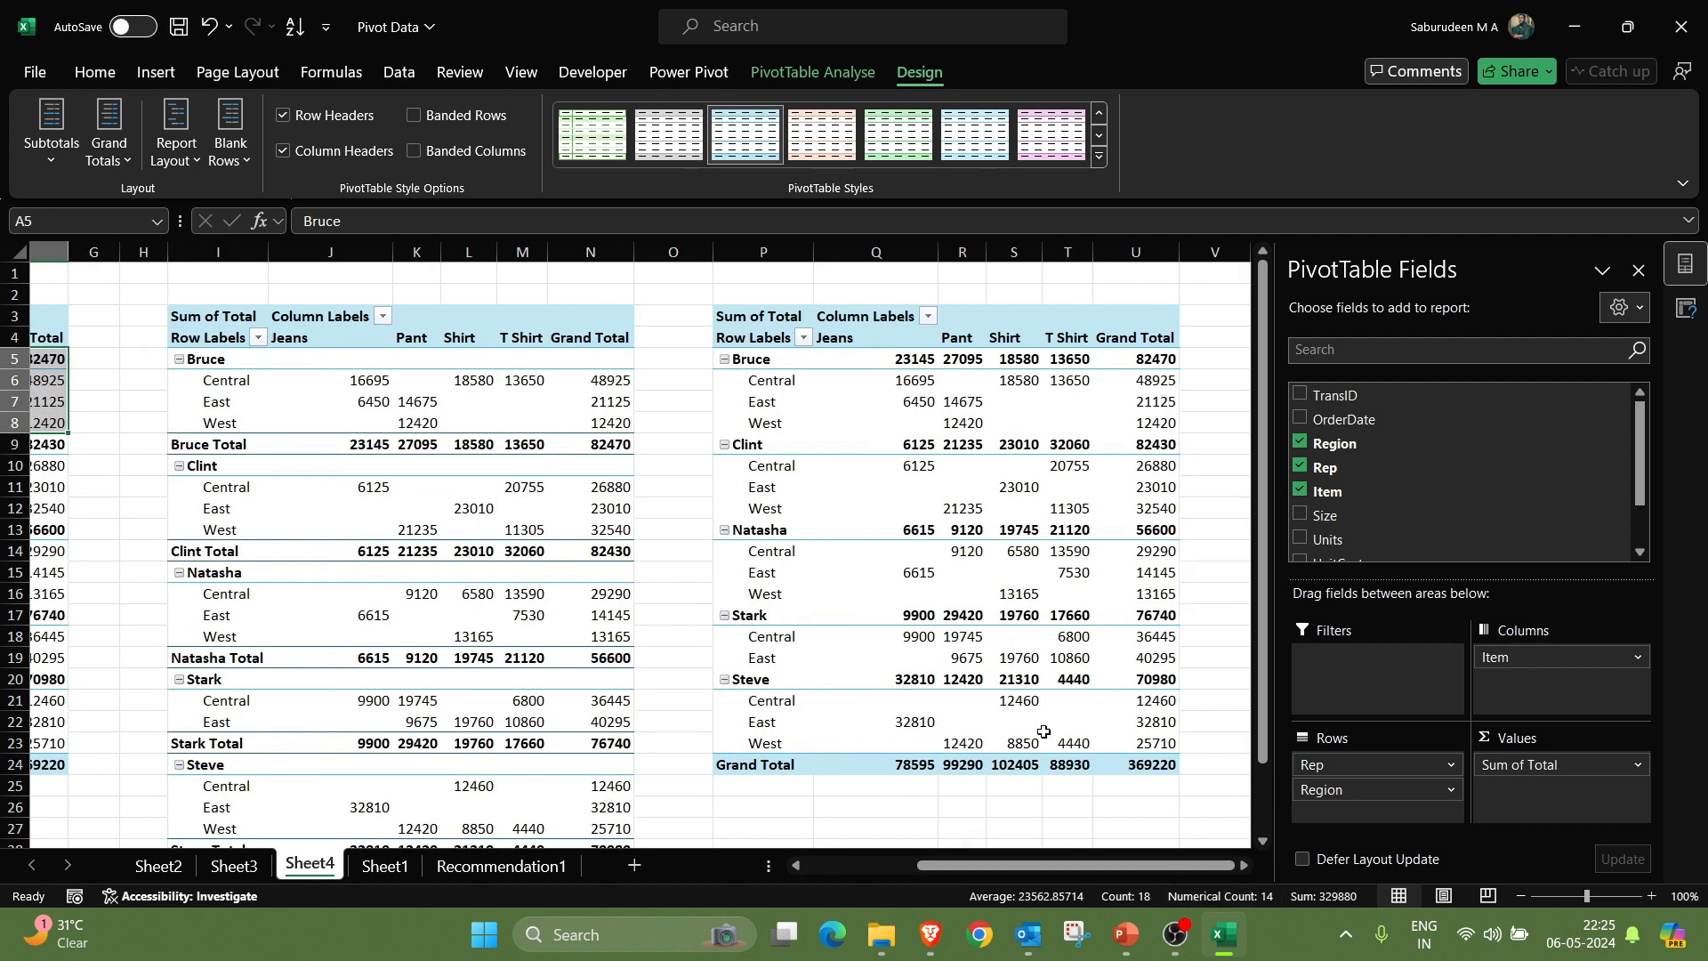
left_click(1048, 470)
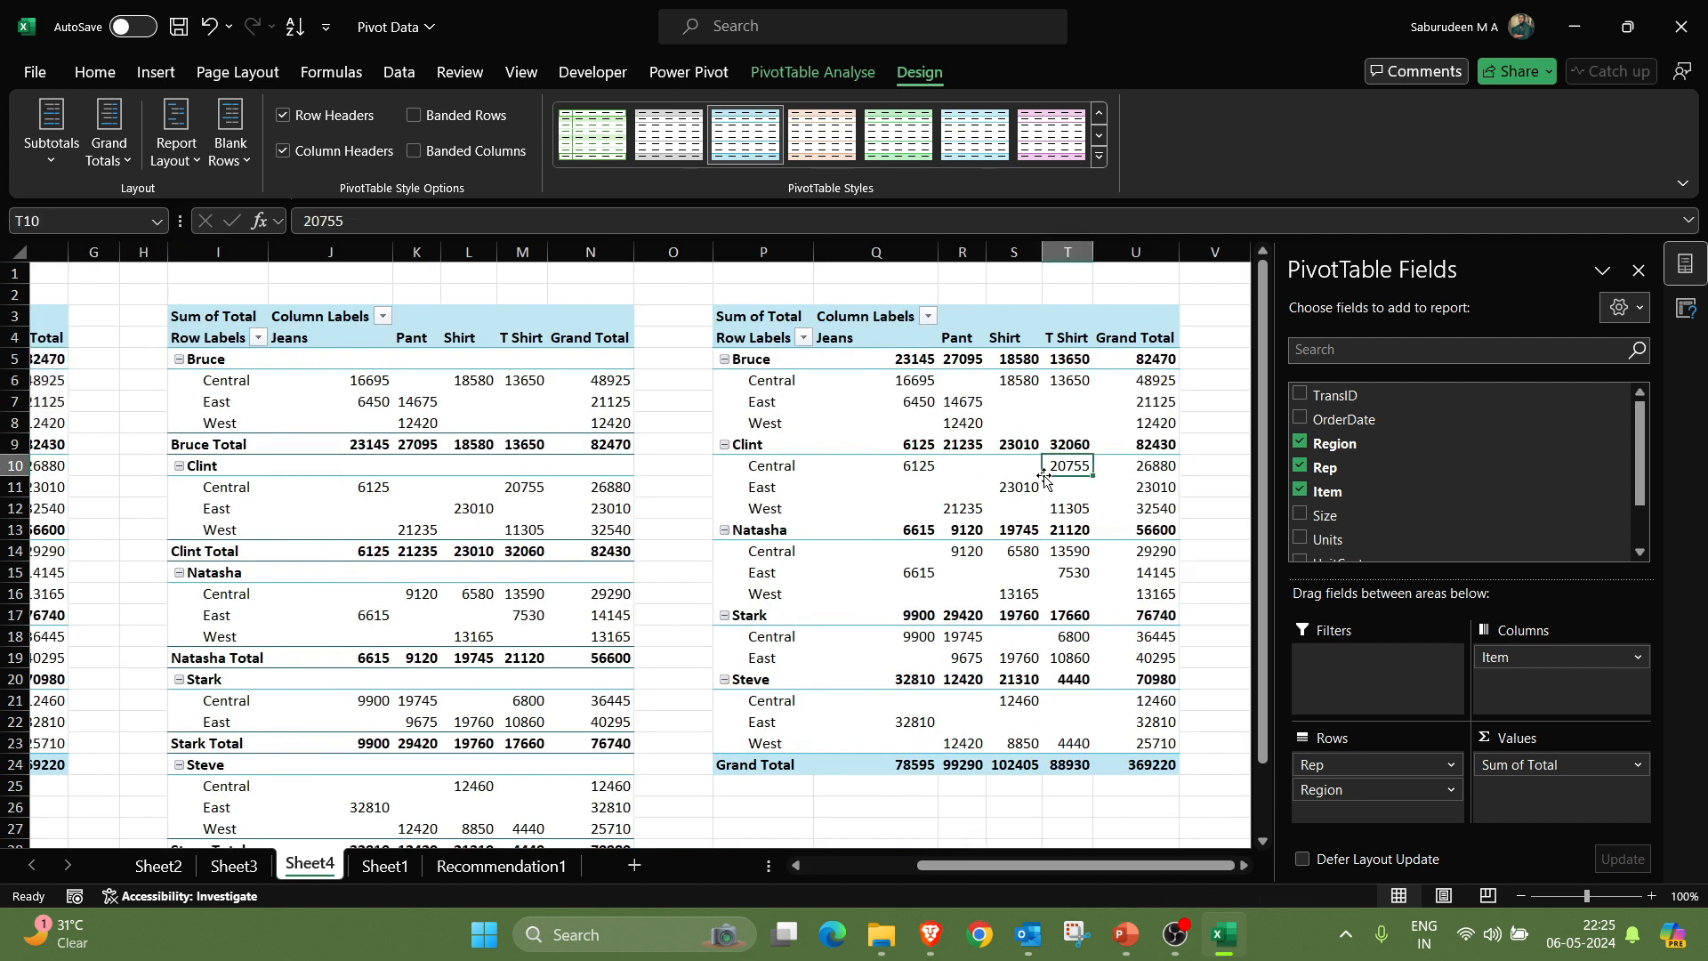
left_click(52, 134)
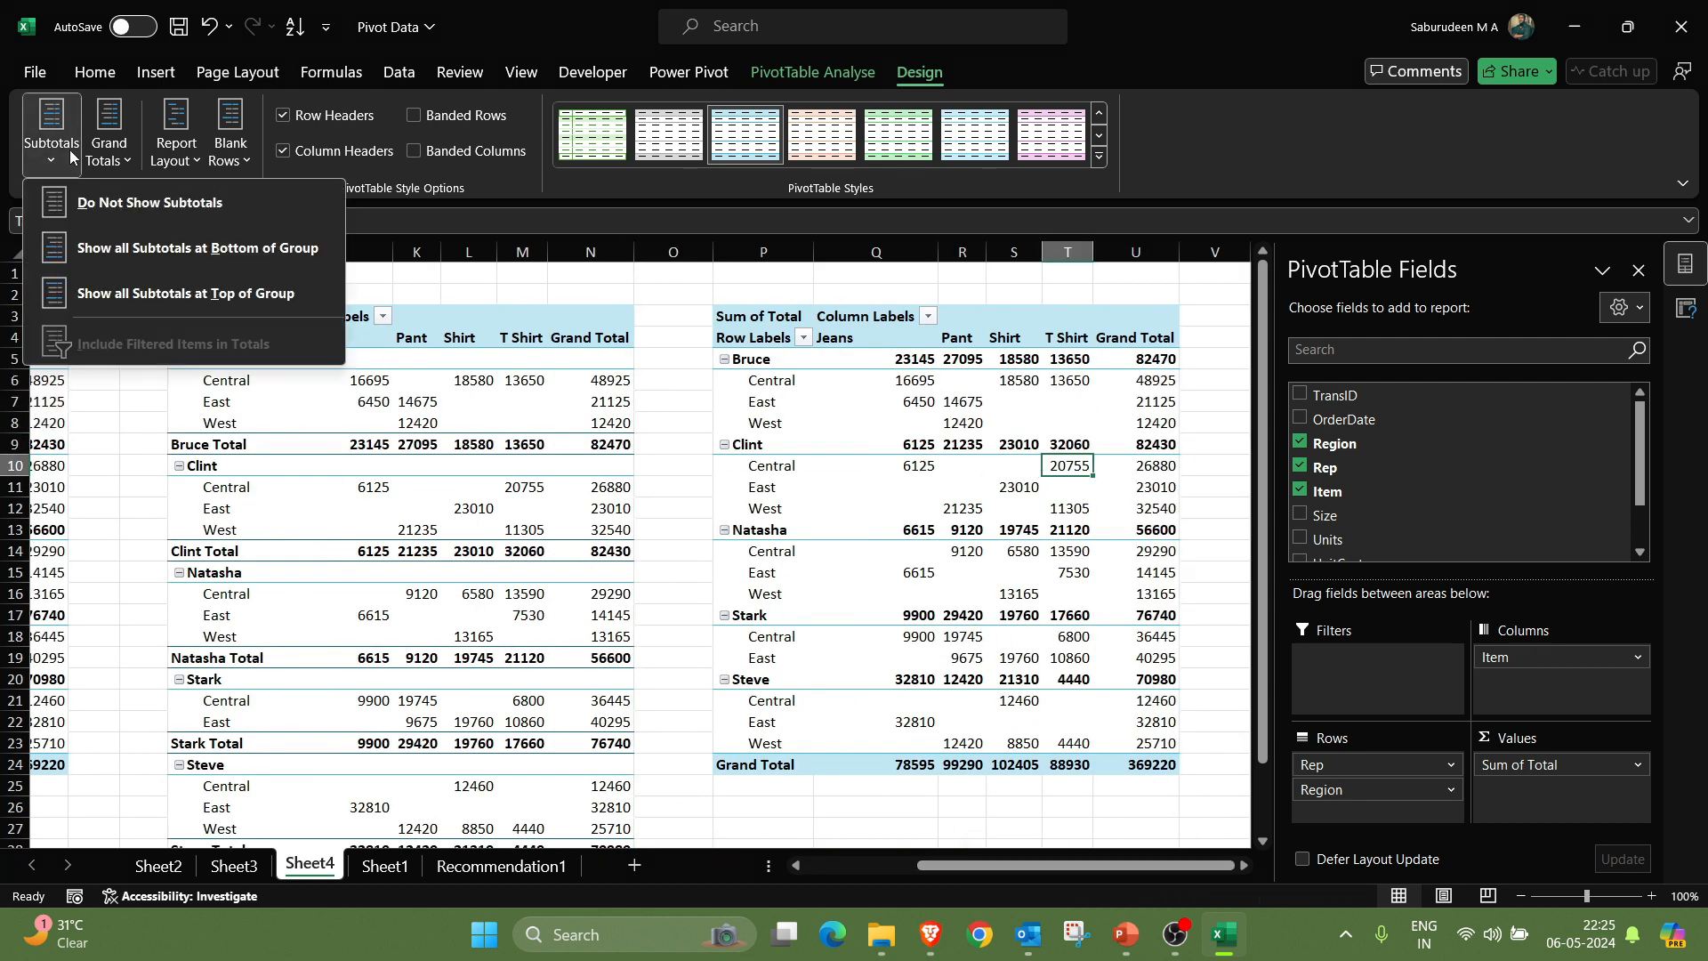
left_click(184, 204)
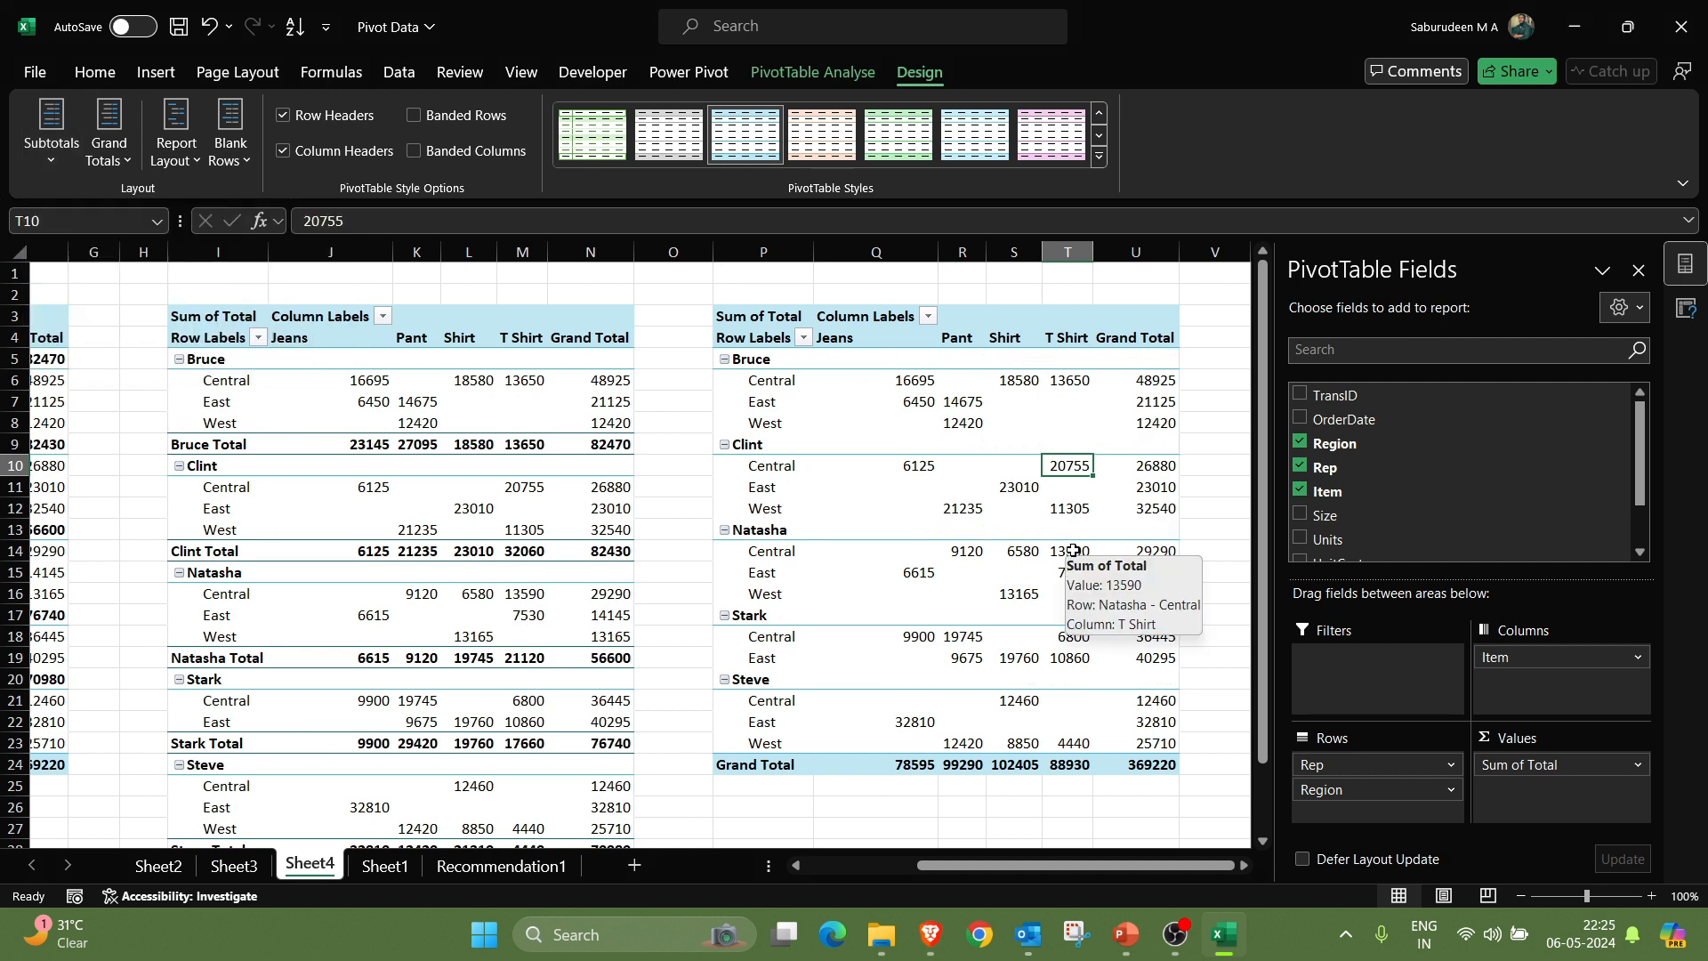
left_click_drag(1109, 872, 959, 902)
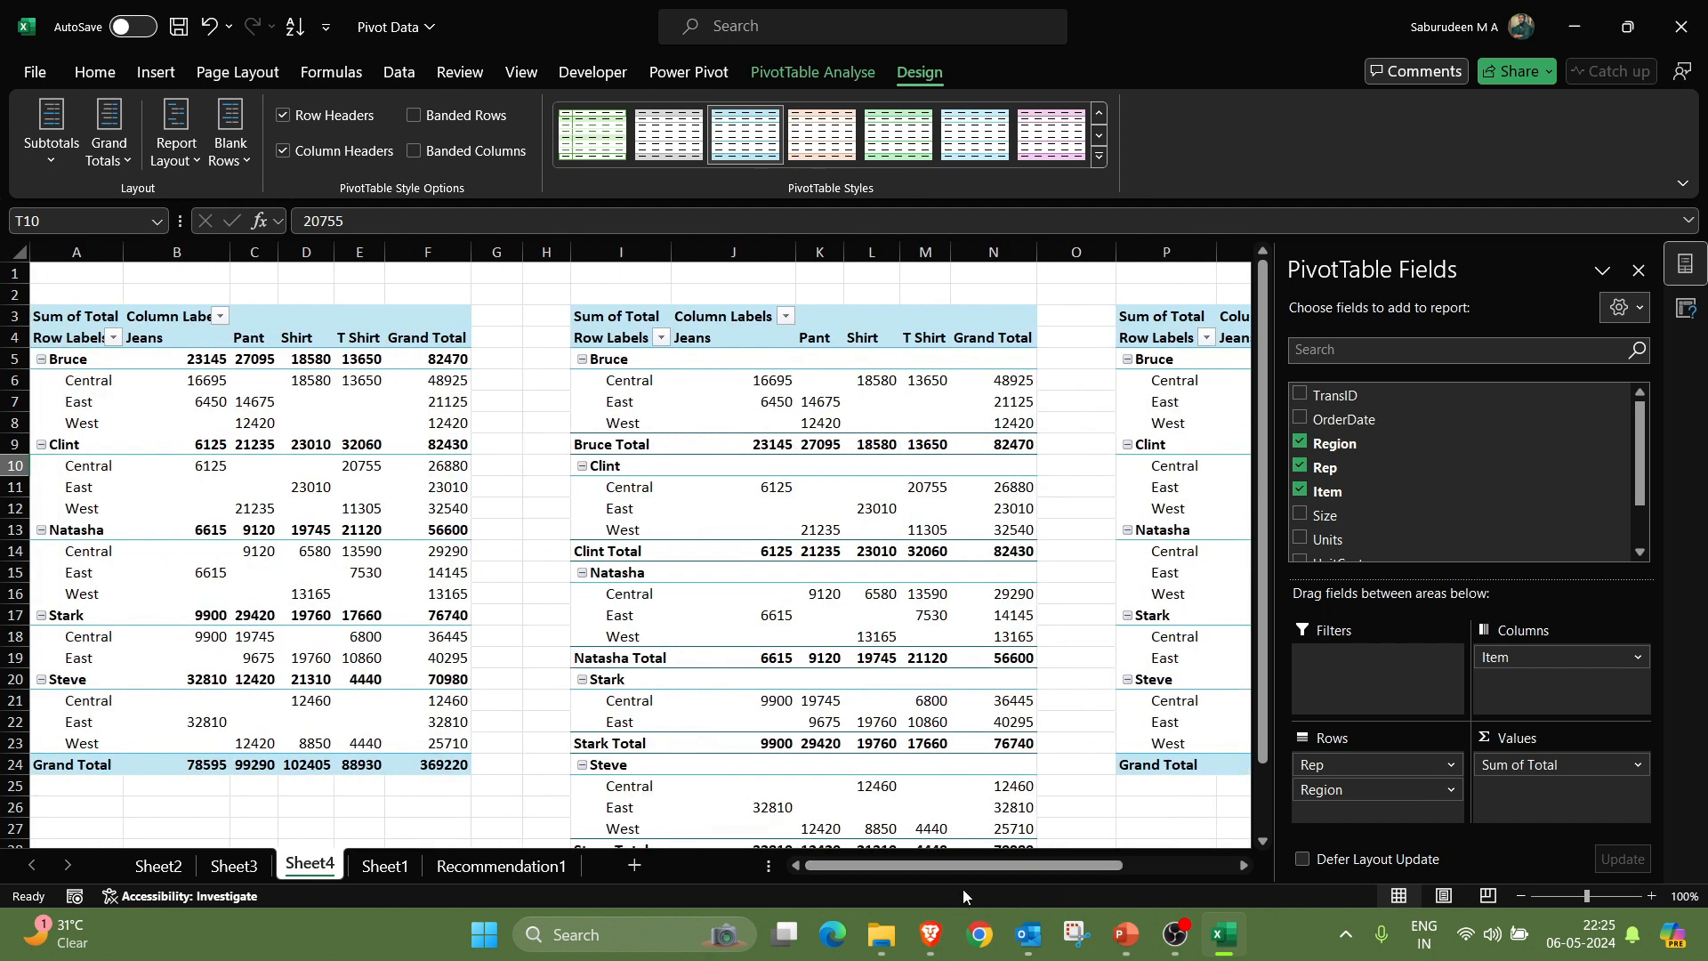
- Create a new pivot table on a new worksheet from the Sheet1 data range A1:I301
left_click(384, 865)
left_click(539, 609)
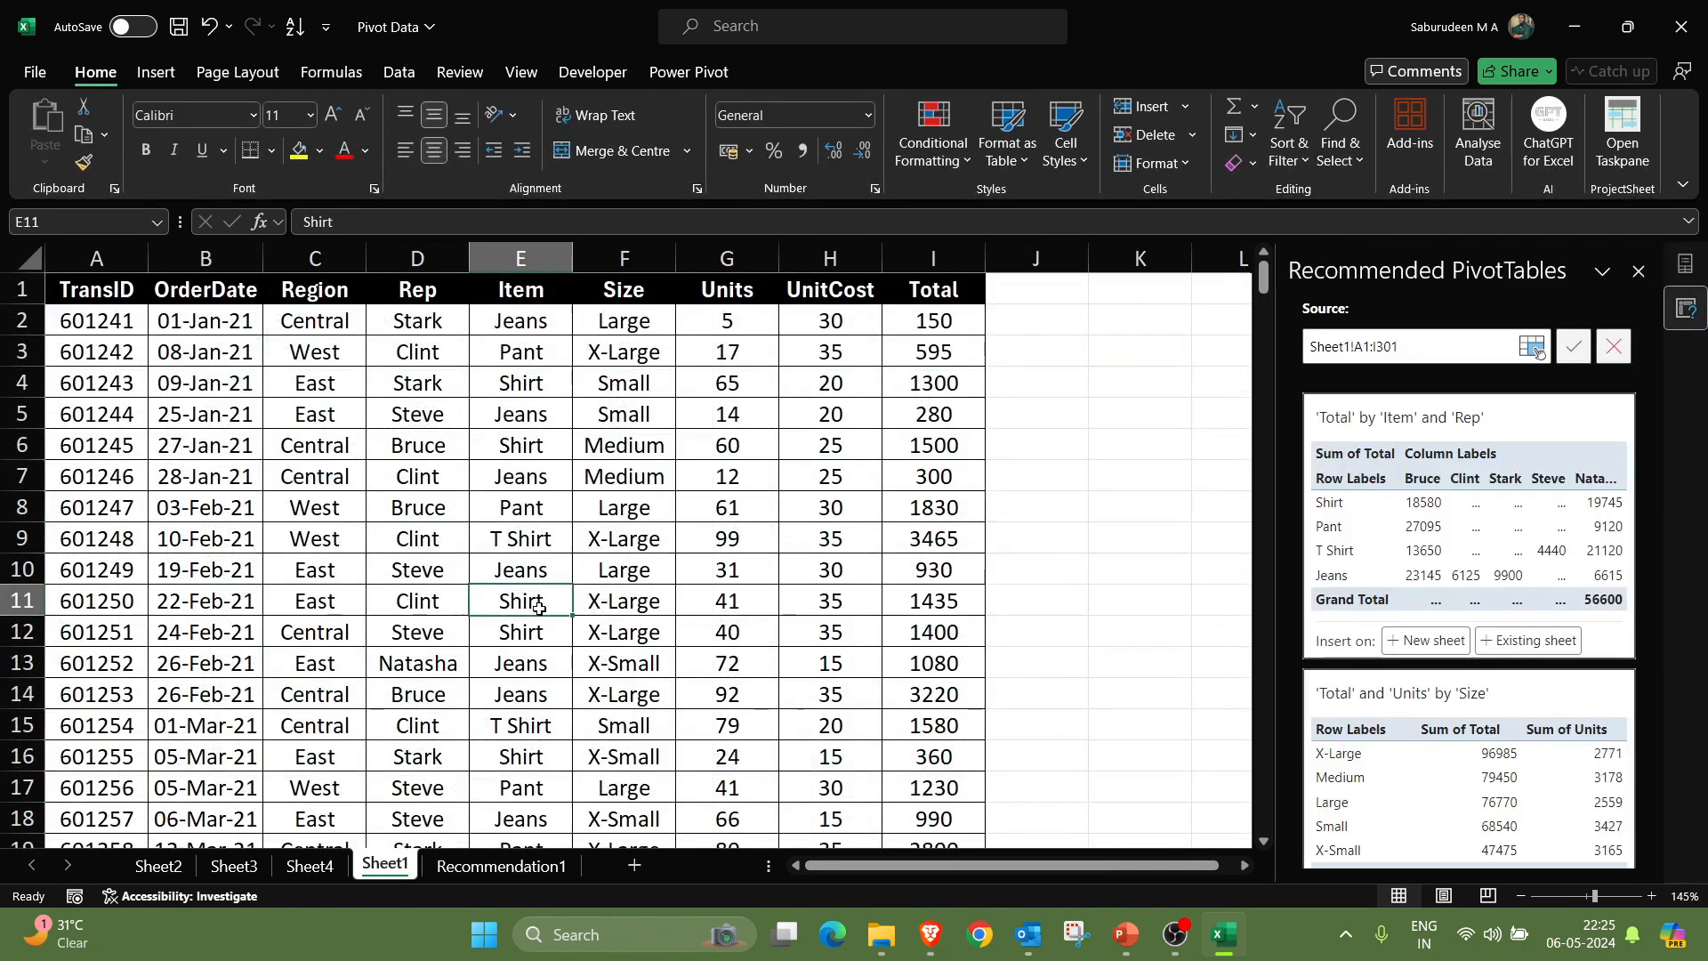
key("alt+n")
key("v")
key("t")
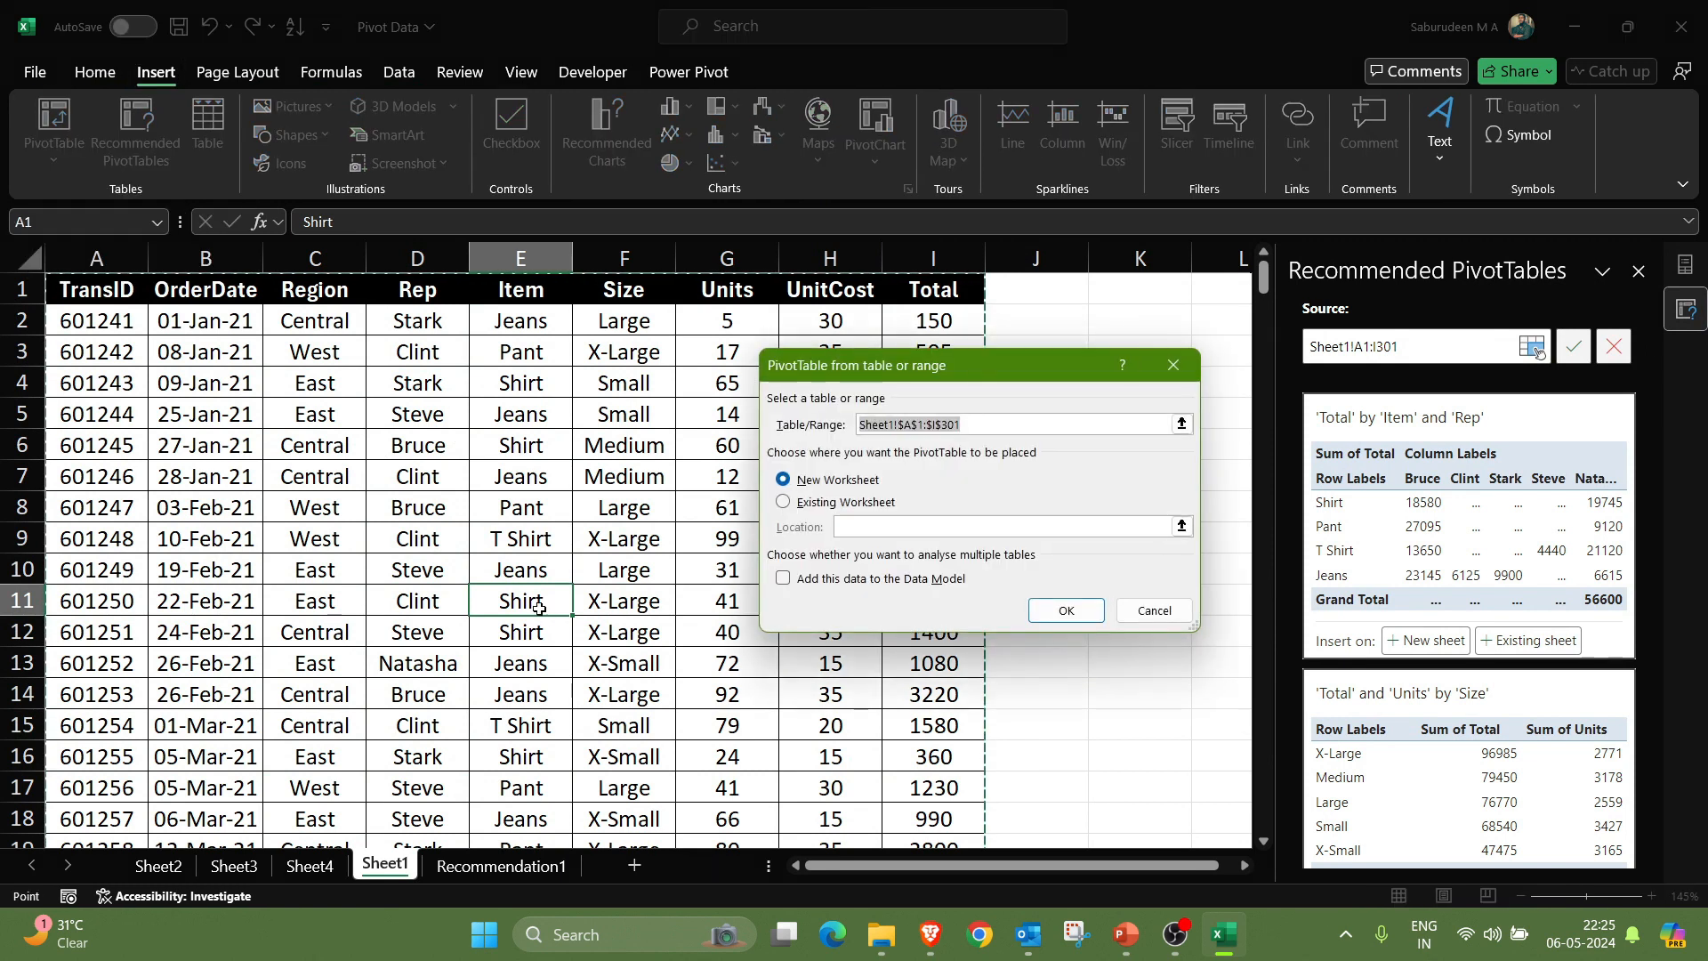
key("Return")
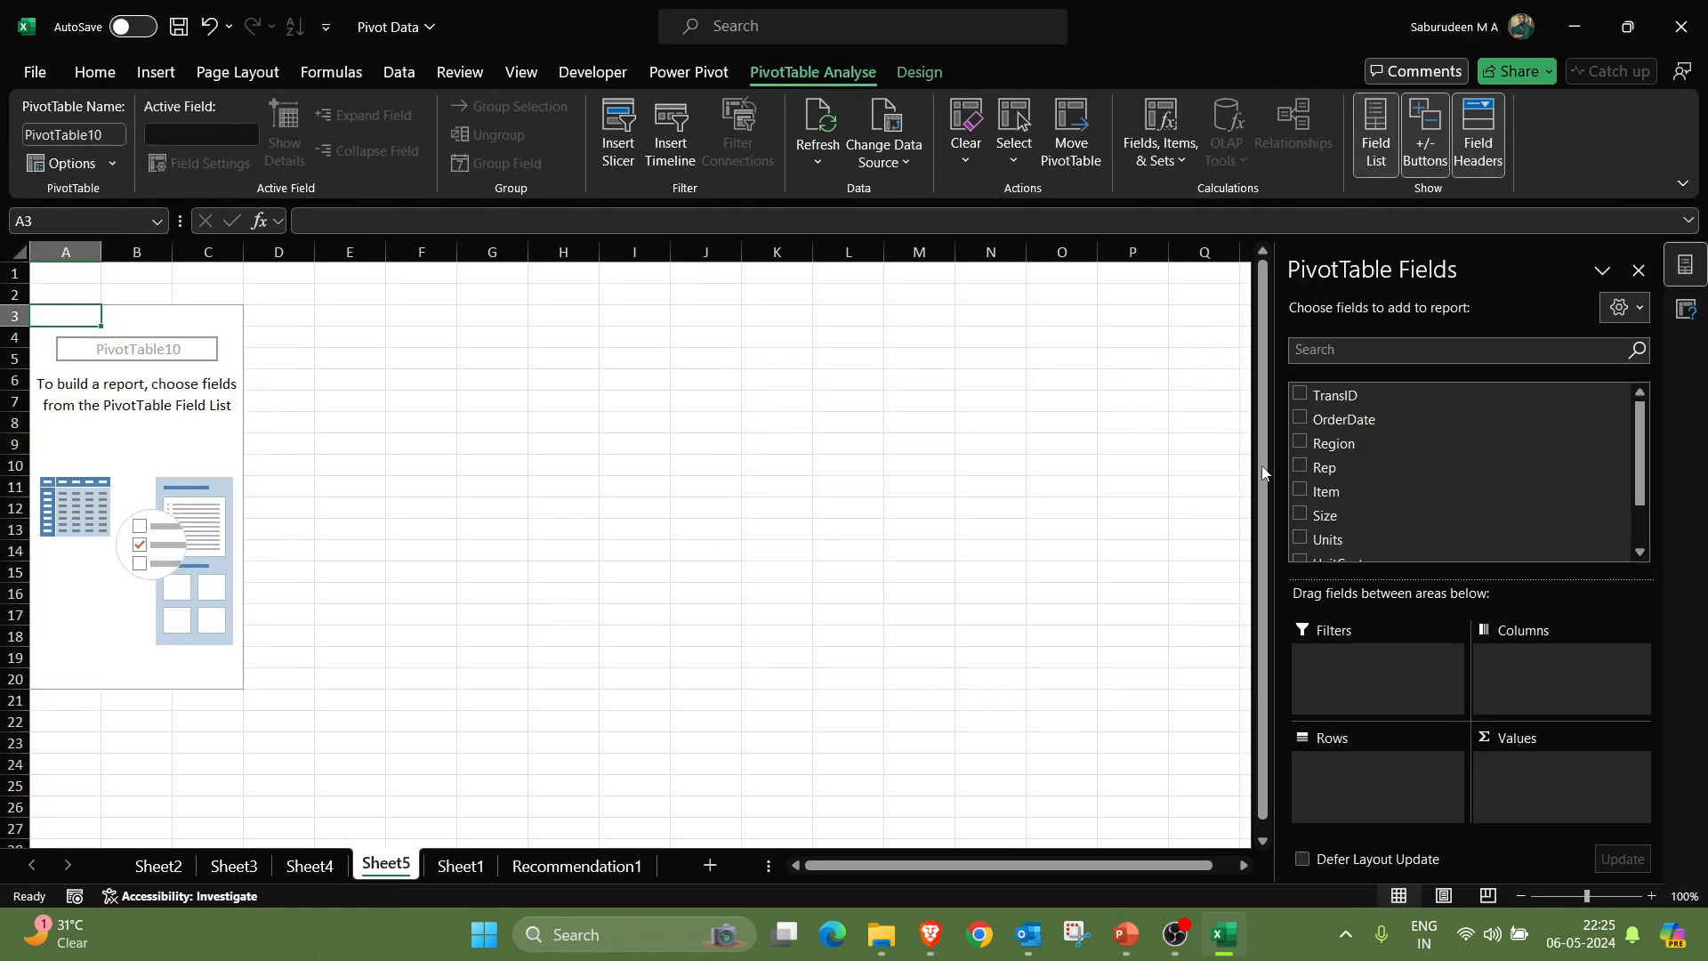
- Build the pivot table with Region in the columns, Rep in the rows and Total in the values
left_click_drag(1489, 620, 1521, 662)
left_click_drag(1430, 466, 1388, 774)
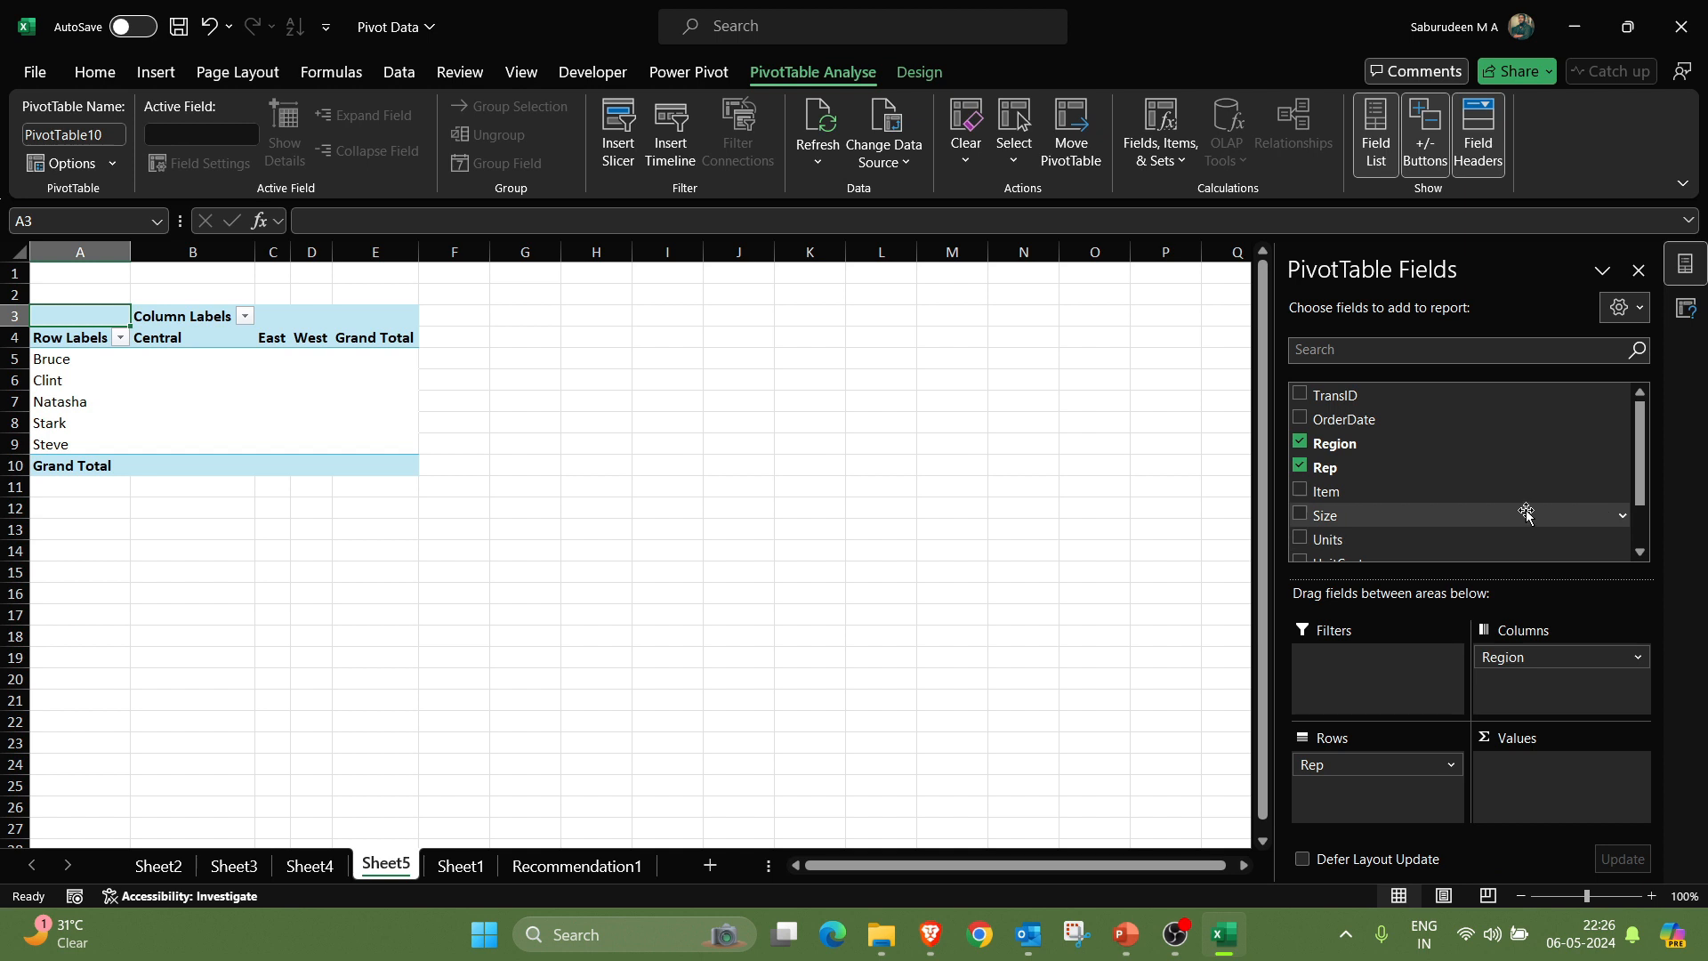
scroll(1368, 544, "down", 1)
left_click_drag(1366, 536, 1523, 797)
- Copy the whole pivot table and paste copies of it at H3, A13 and H13
left_click(425, 410)
key("ctrl+a")
key("ctrl+c")
left_click(625, 320)
key("ctrl+v")
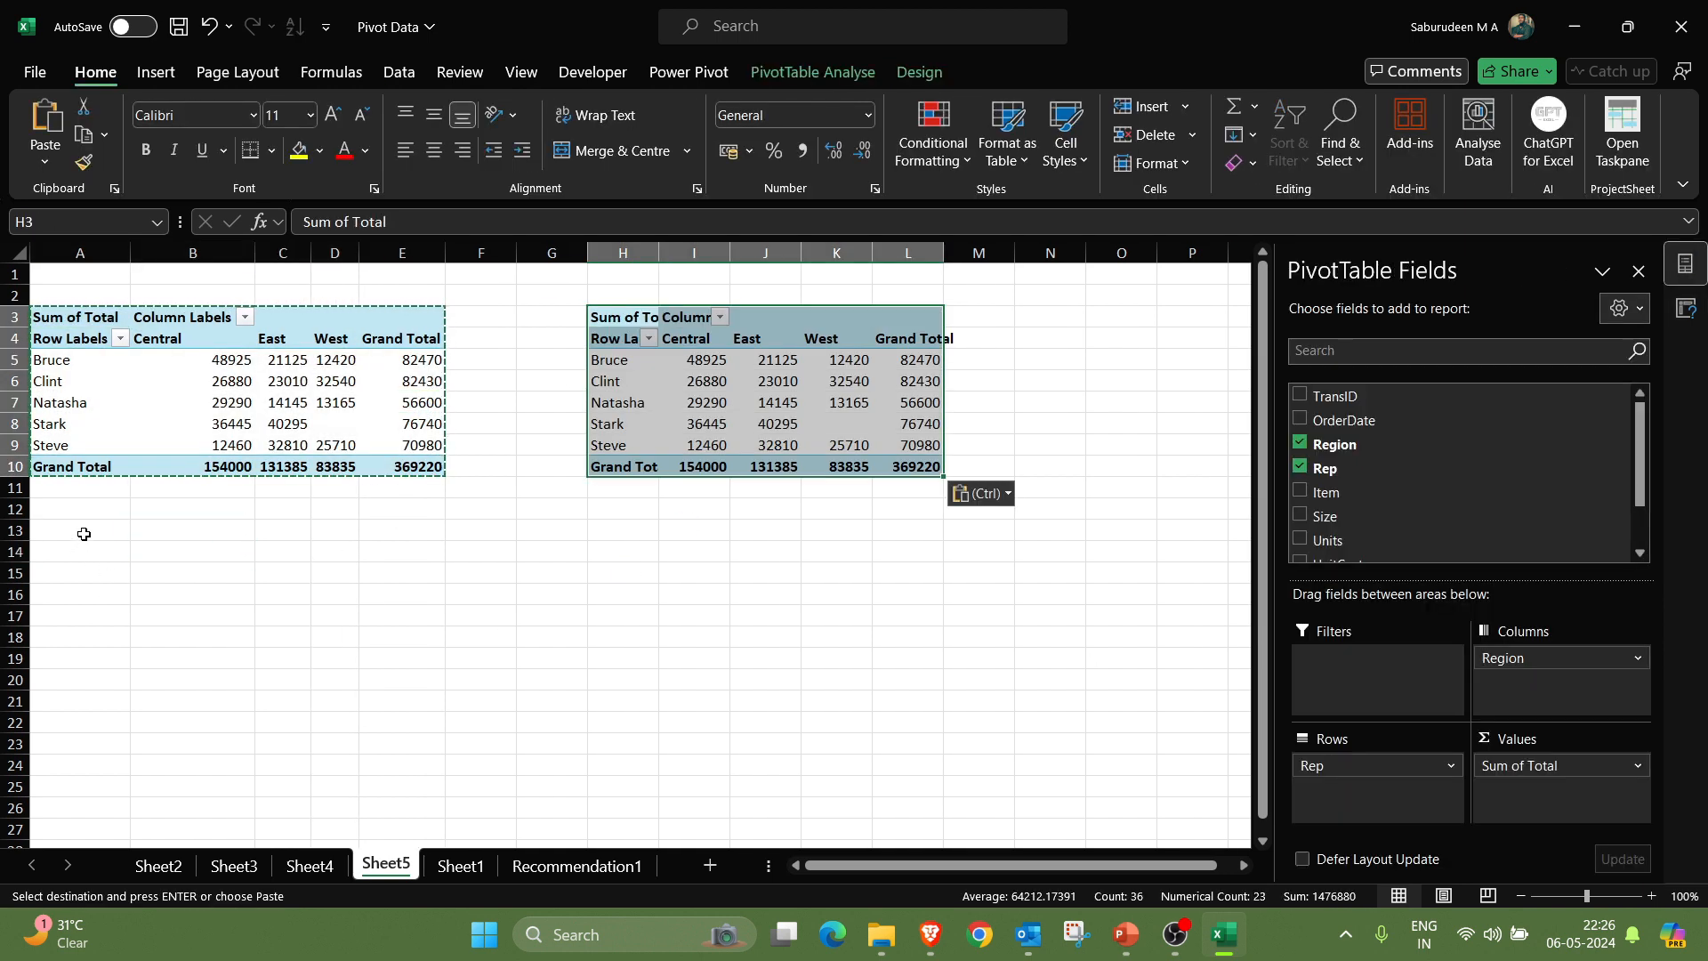
left_click(80, 530)
key("ctrl+v")
left_click(629, 531)
key("ctrl+v")
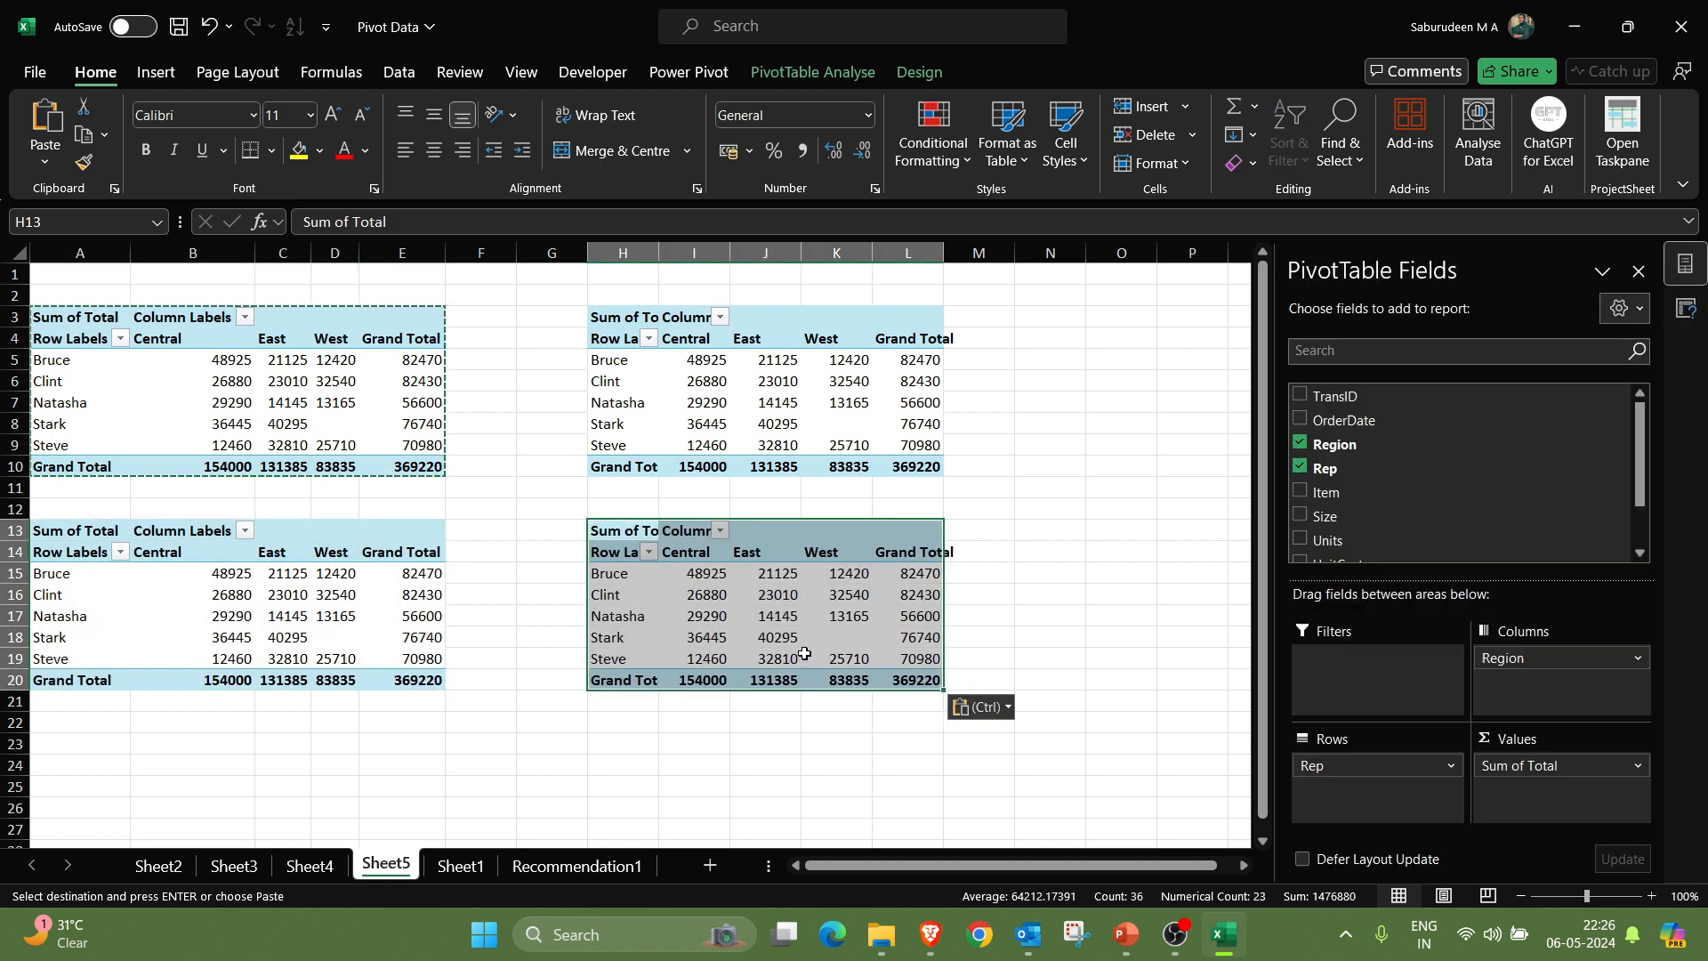
- Turn grand totals on for columns only in the pivot table at H3, and examine the resulting layout
left_click(402, 424)
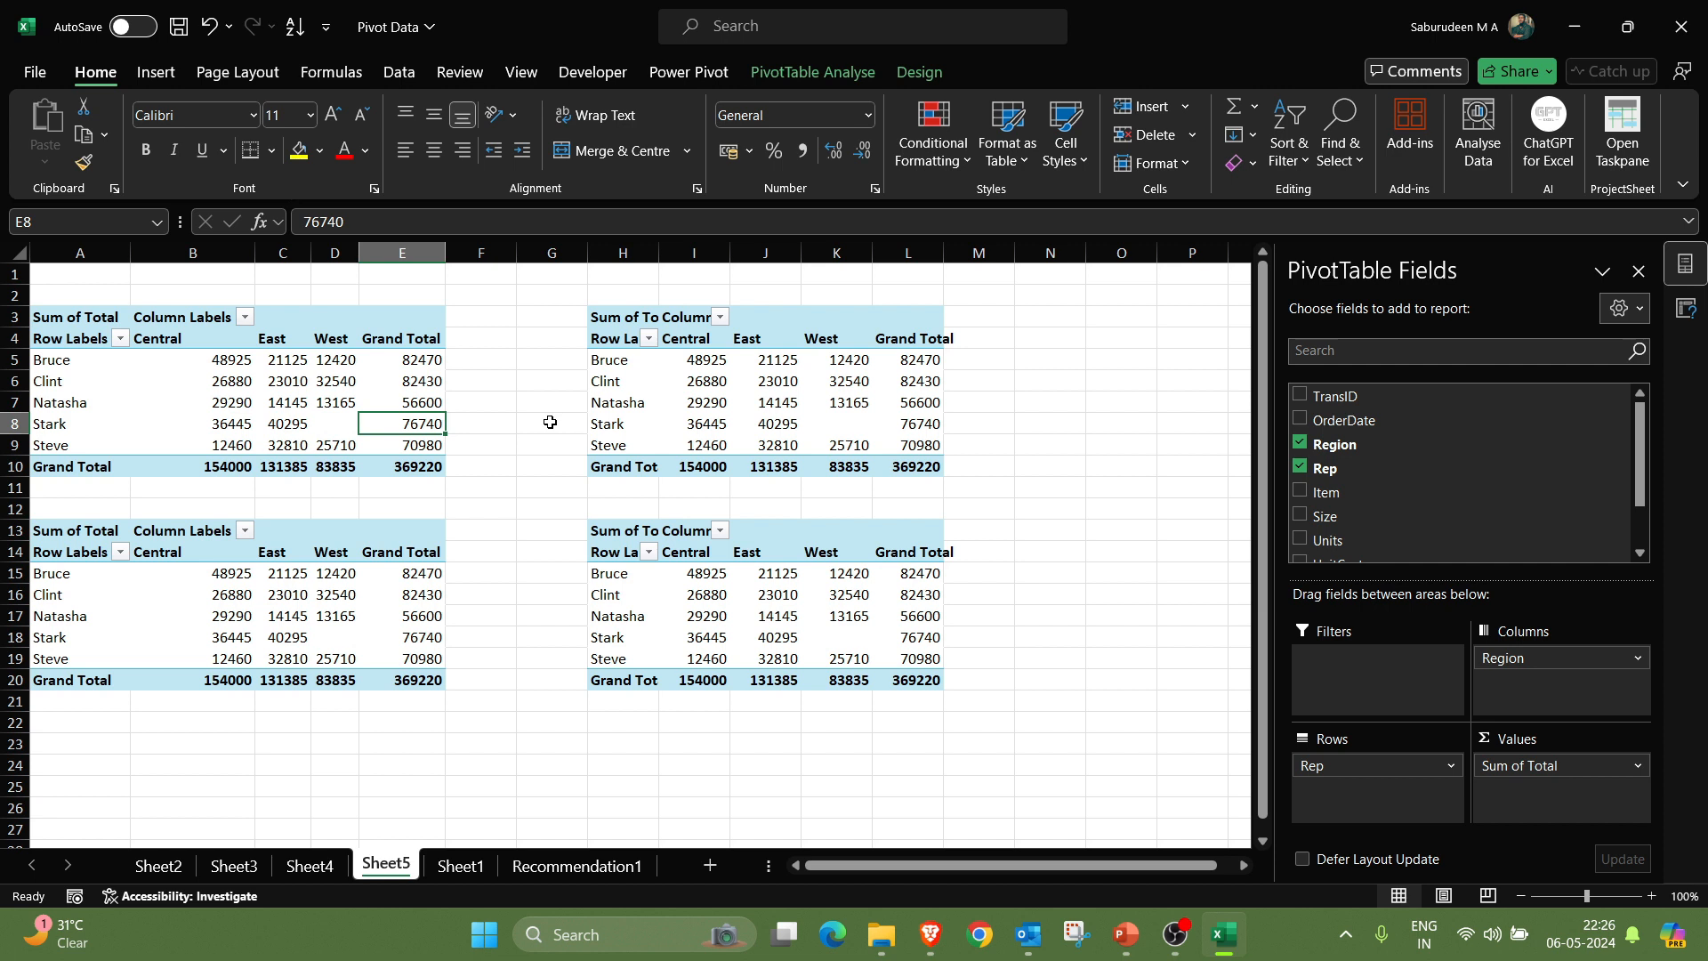
left_click(912, 401)
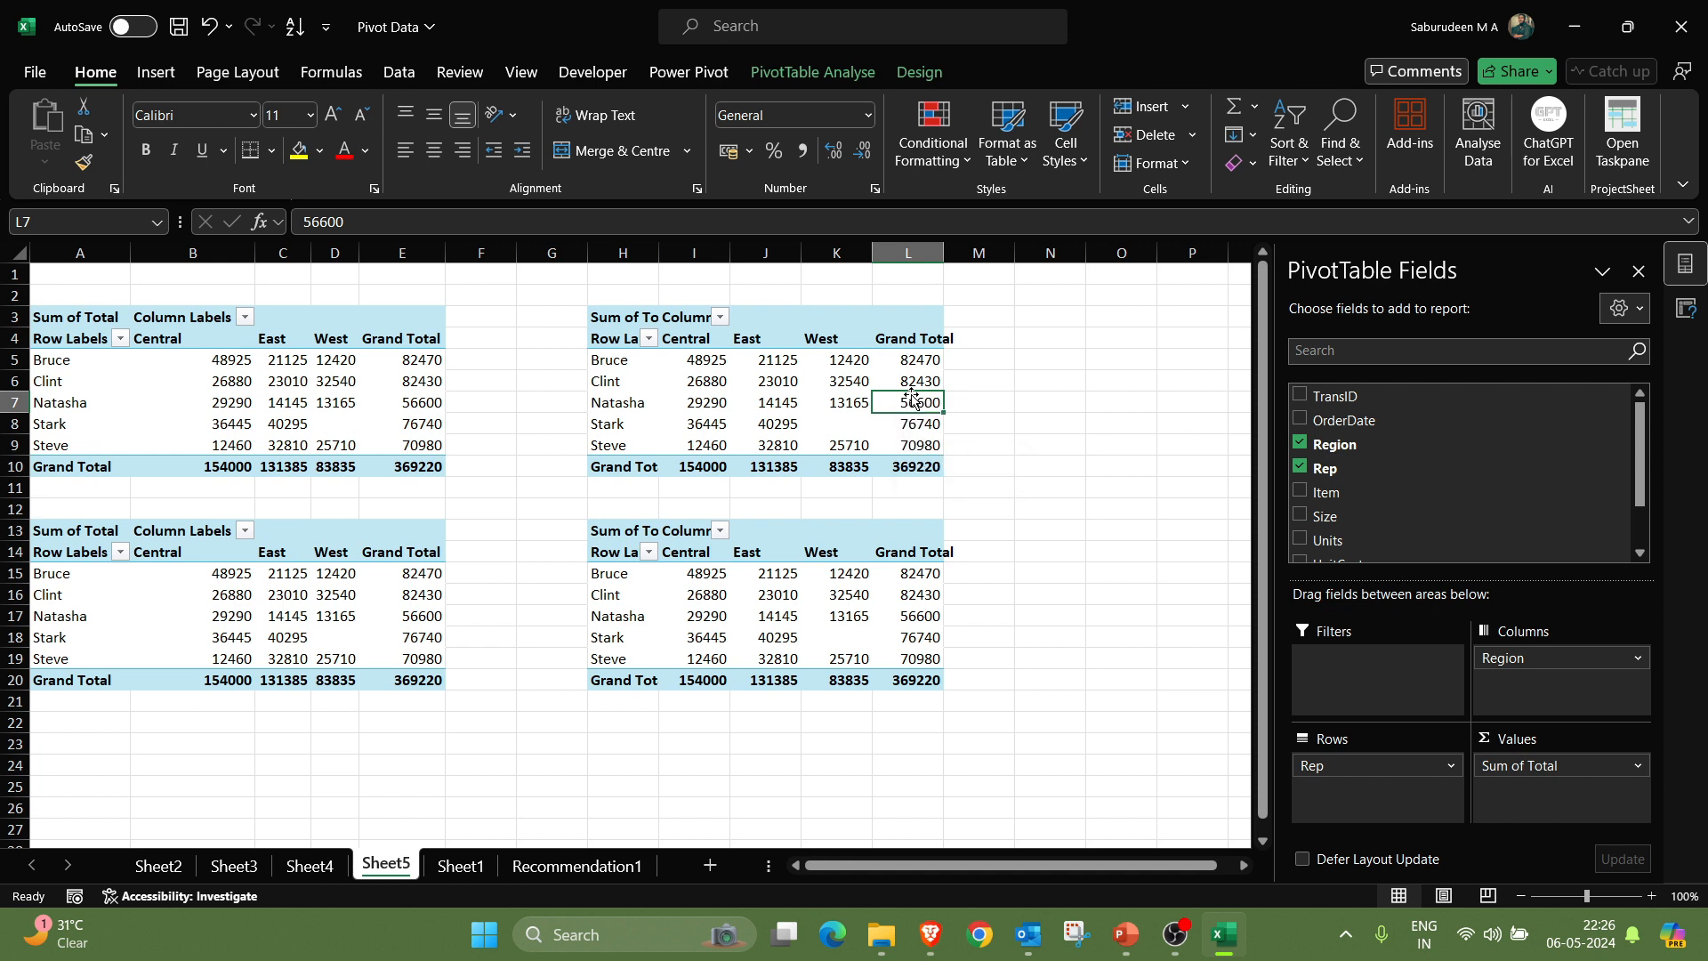
left_click(857, 399)
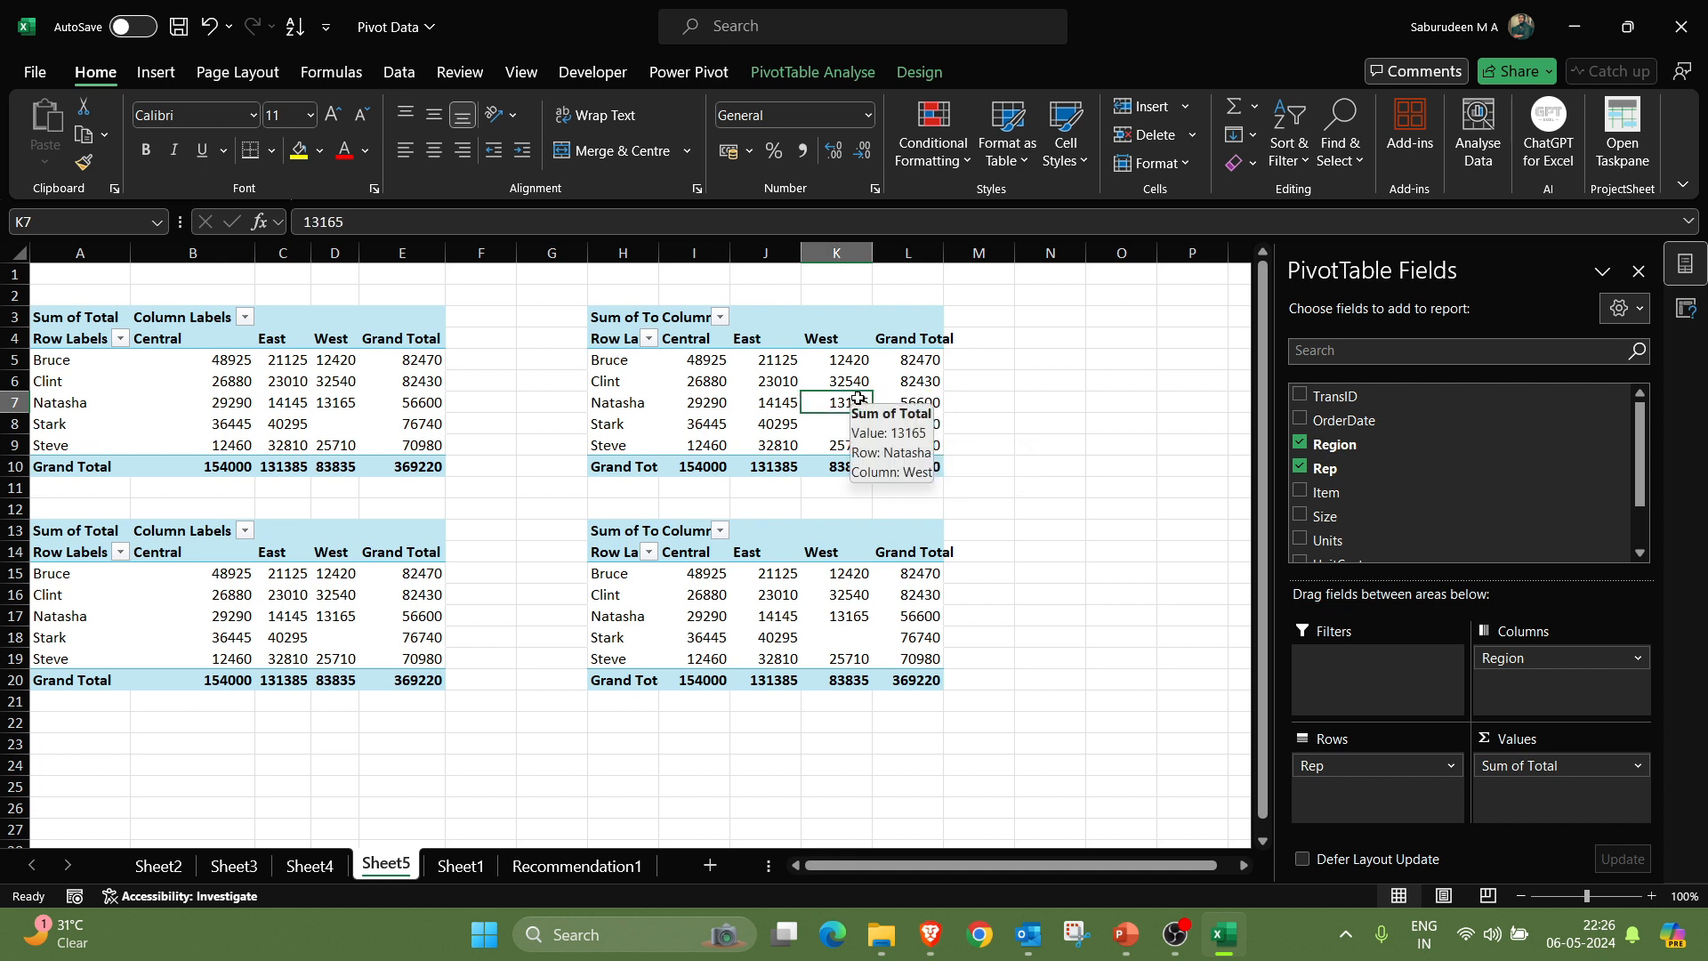
left_click(945, 73)
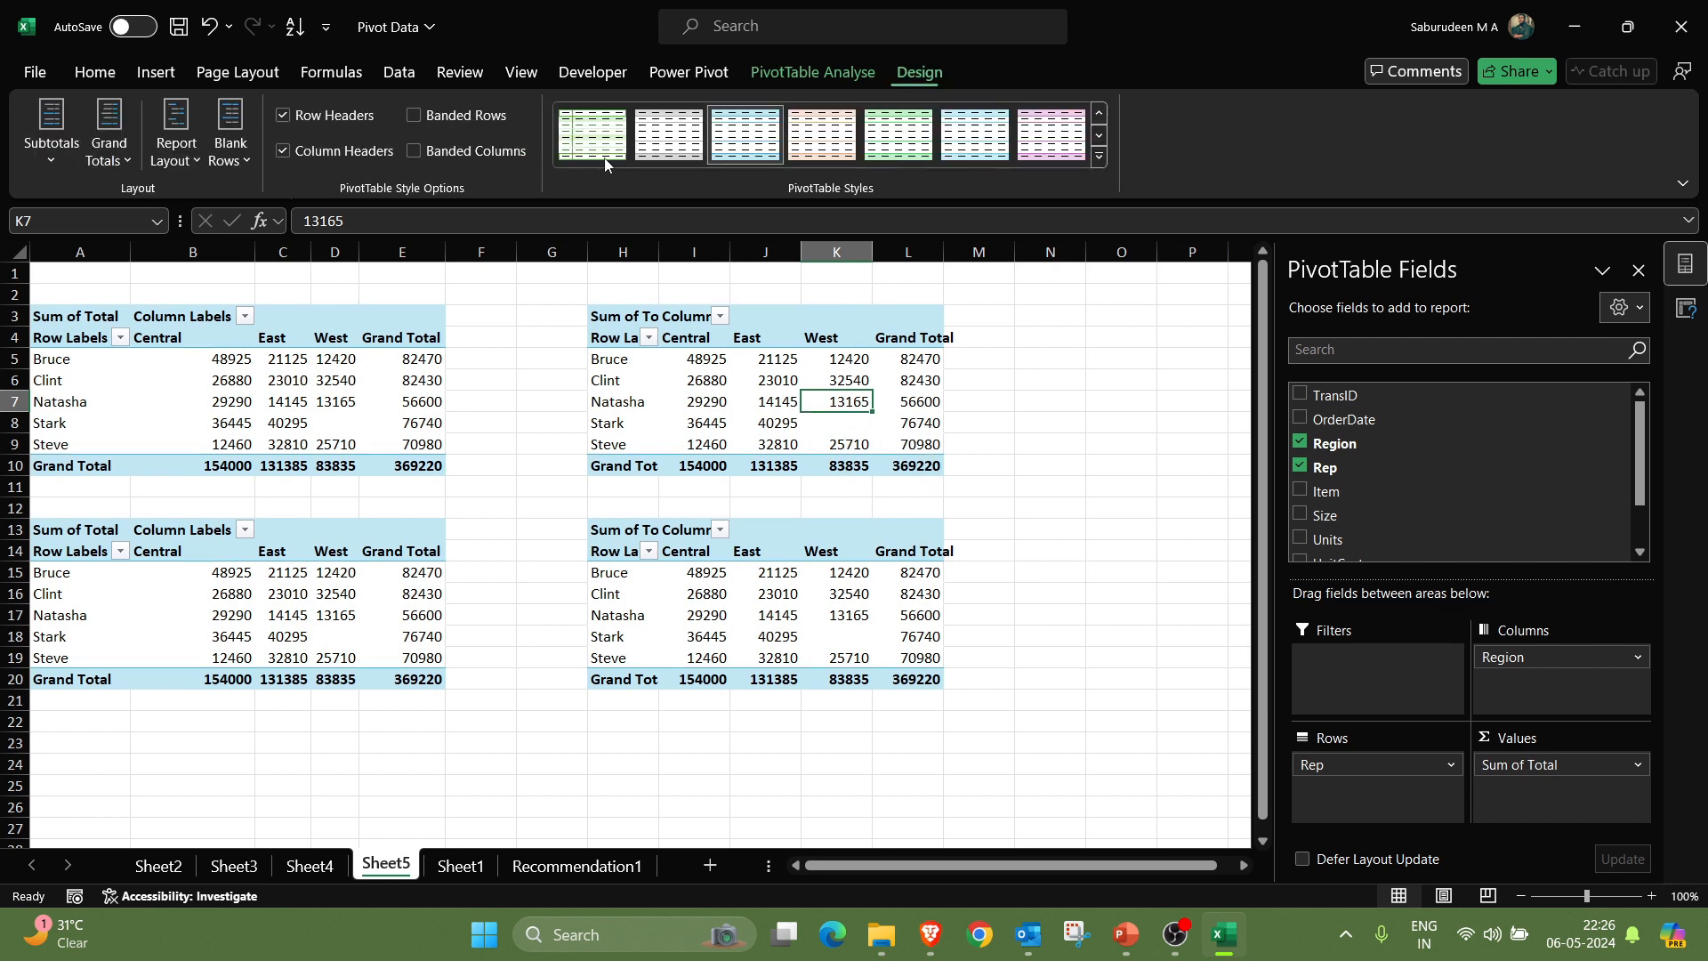
left_click(121, 162)
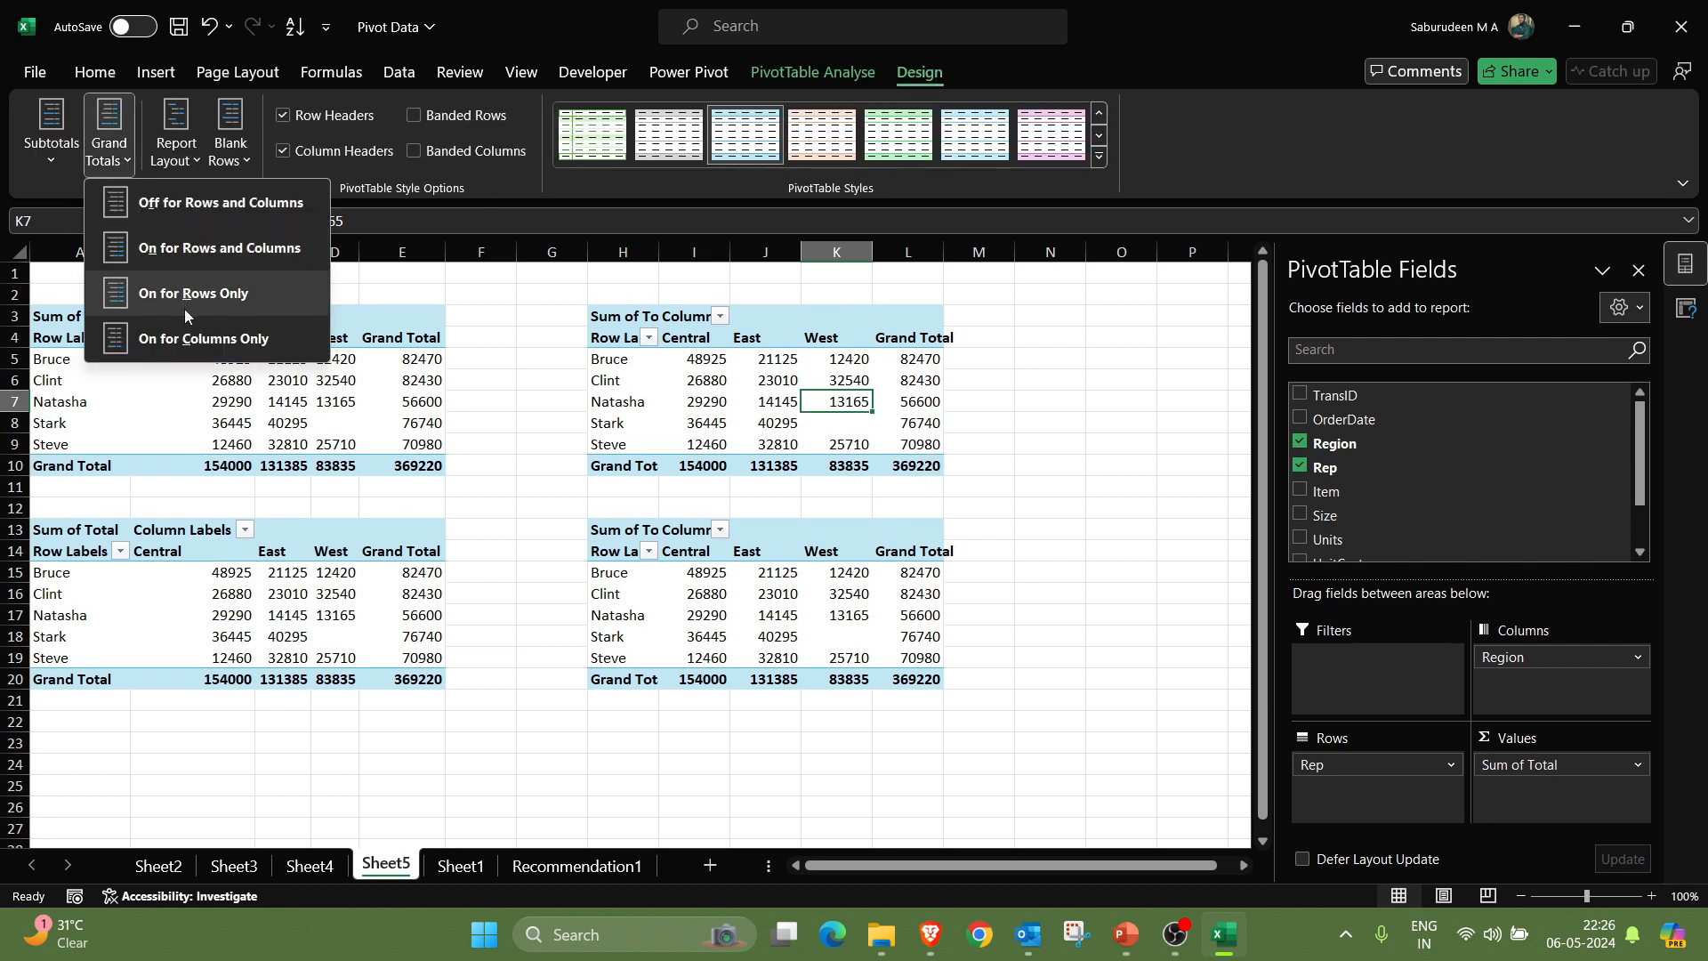
left_click(227, 344)
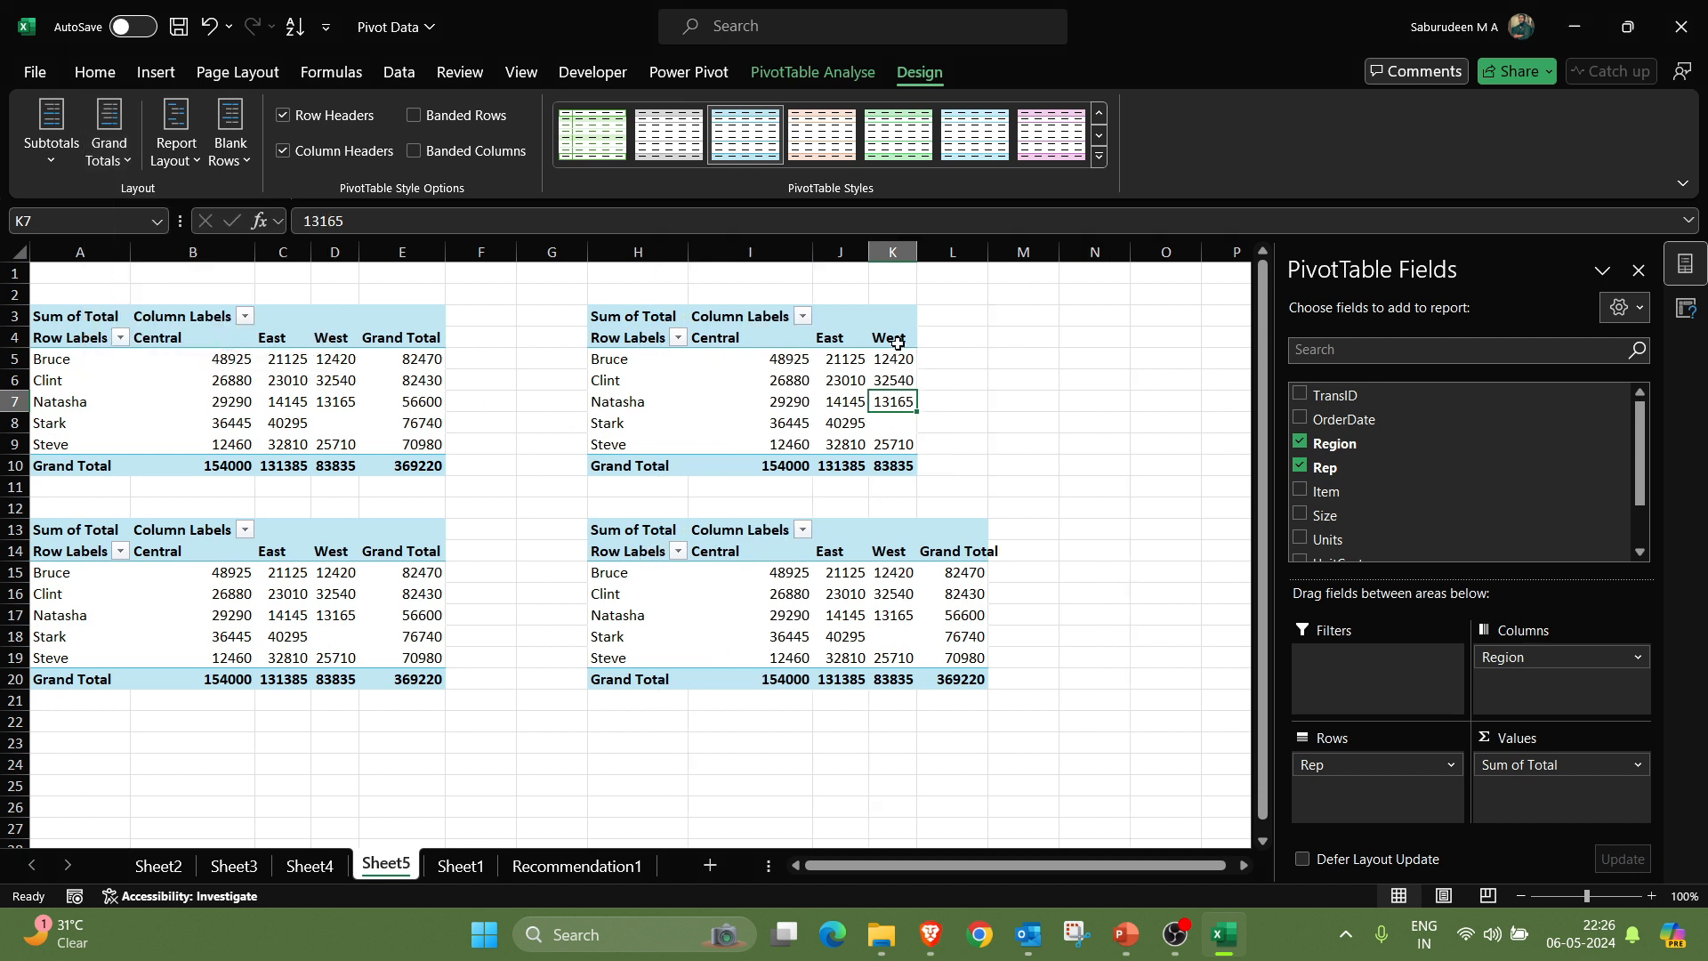
left_click_drag(640, 342, 894, 468)
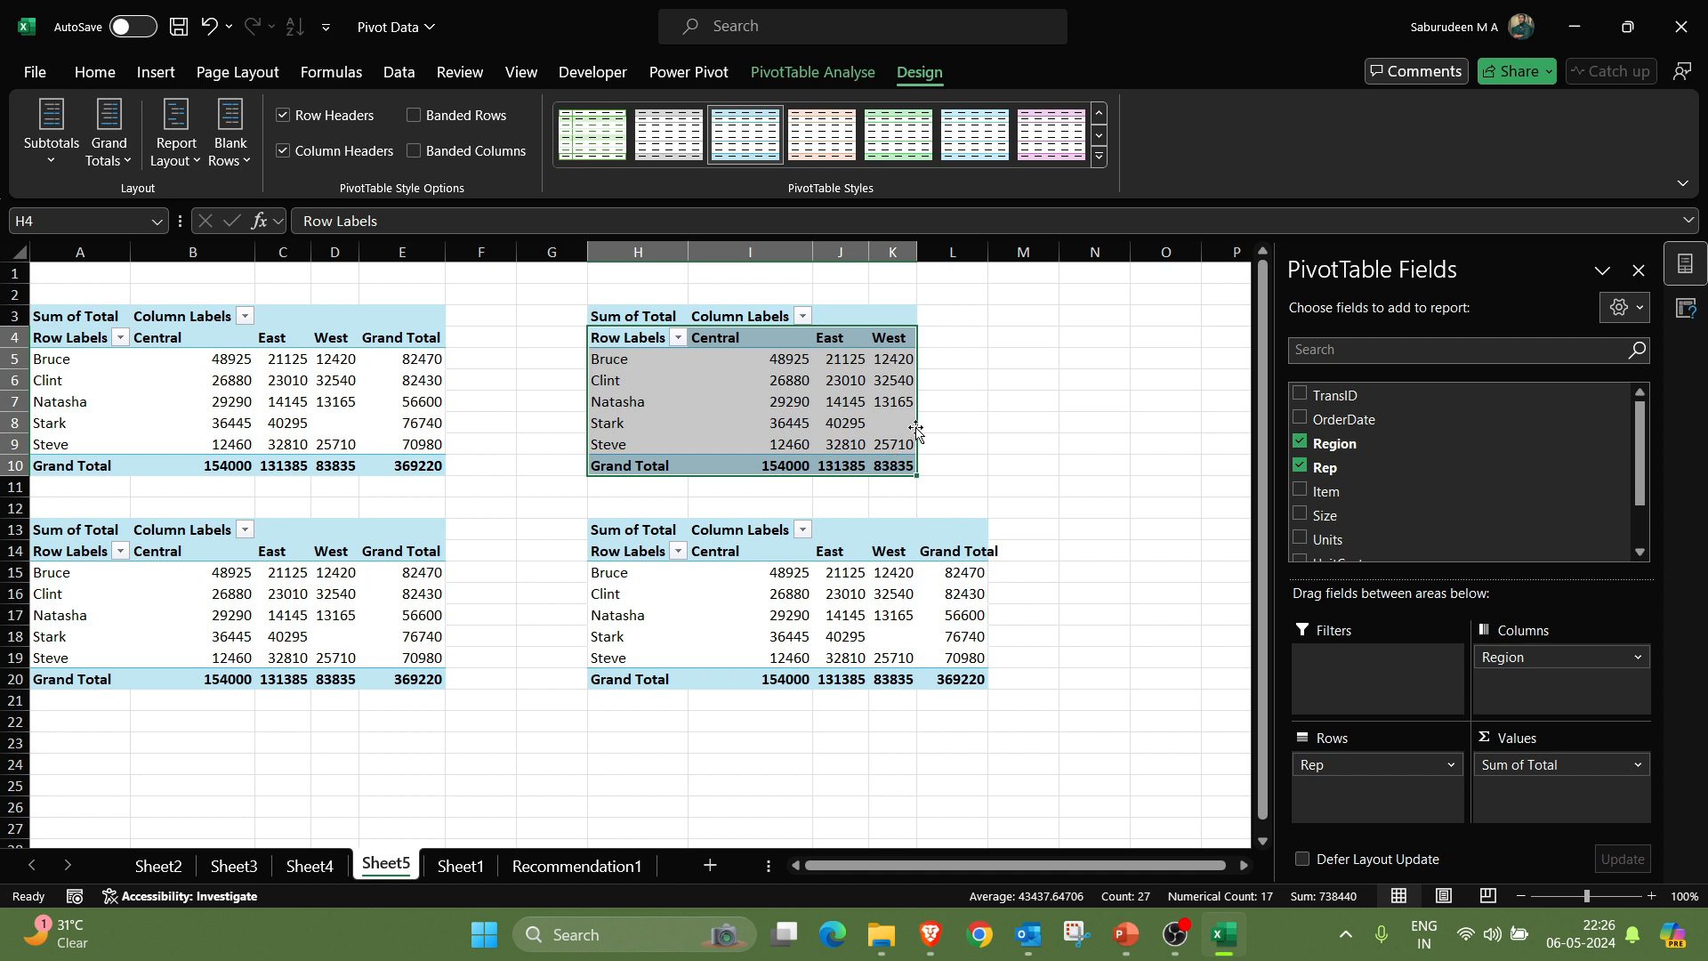
left_click_drag(947, 354, 959, 443)
- Turn grand totals on for rows only in the pivot table at A13, and examine its rows
left_click(316, 632)
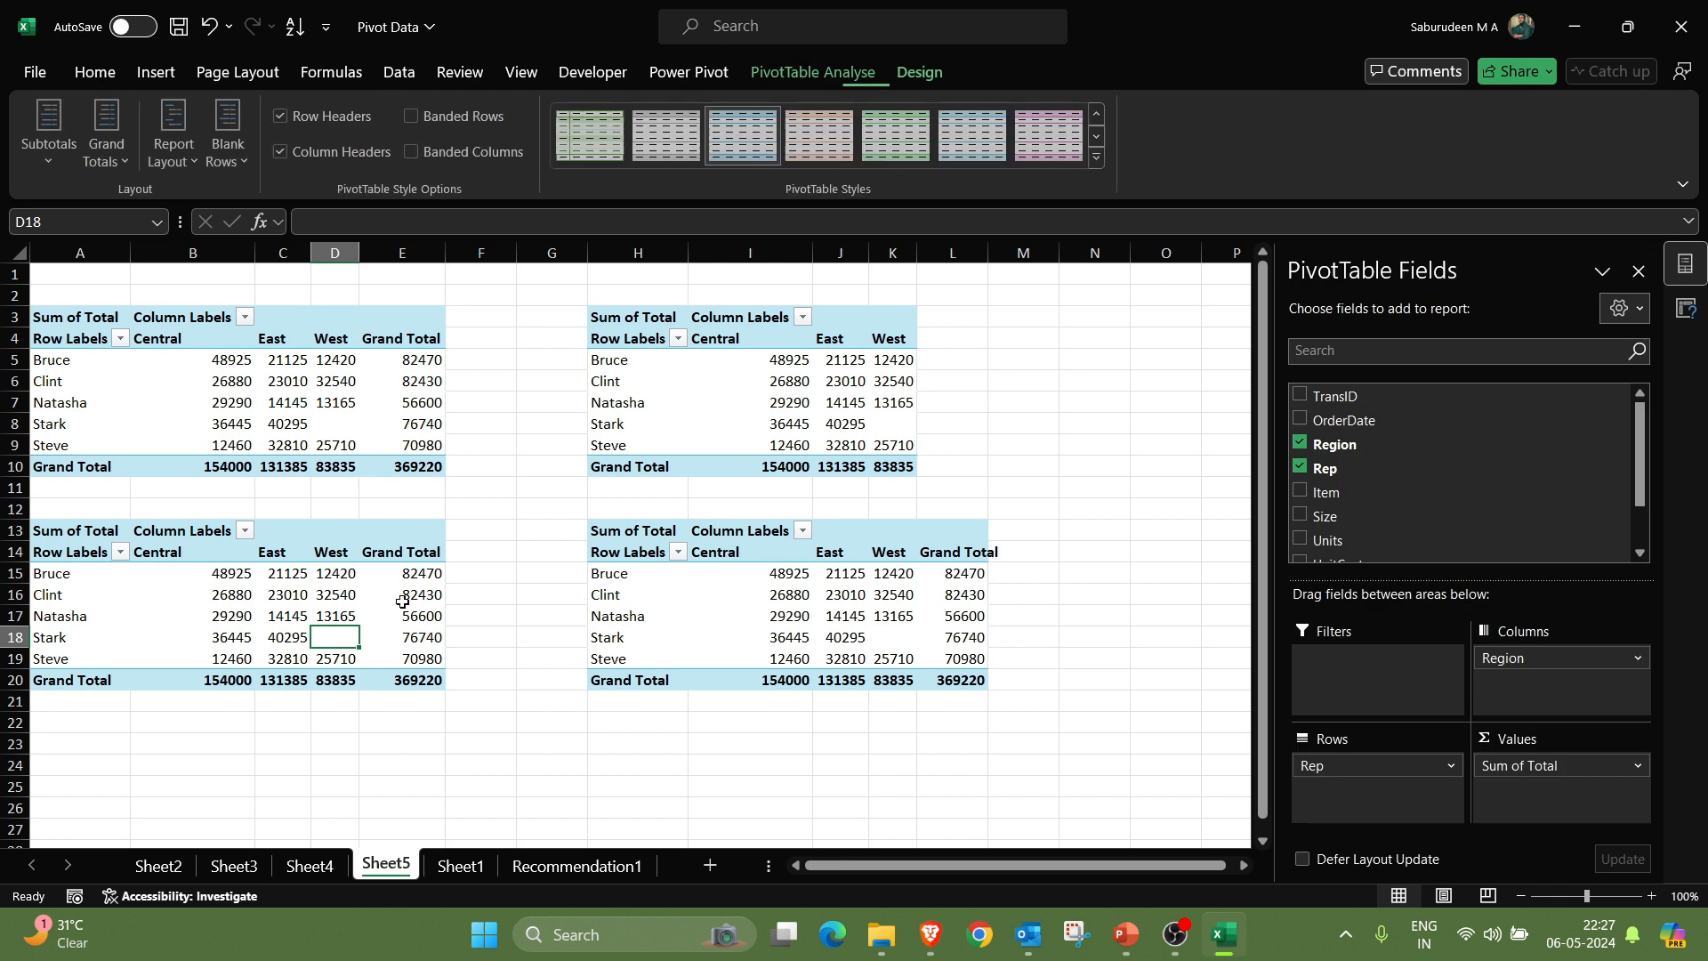
left_click(119, 160)
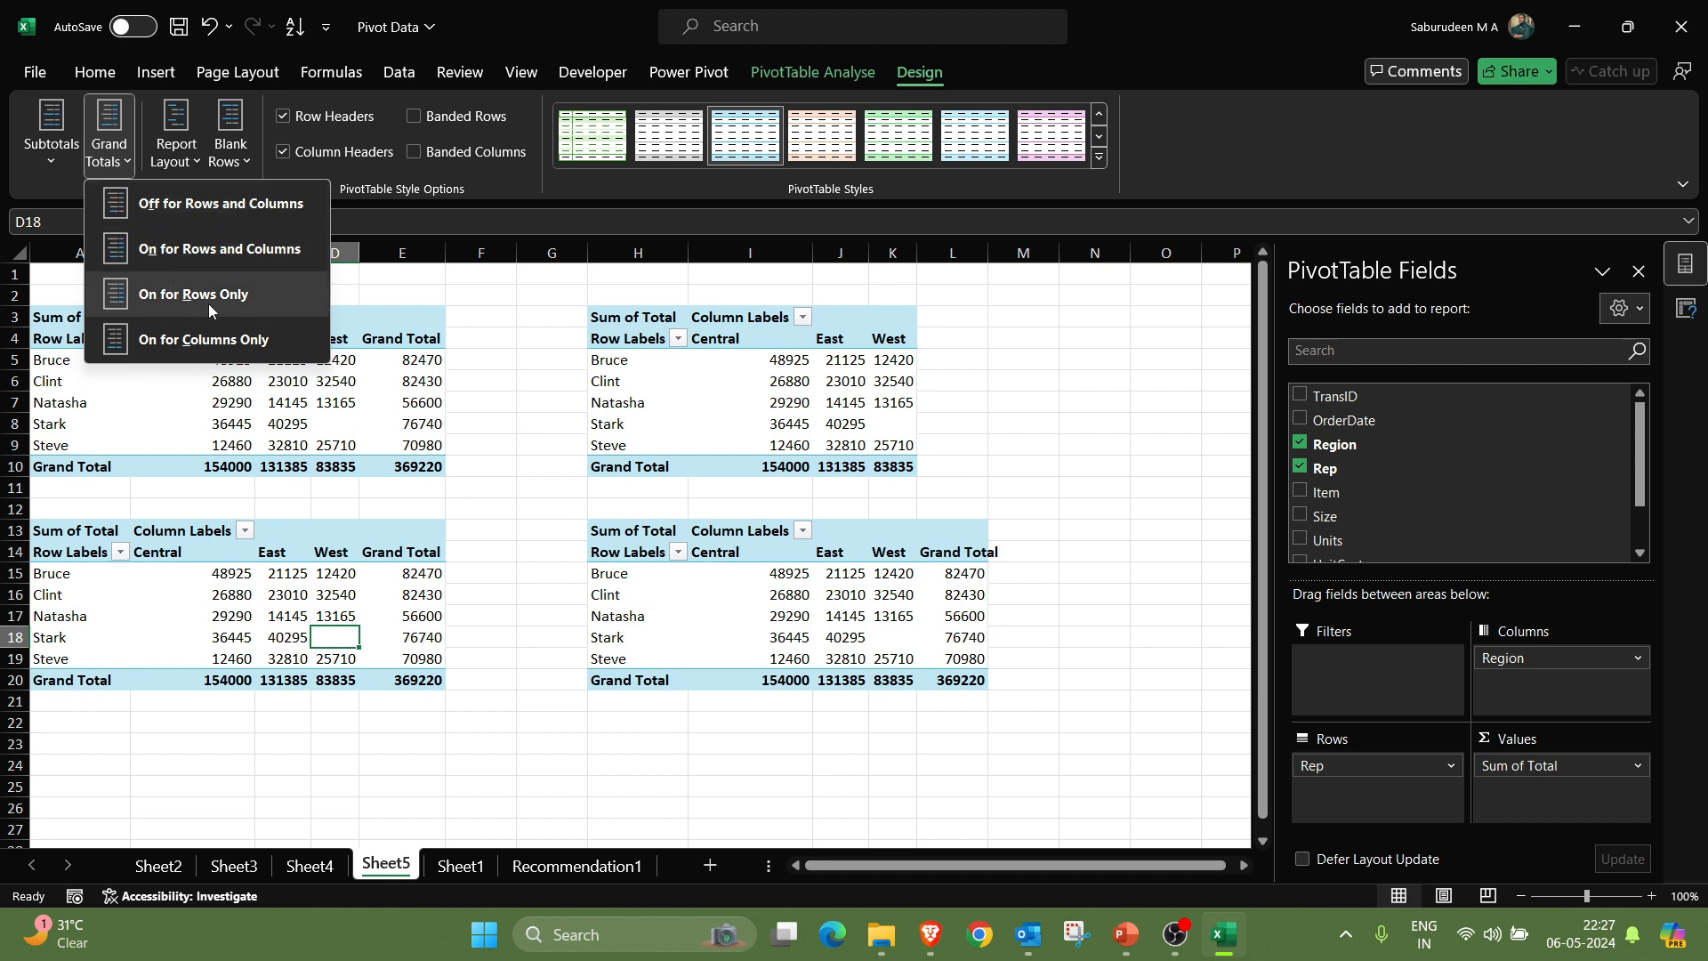
left_click(251, 304)
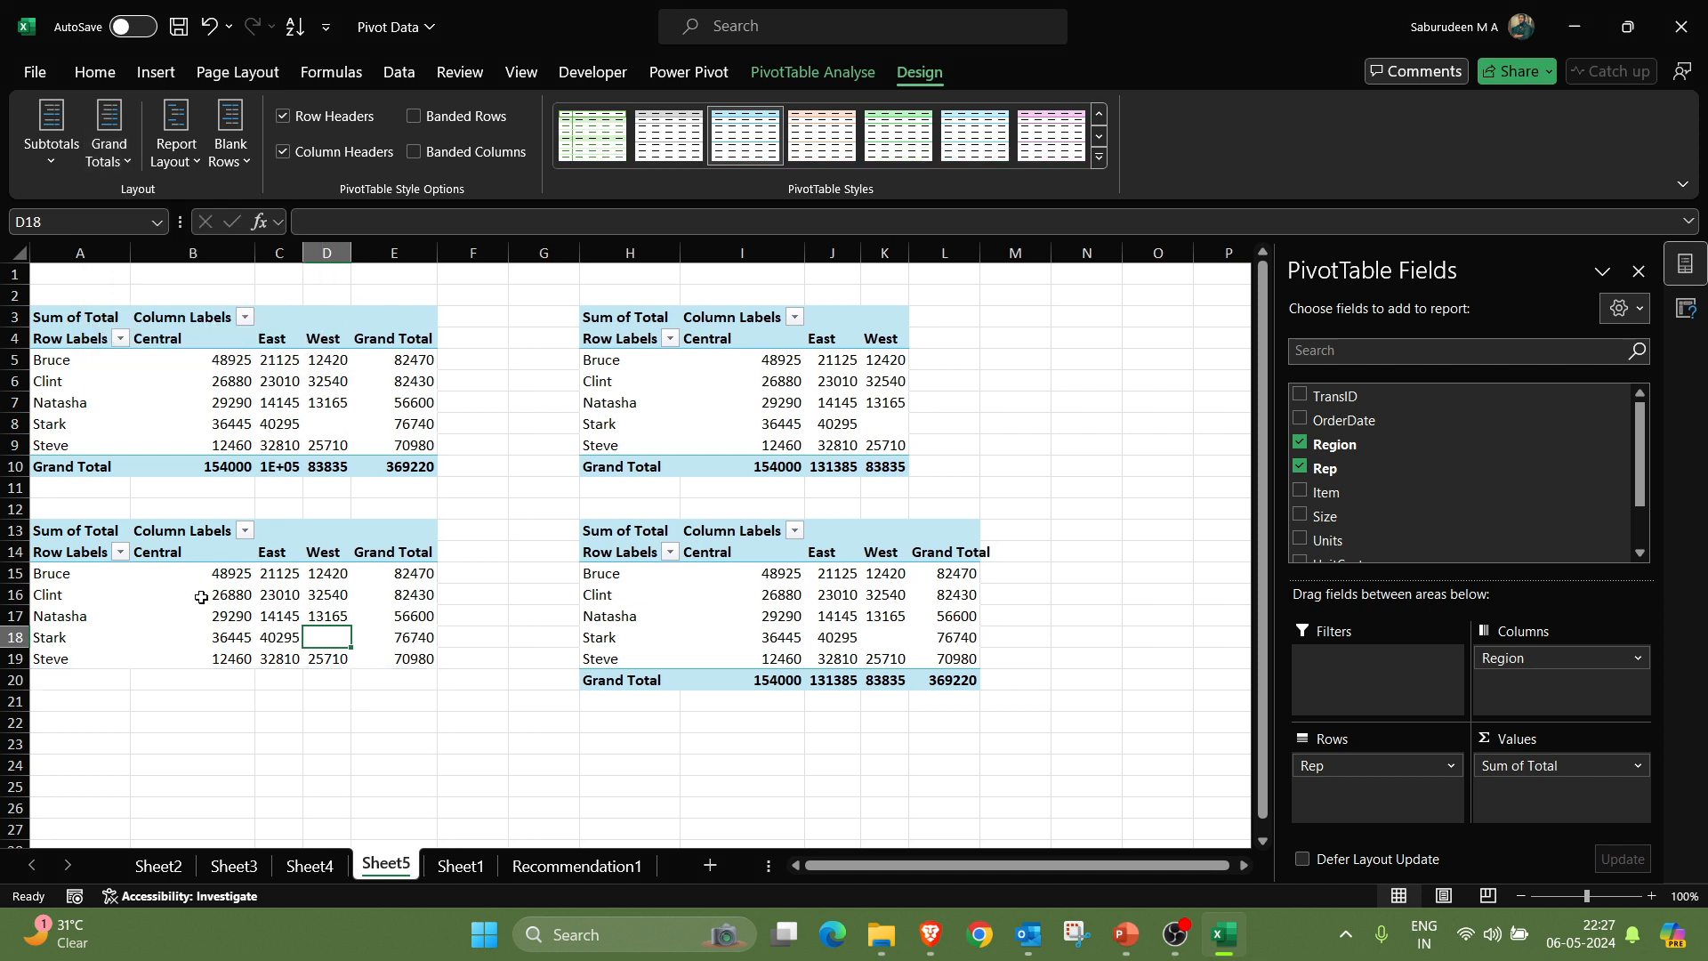
left_click(80, 556)
left_click_drag(84, 573, 392, 663)
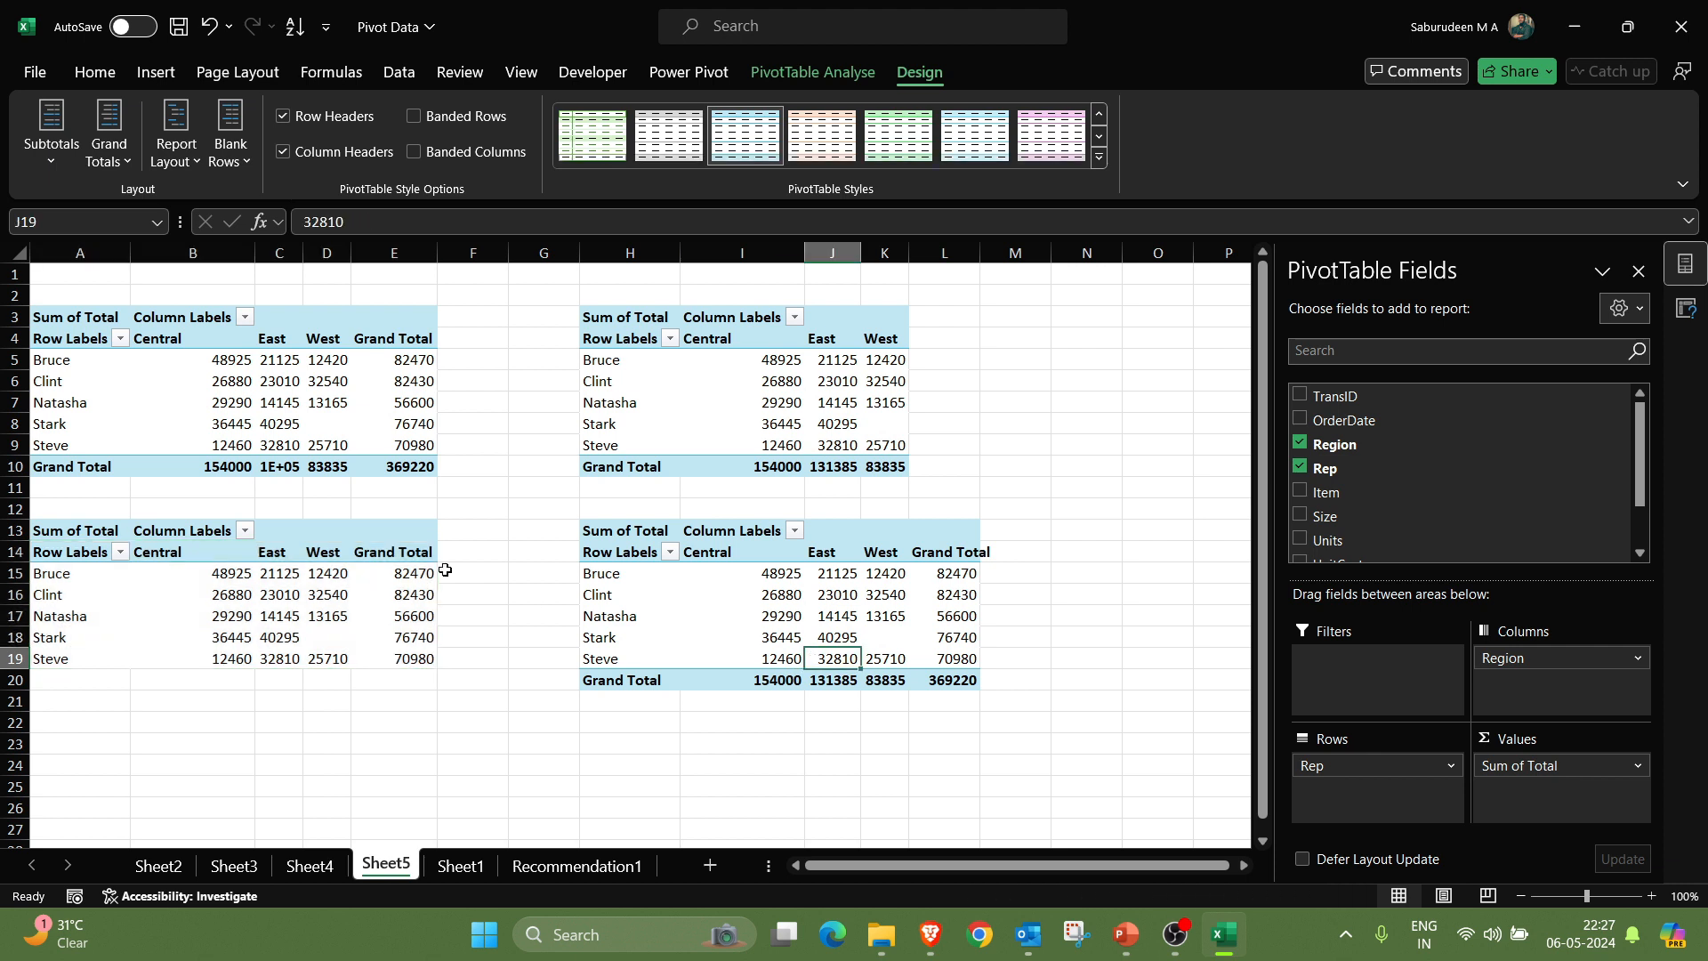
- Turn grand totals off for rows and columns in the pivot table at H13, and examine its data
left_click(120, 155)
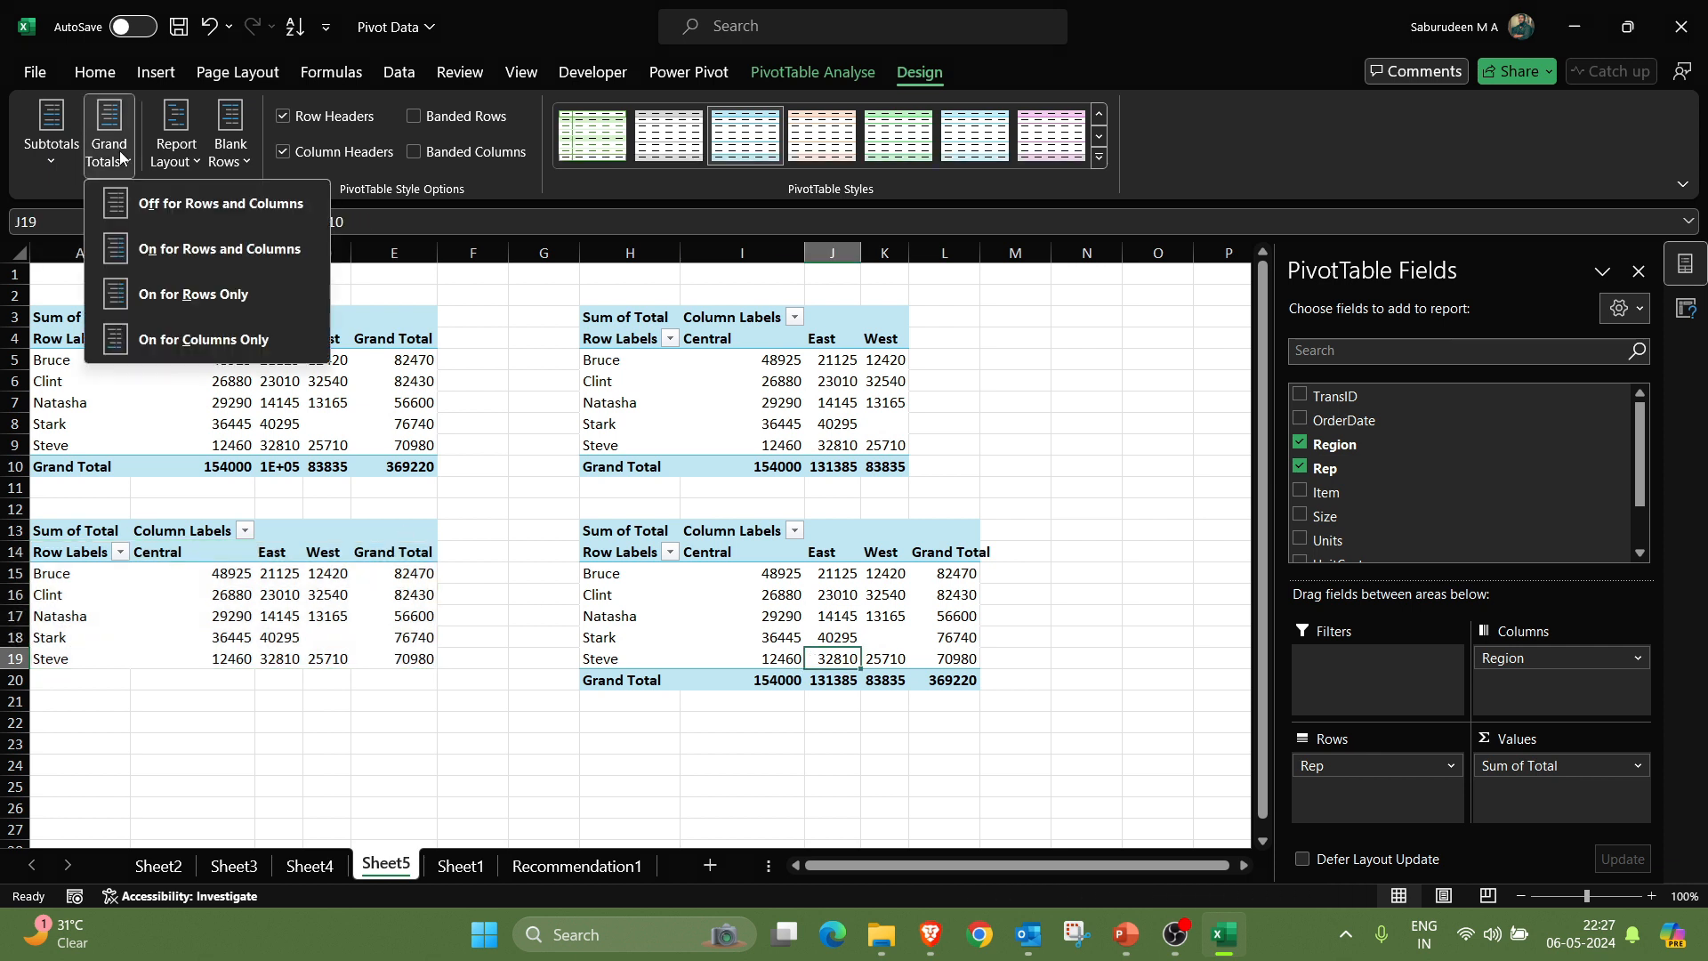
left_click(169, 211)
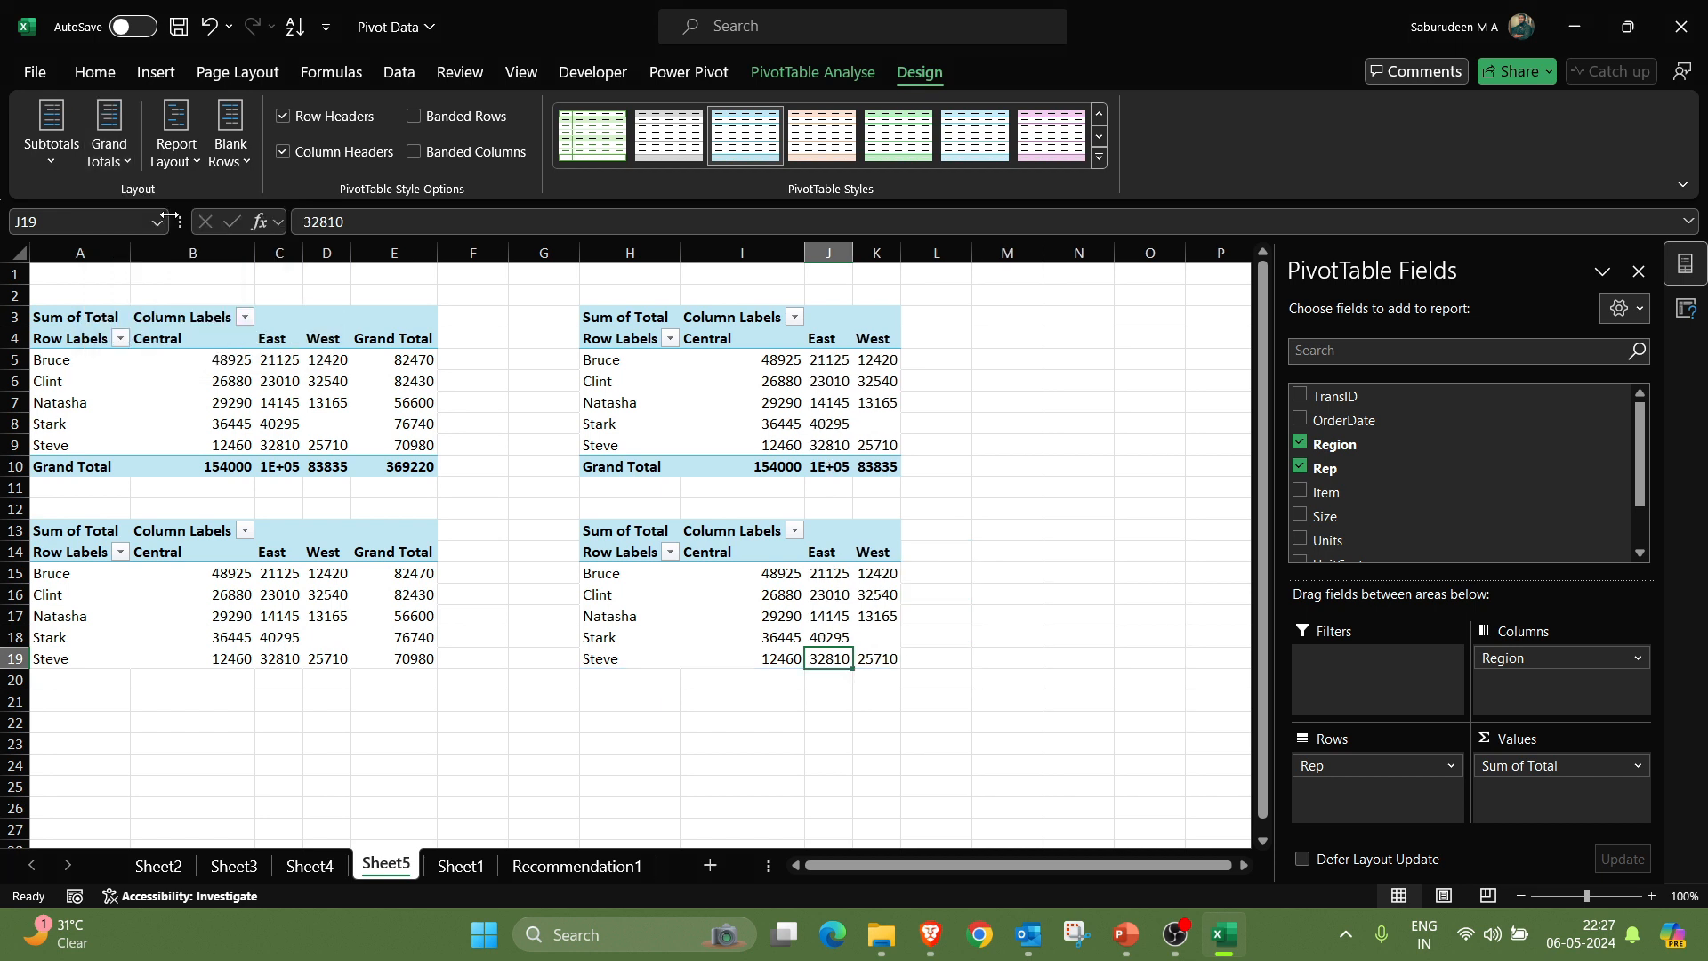
left_click(907, 686)
left_click_drag(635, 560, 869, 656)
left_click(801, 704)
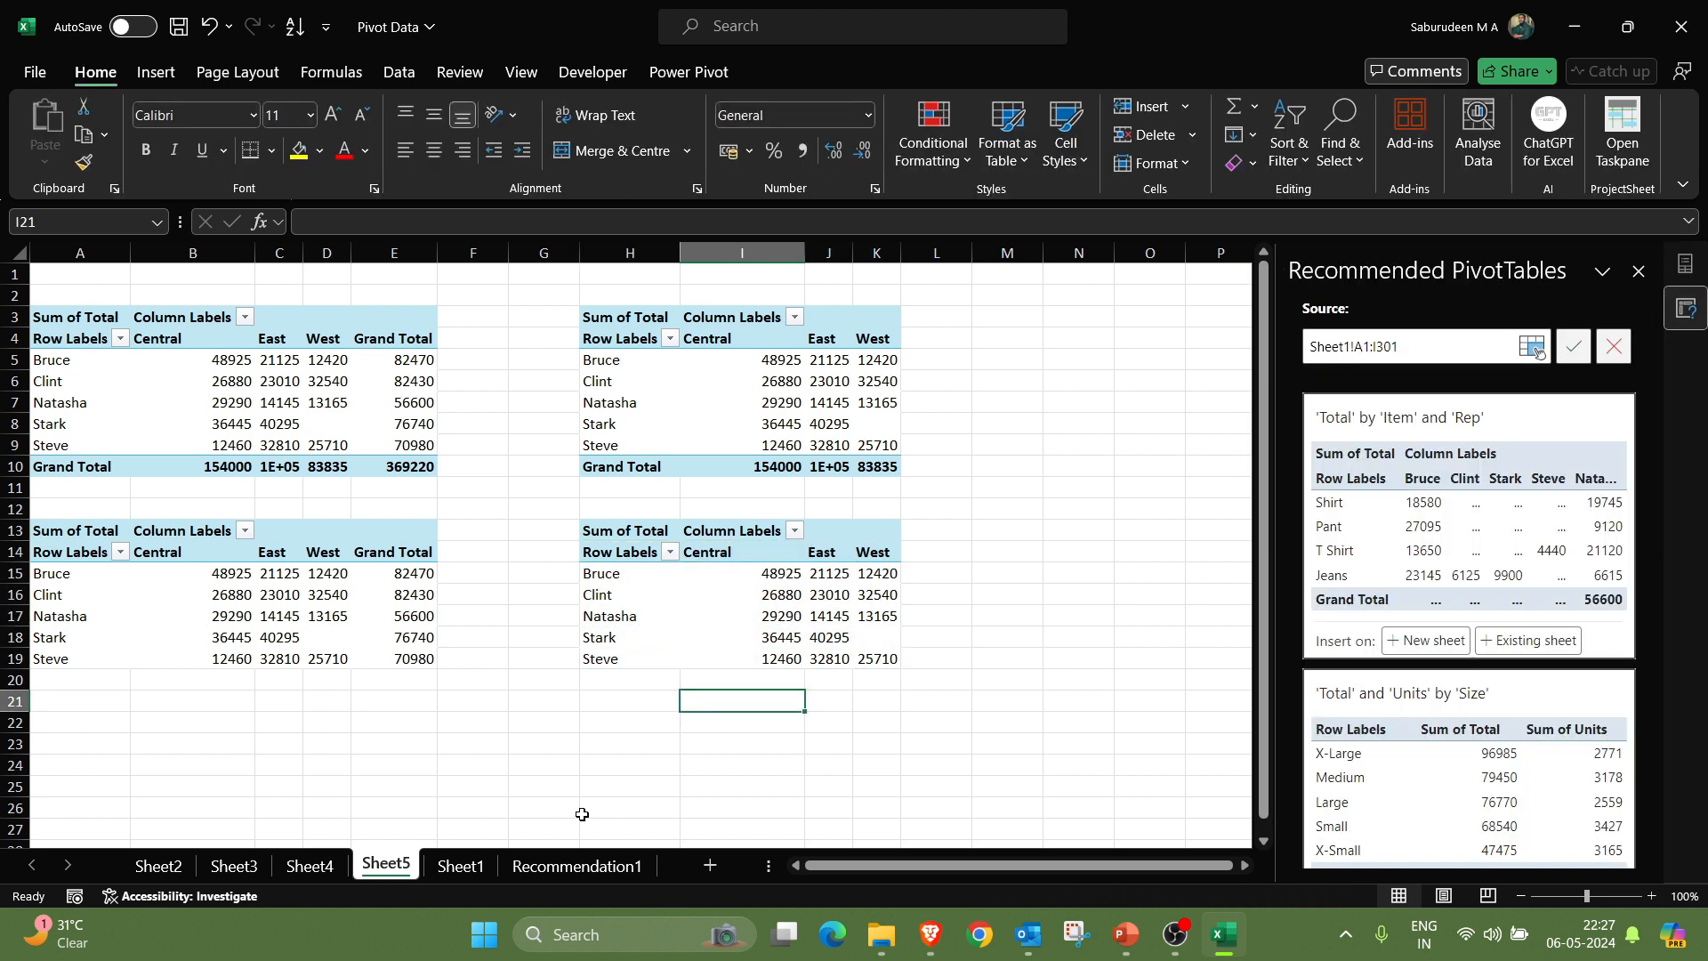